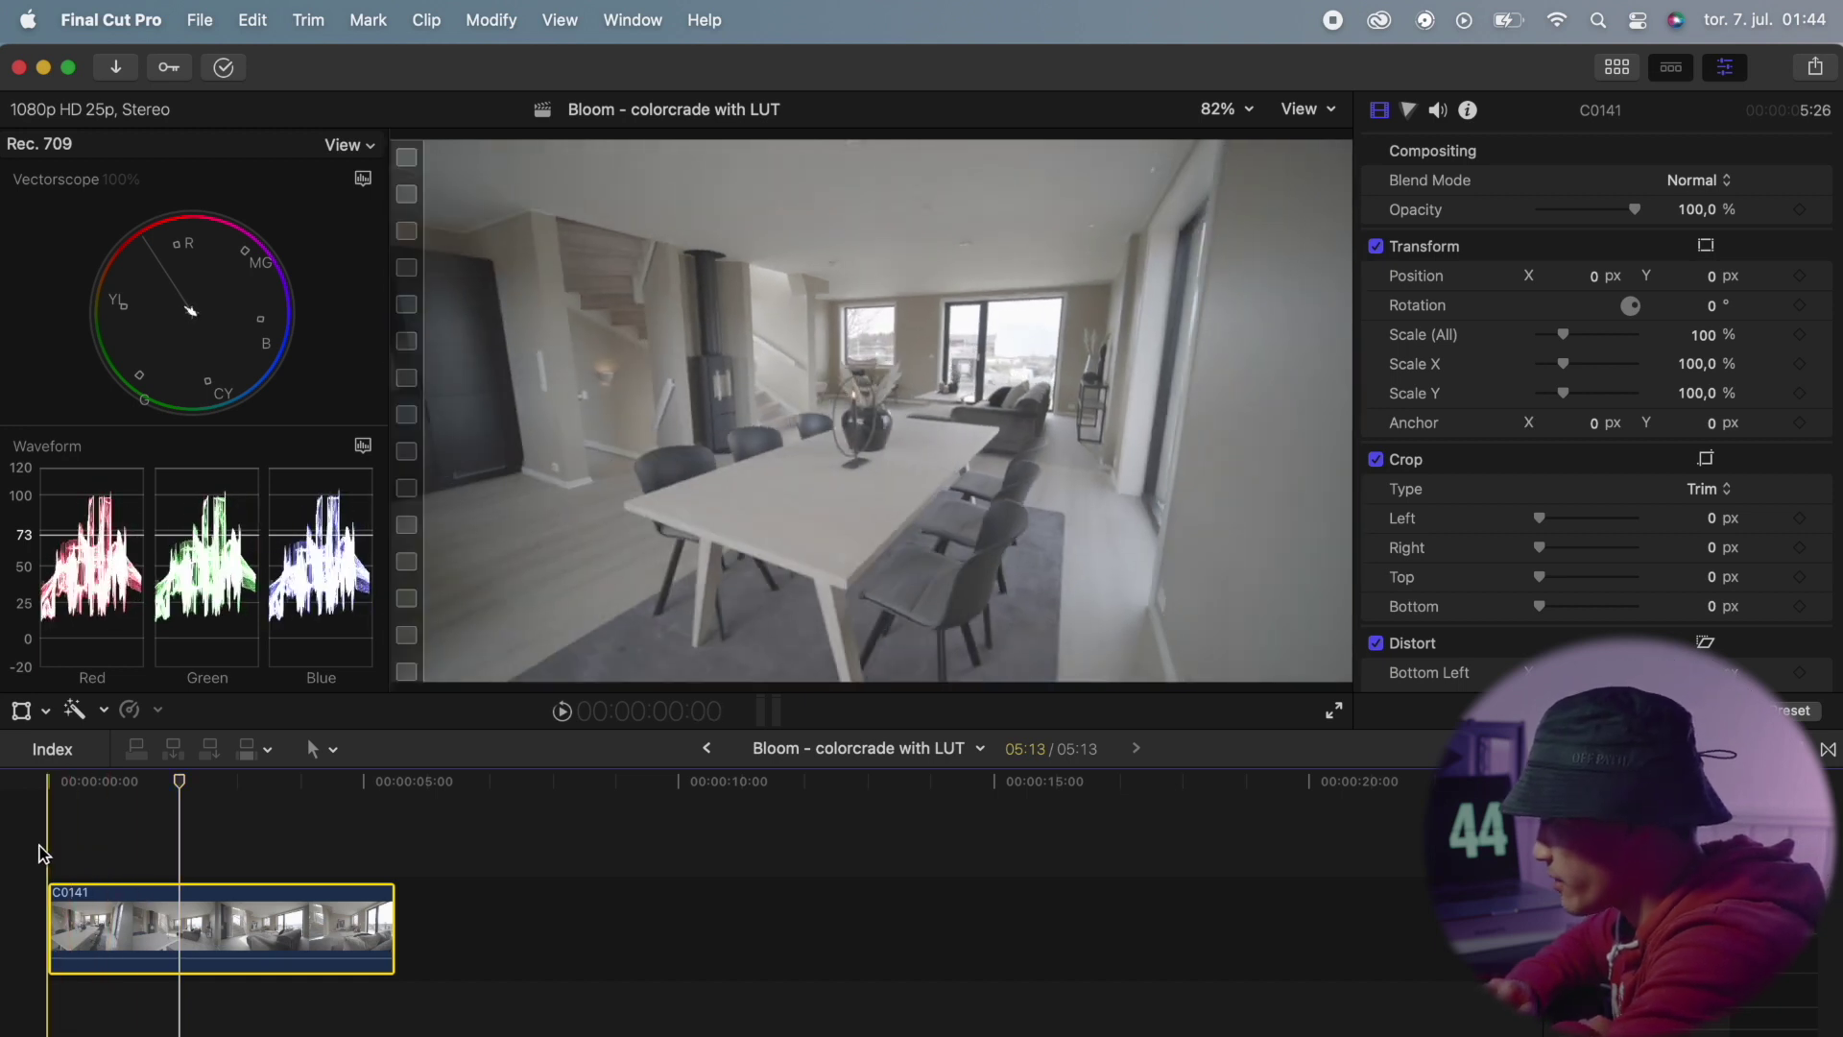
Step: Preview clip C0141 and trim its end so the clip lasts 04:21
{"action": "key", "text": "space"}
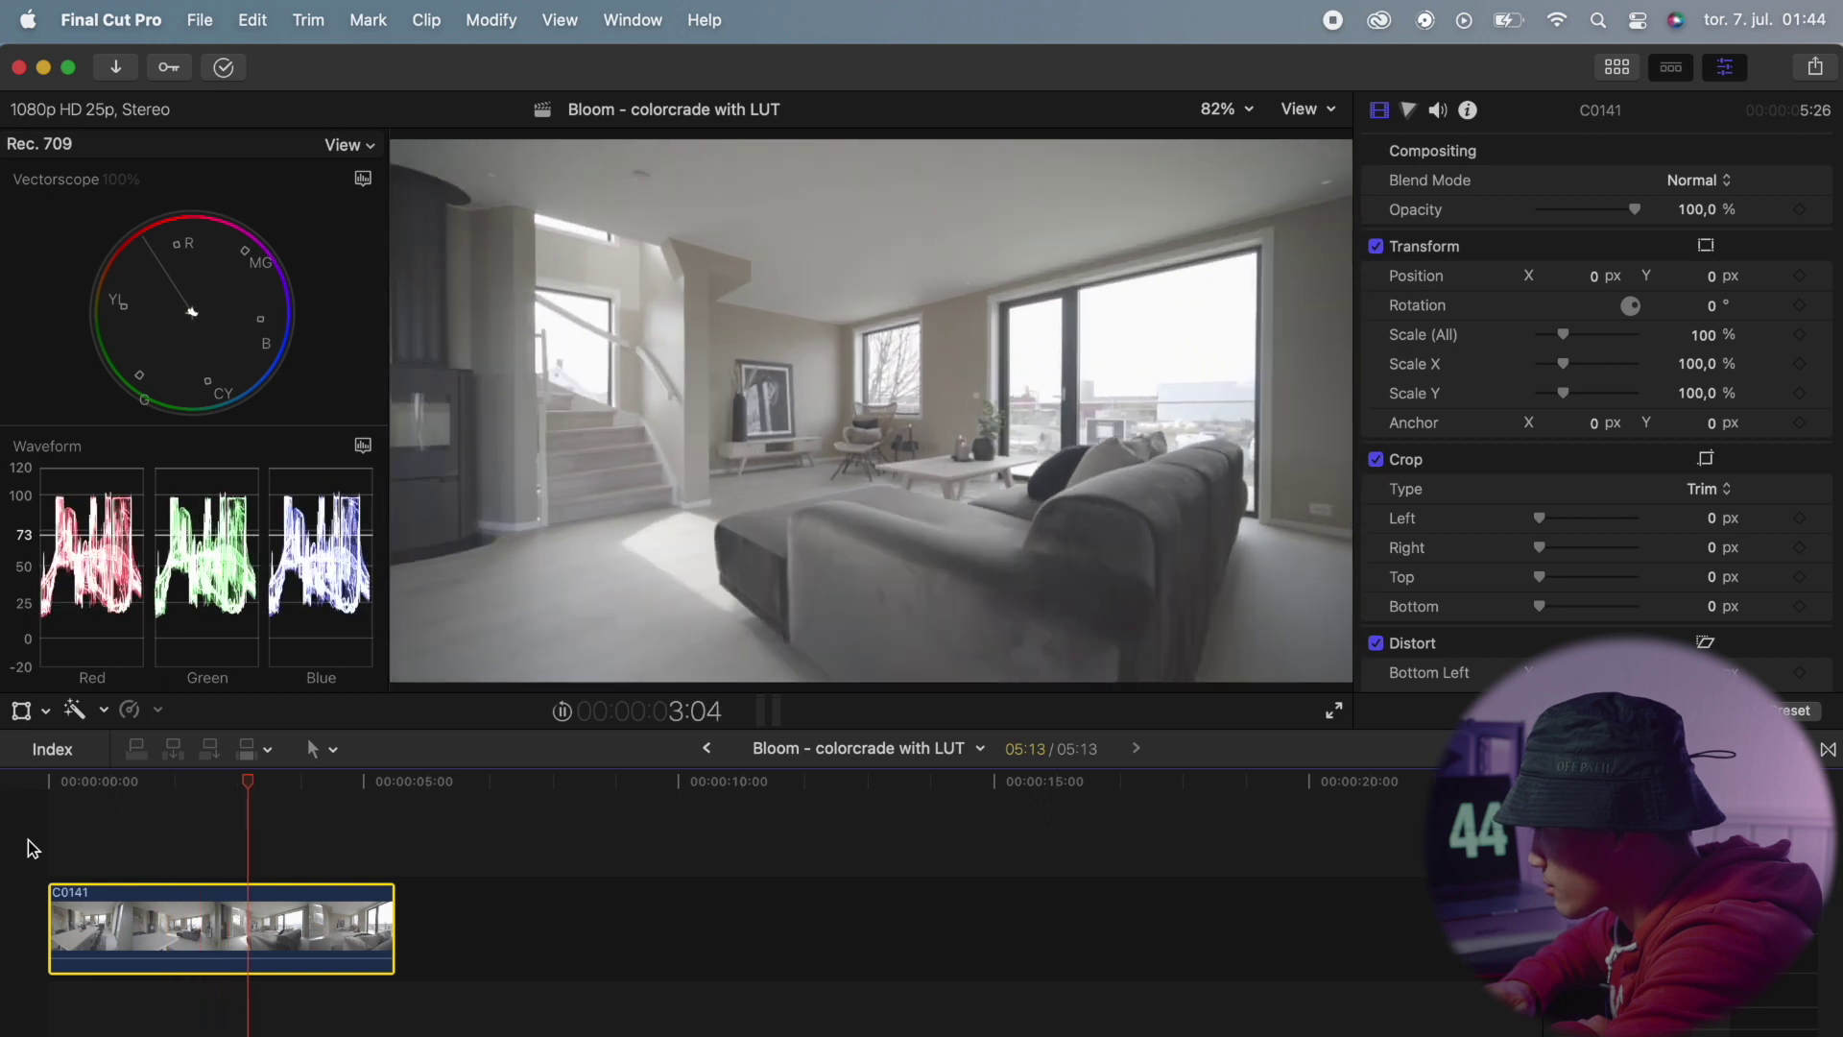
{"action": "key", "text": "space"}
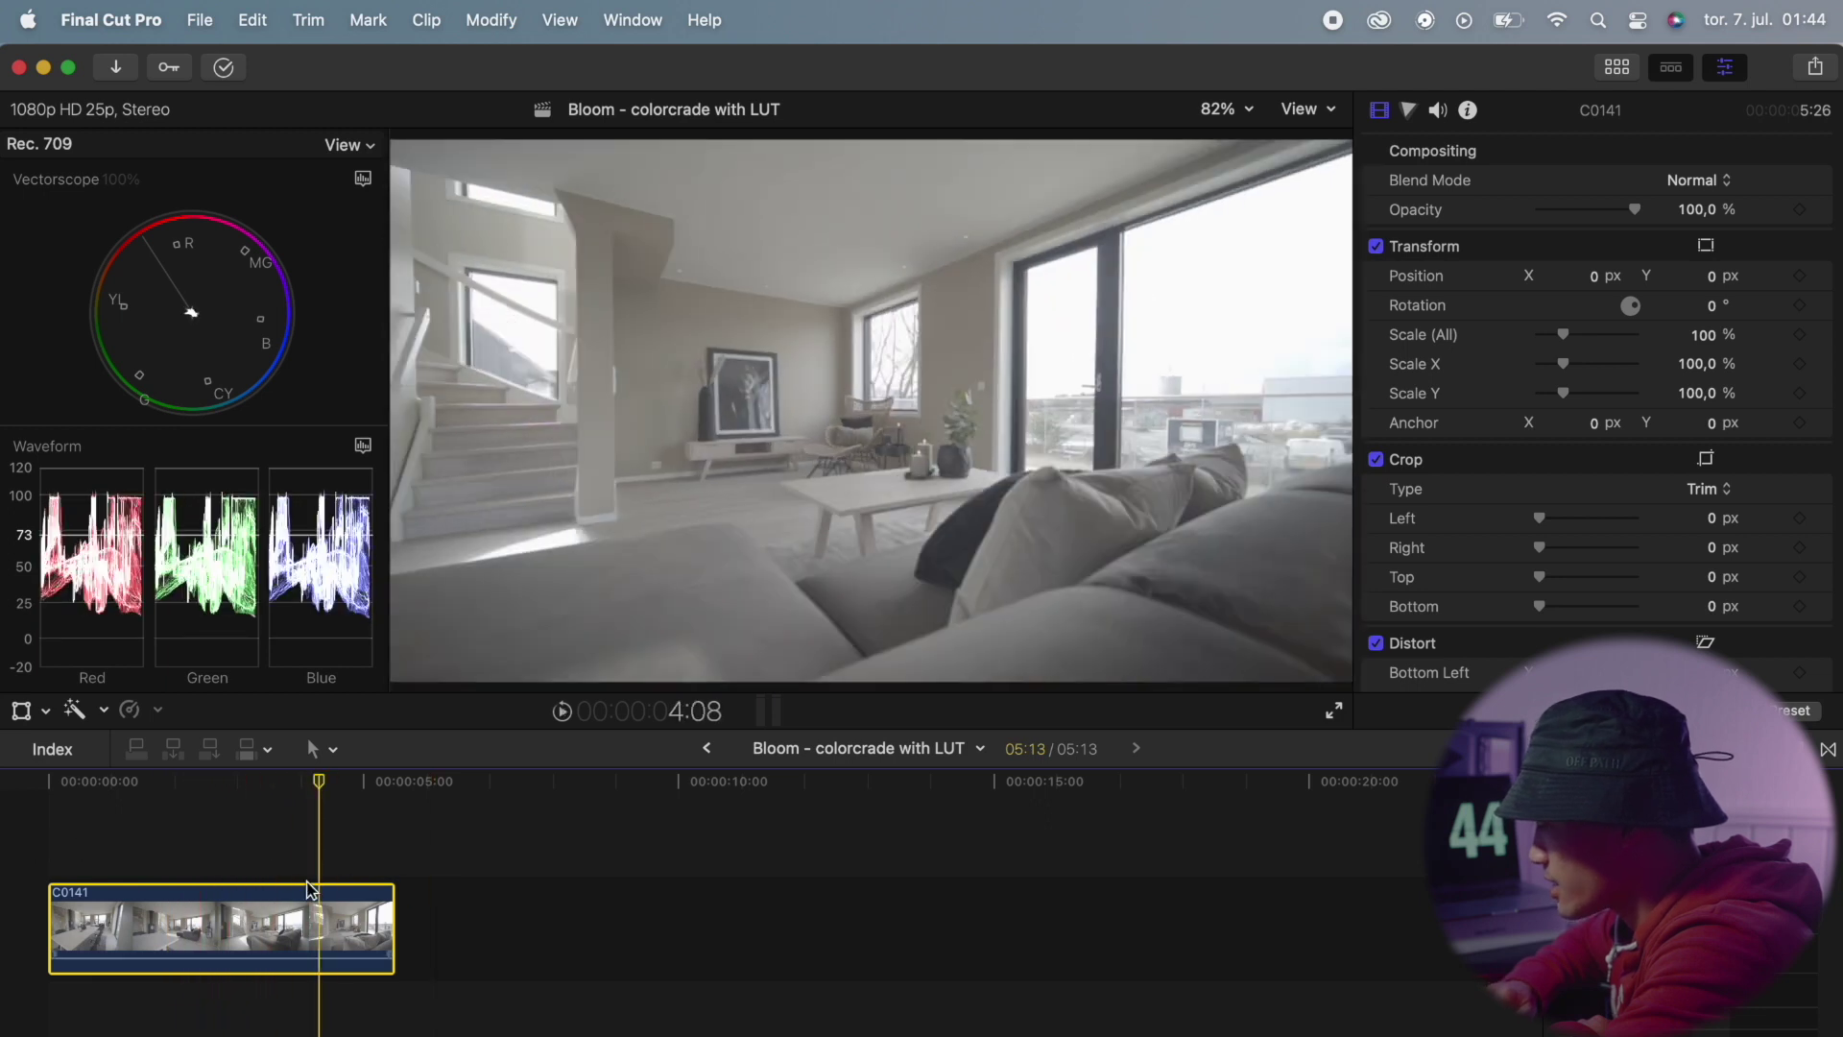
{"action": "key", "text": "space"}
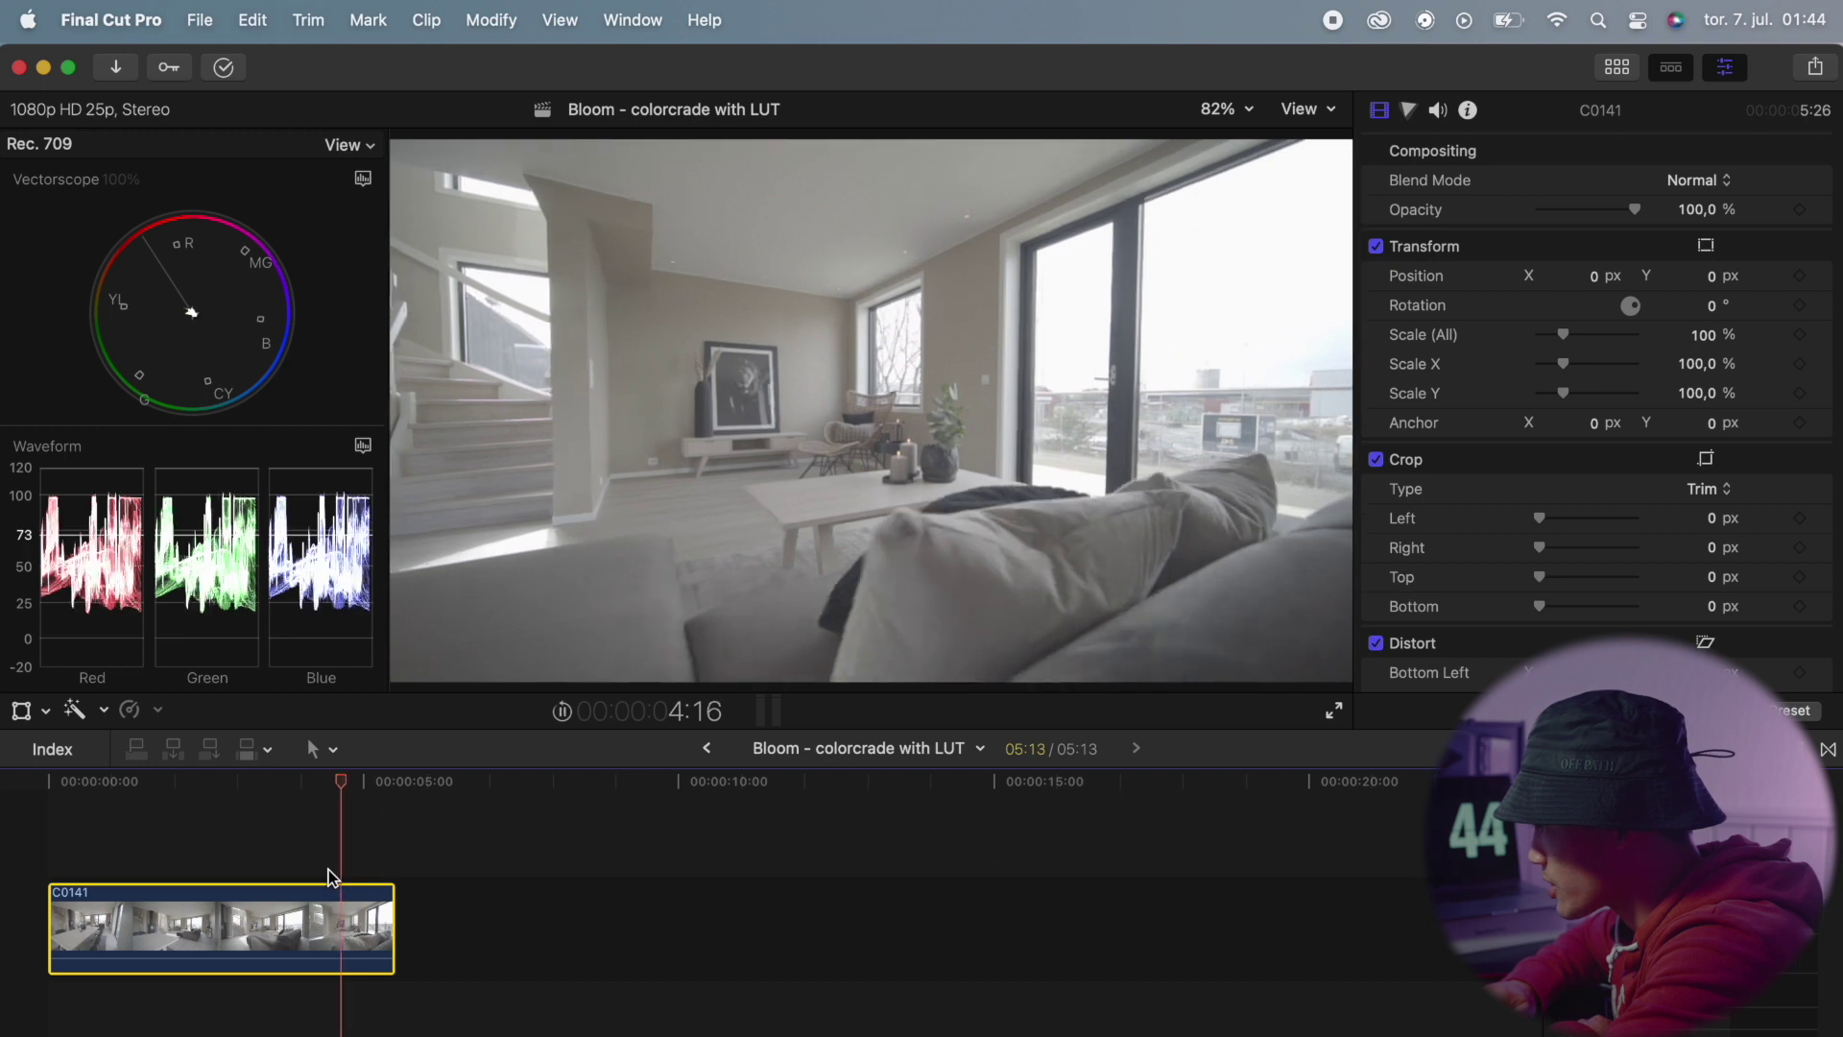
{"action": "left_click_drag", "start_coordinate": [392, 920], "coordinate": [351, 919]}
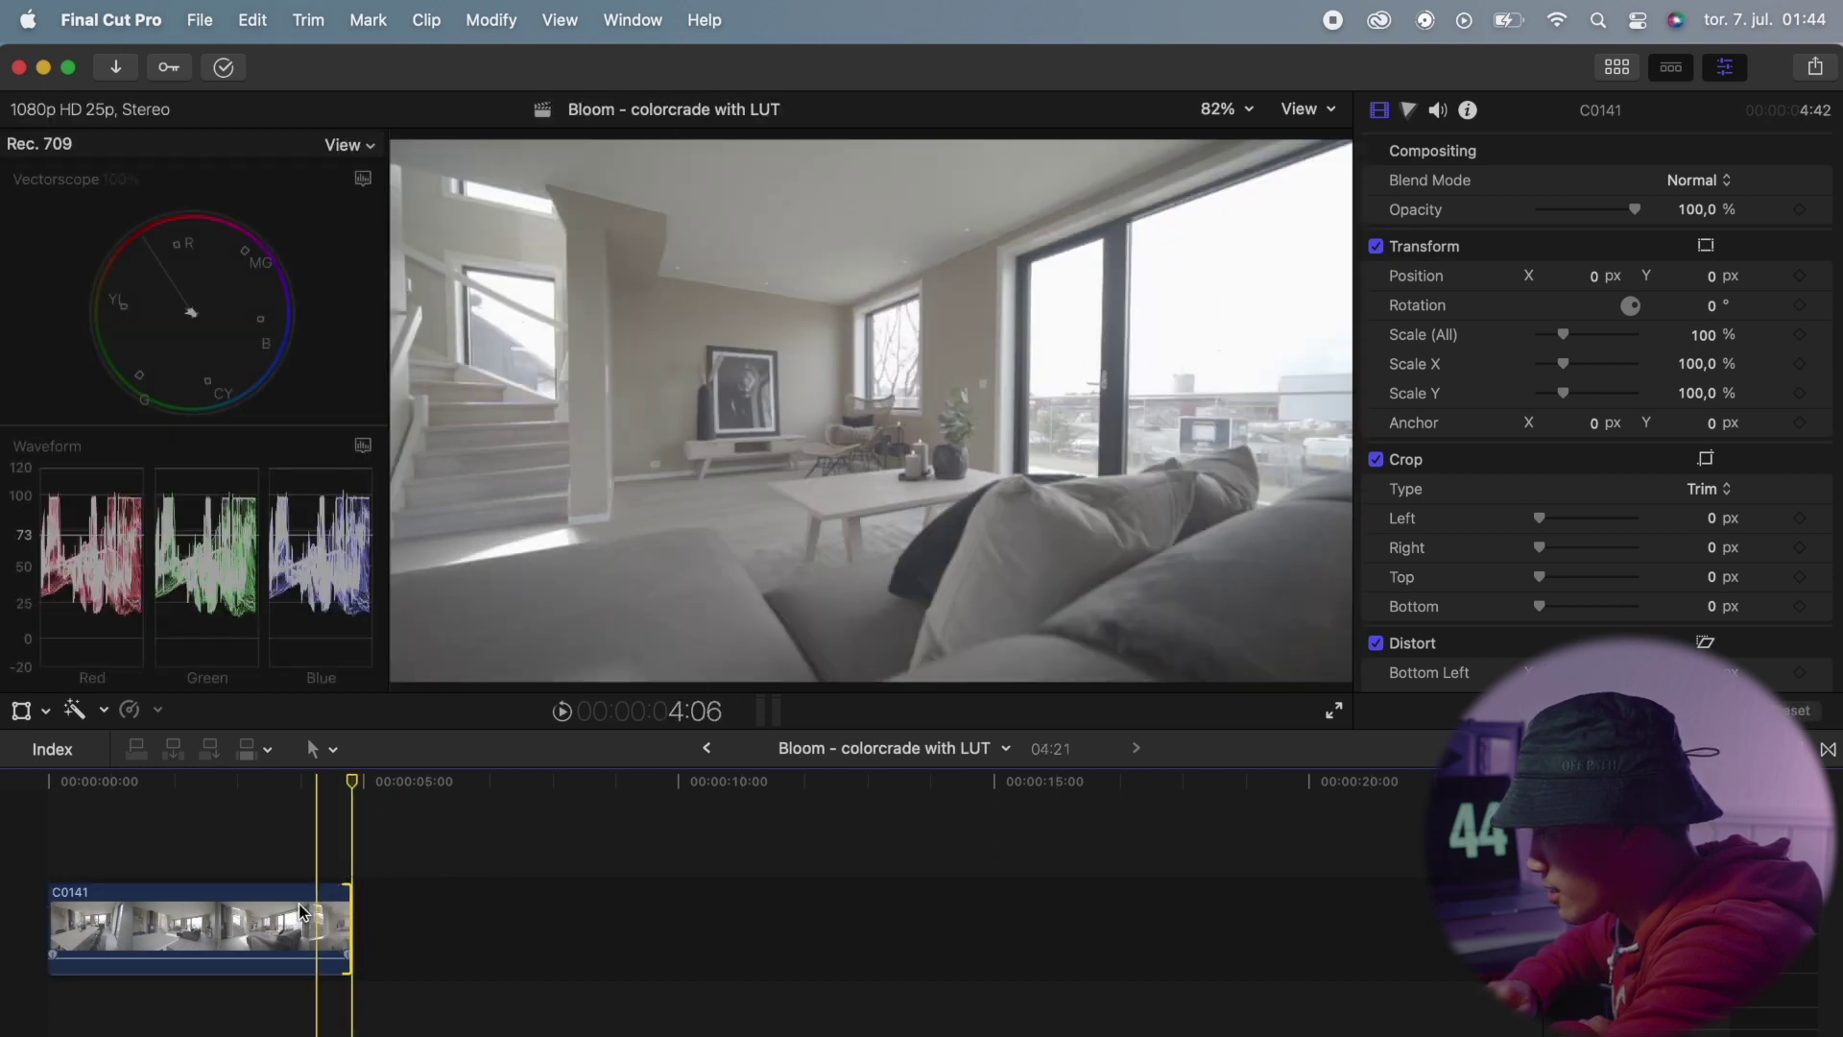
Step: Check clip C0141's format information and retime the clip with Automatic Speed
{"action": "left_click", "coordinate": [235, 926]}
{"action": "left_click", "coordinate": [165, 936]}
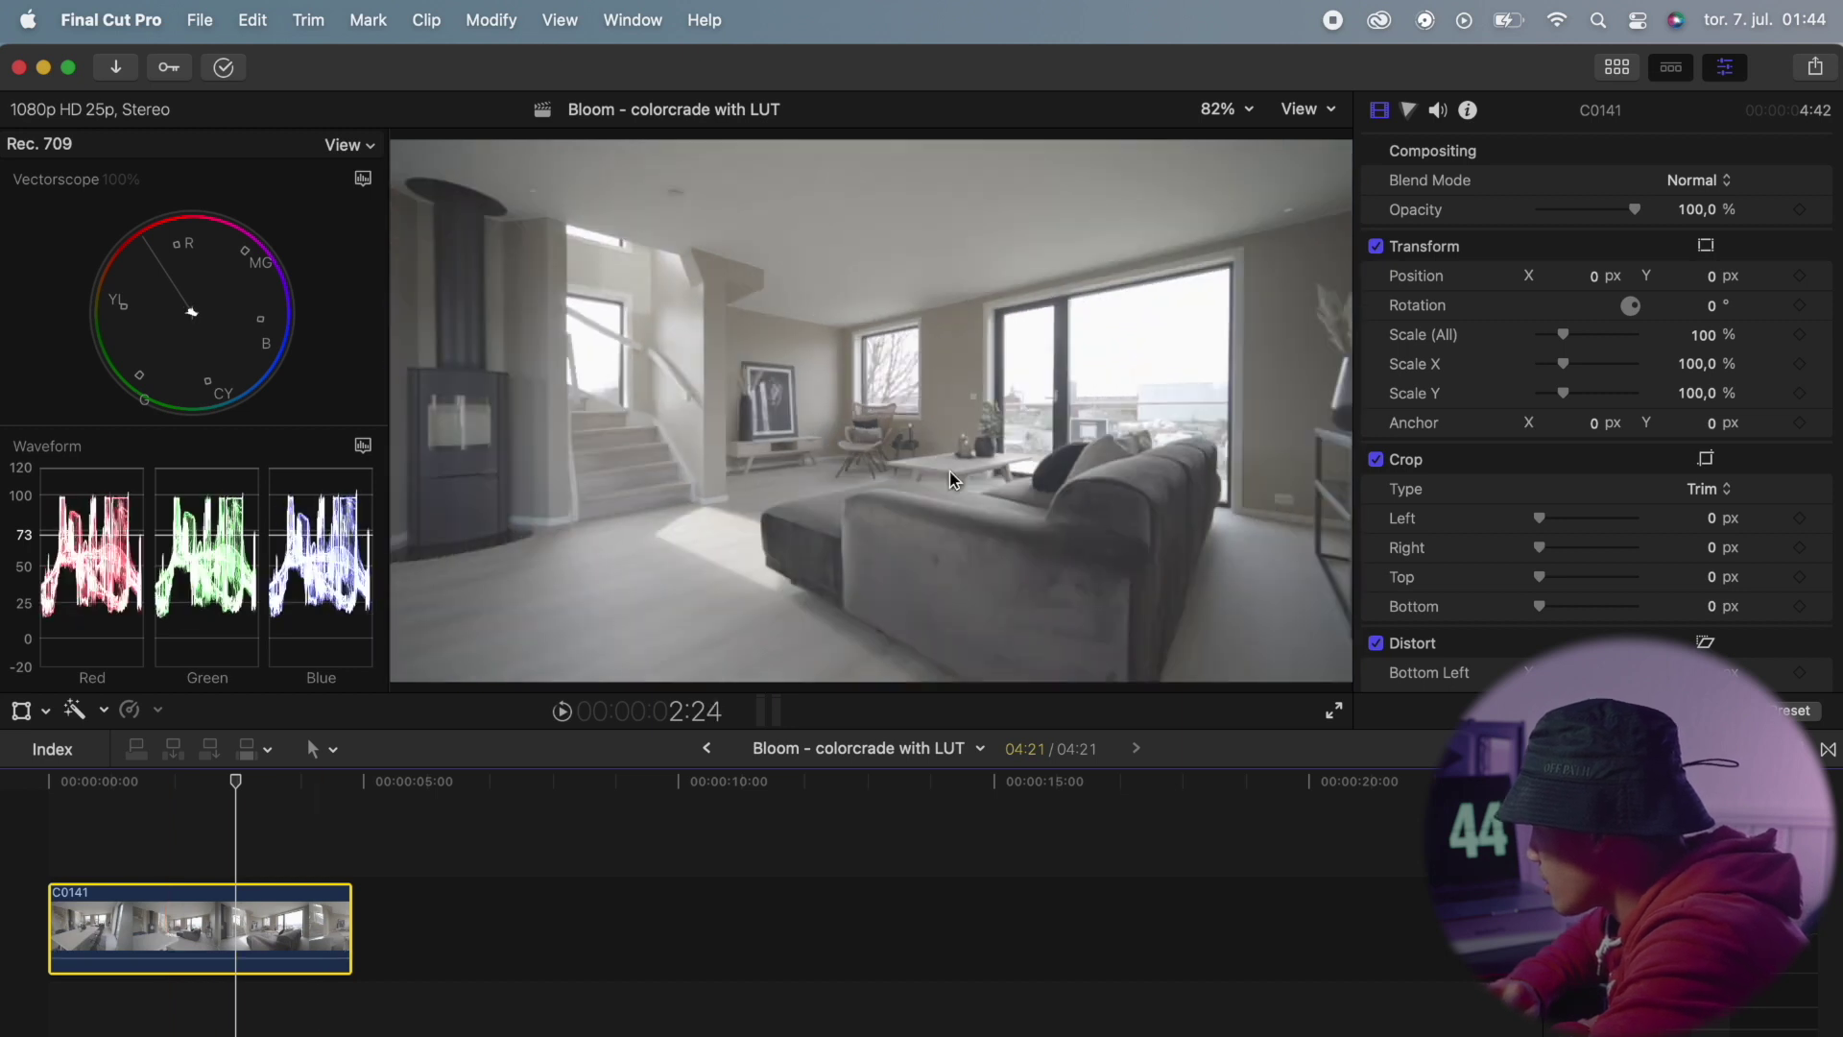
{"action": "left_click", "coordinate": [1469, 111]}
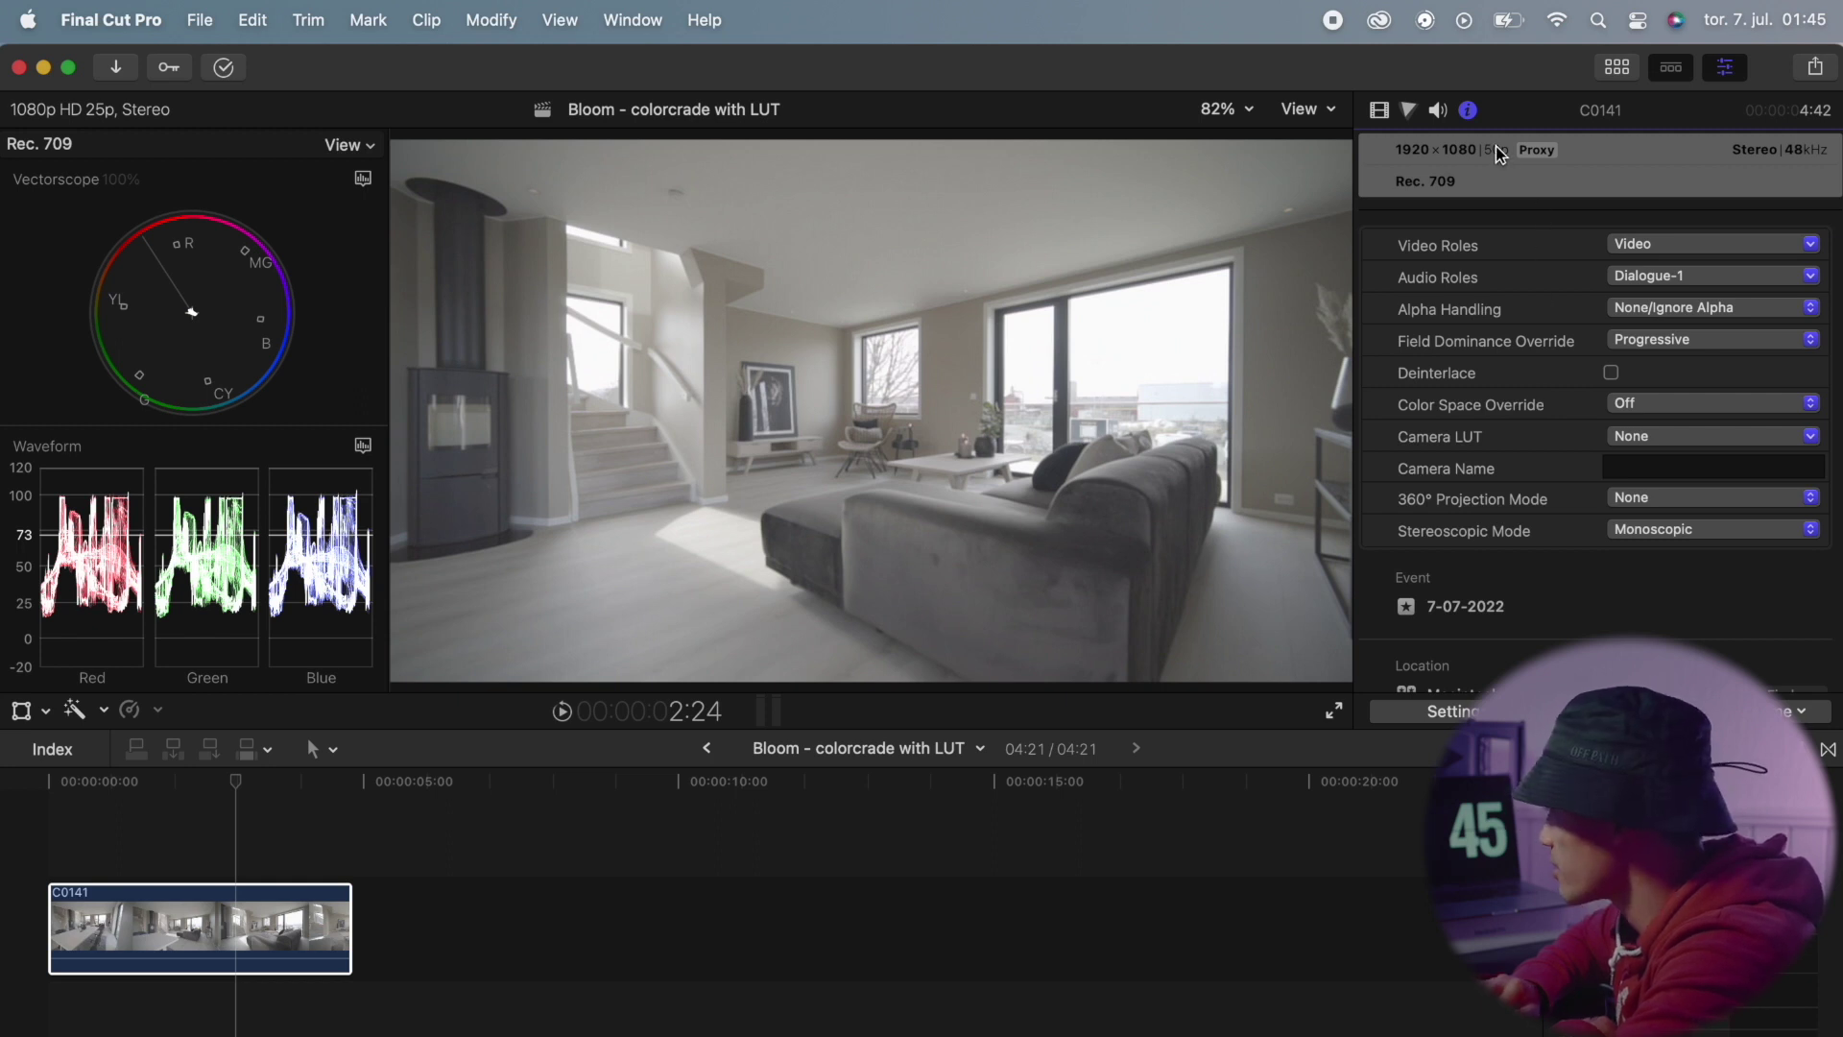
{"action": "left_click", "coordinate": [72, 835]}
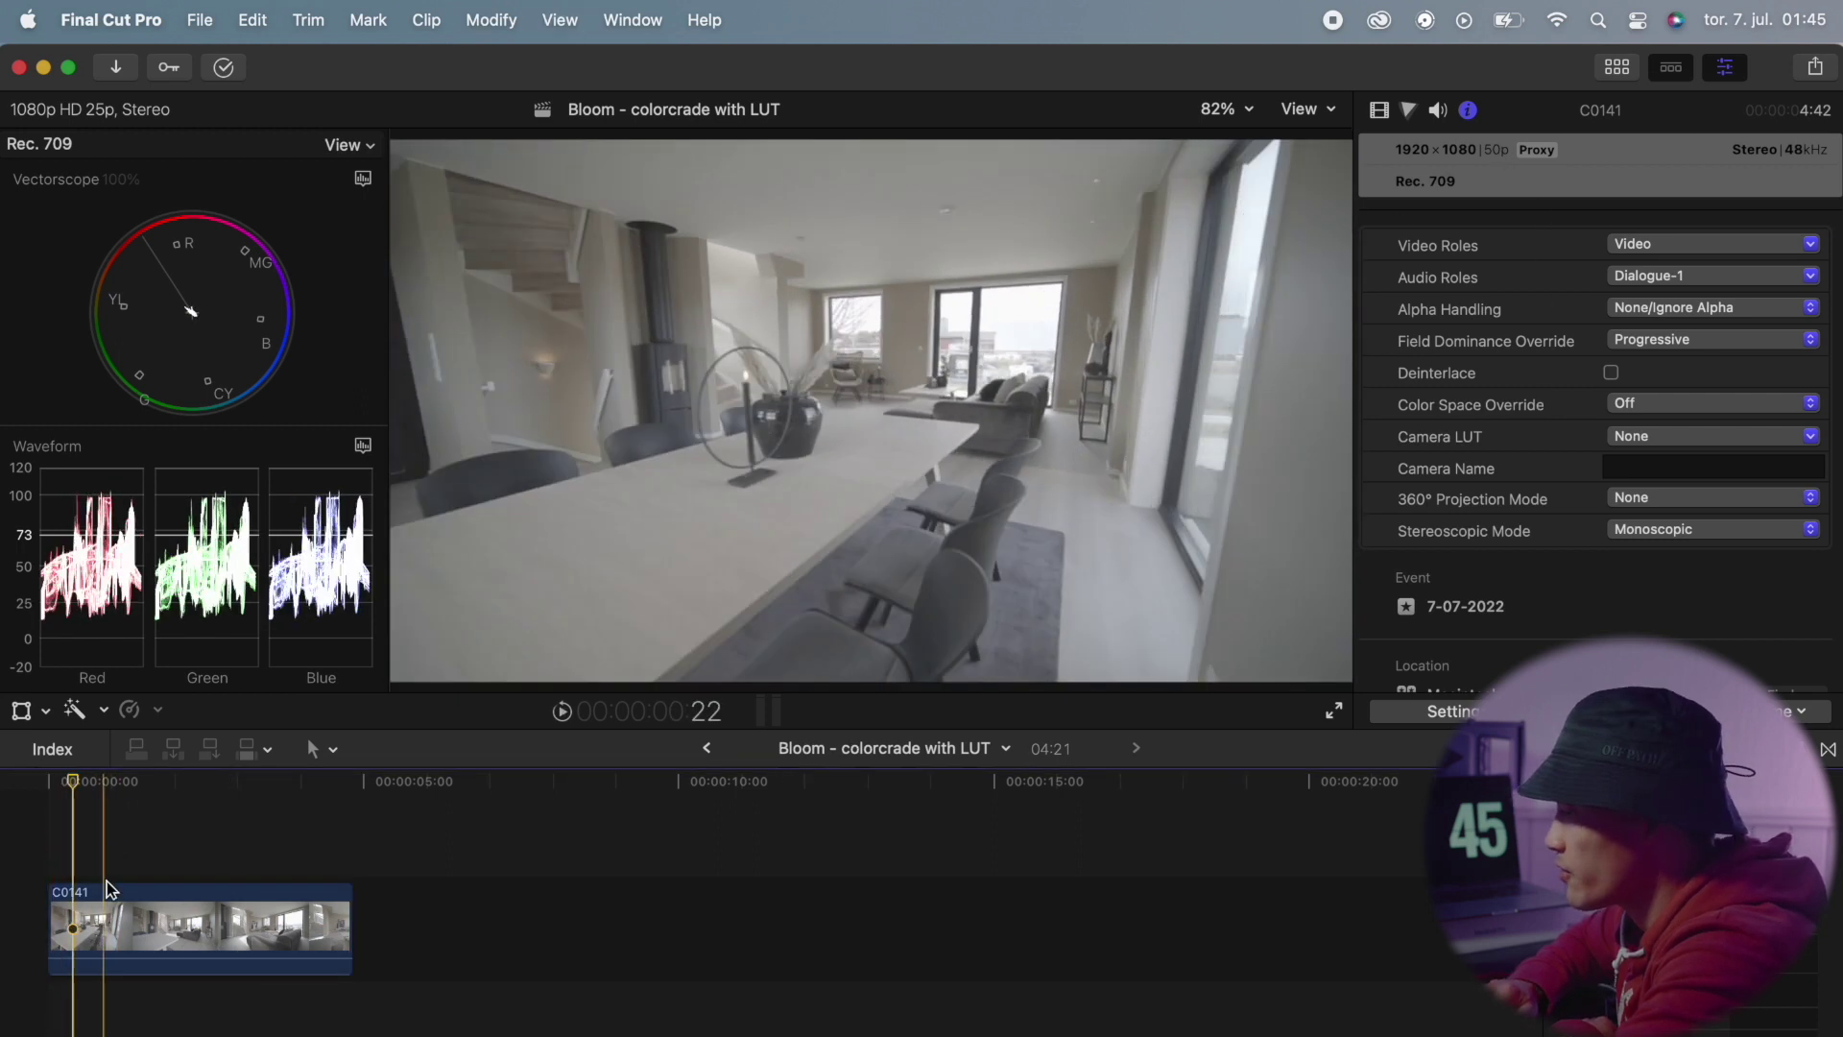
{"action": "left_click", "coordinate": [107, 888]}
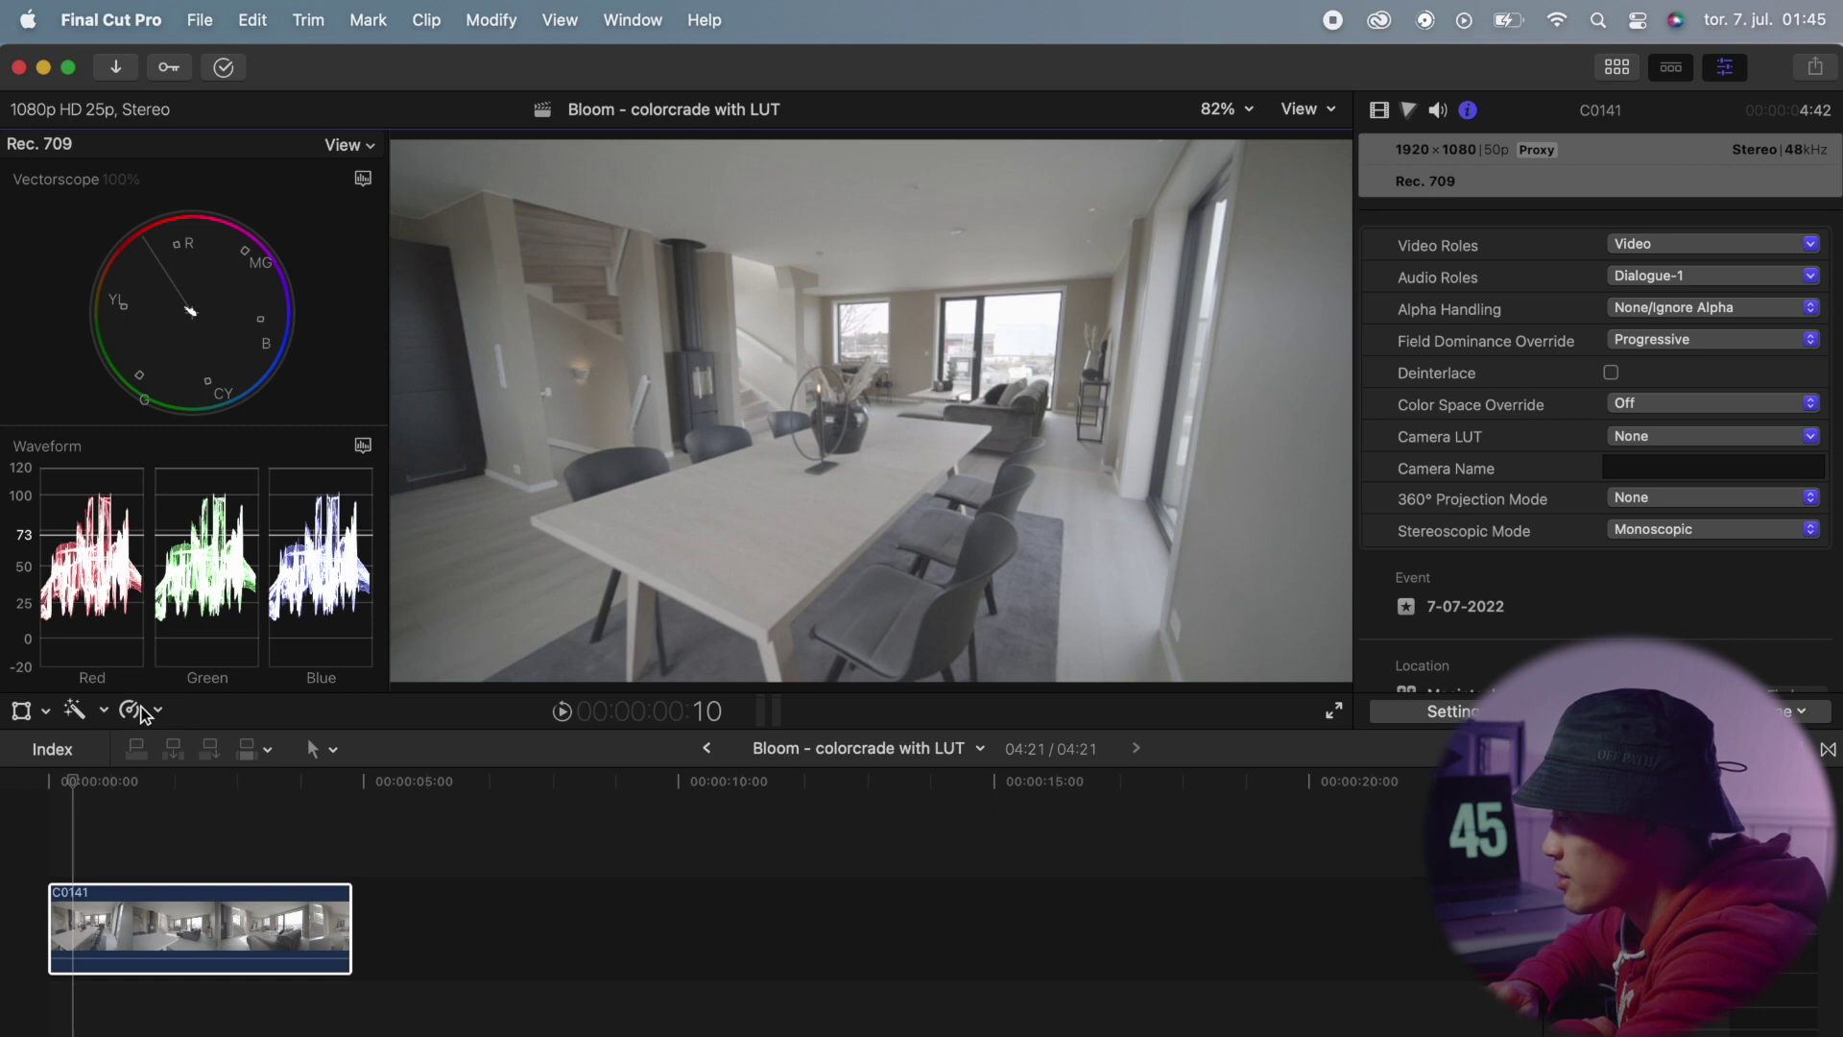
{"action": "left_click", "coordinate": [134, 710]}
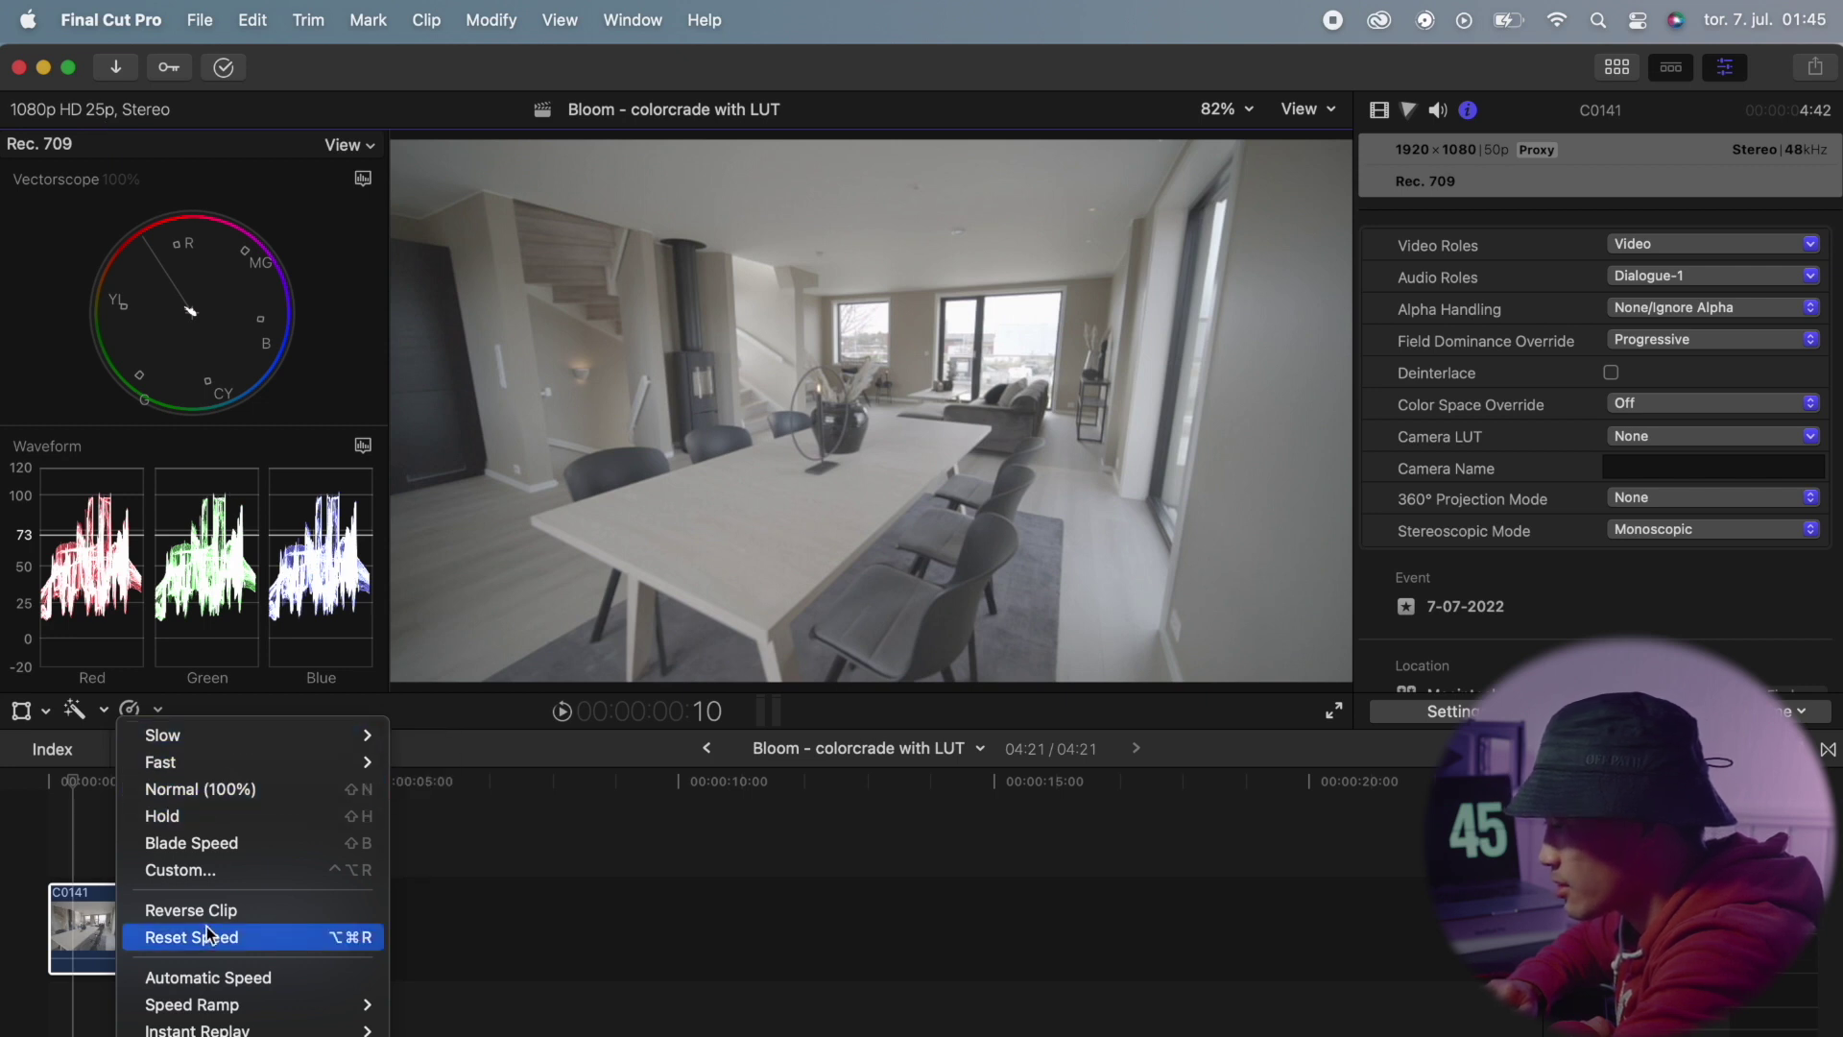
{"action": "left_click", "coordinate": [200, 975]}
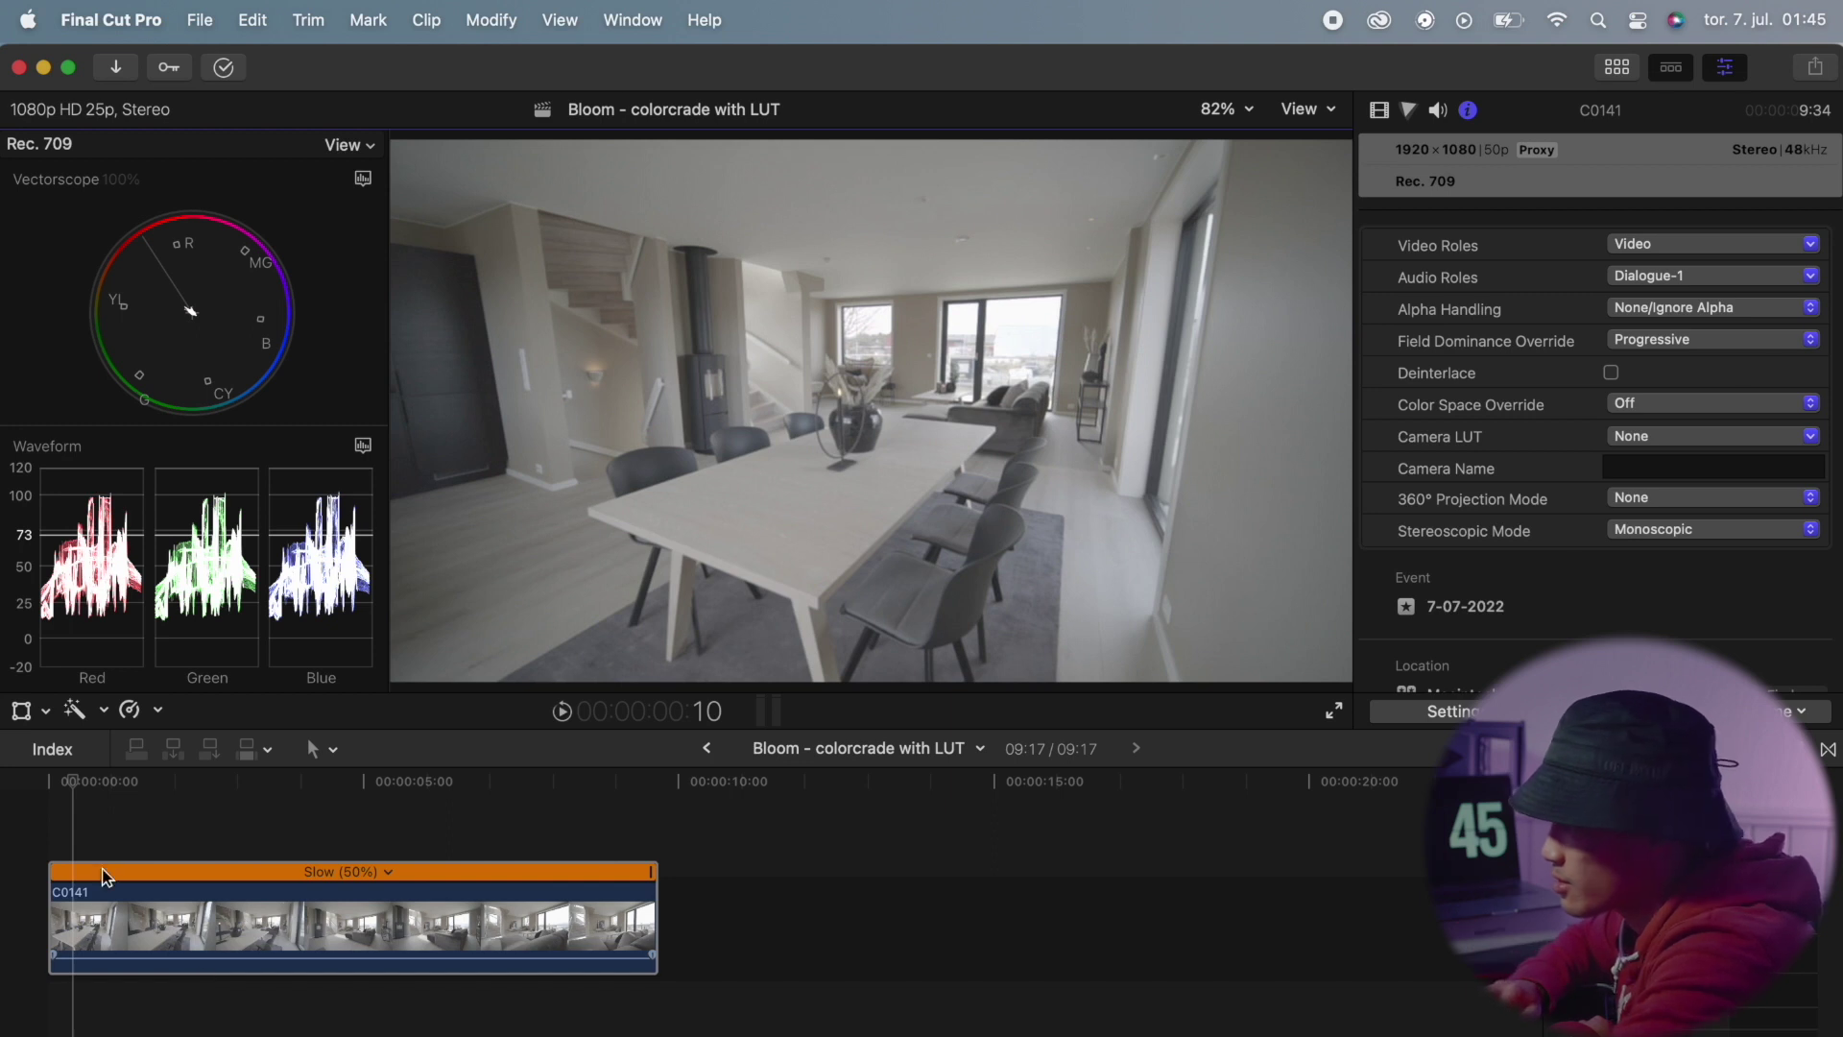
{"action": "key", "text": "space"}
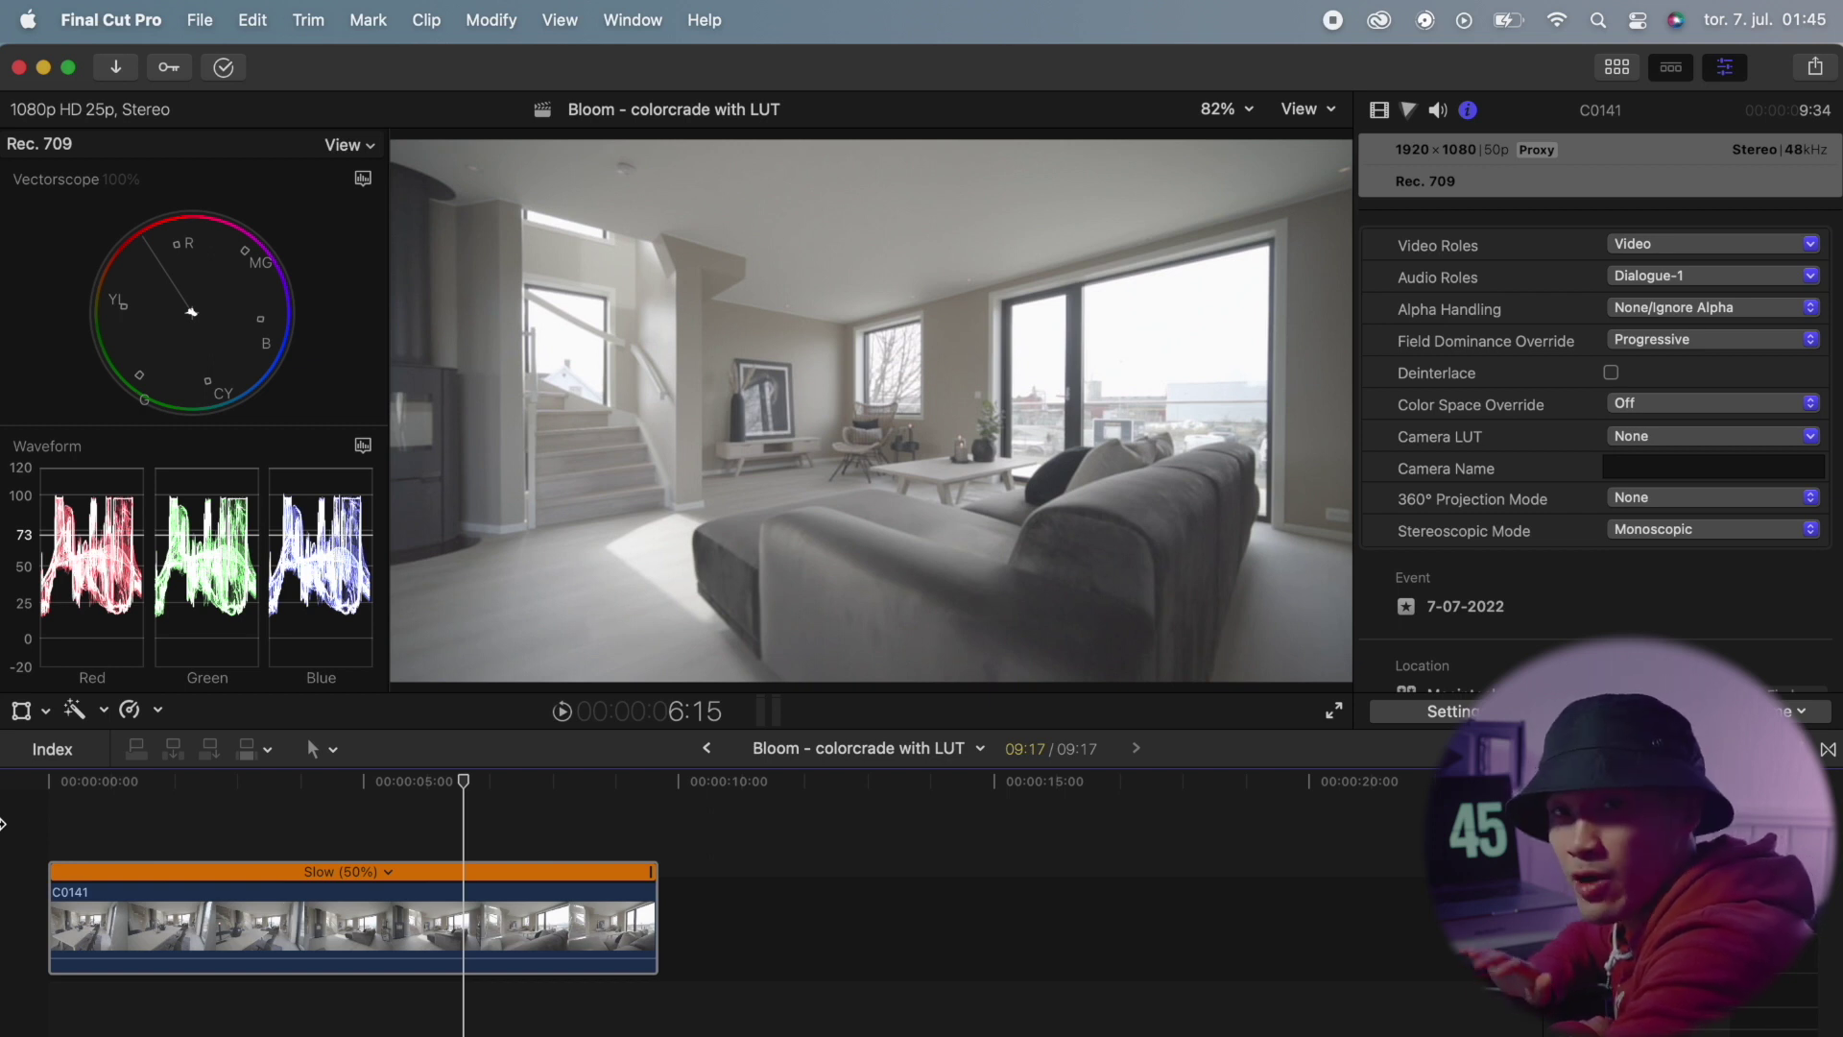
{"action": "key", "text": "space"}
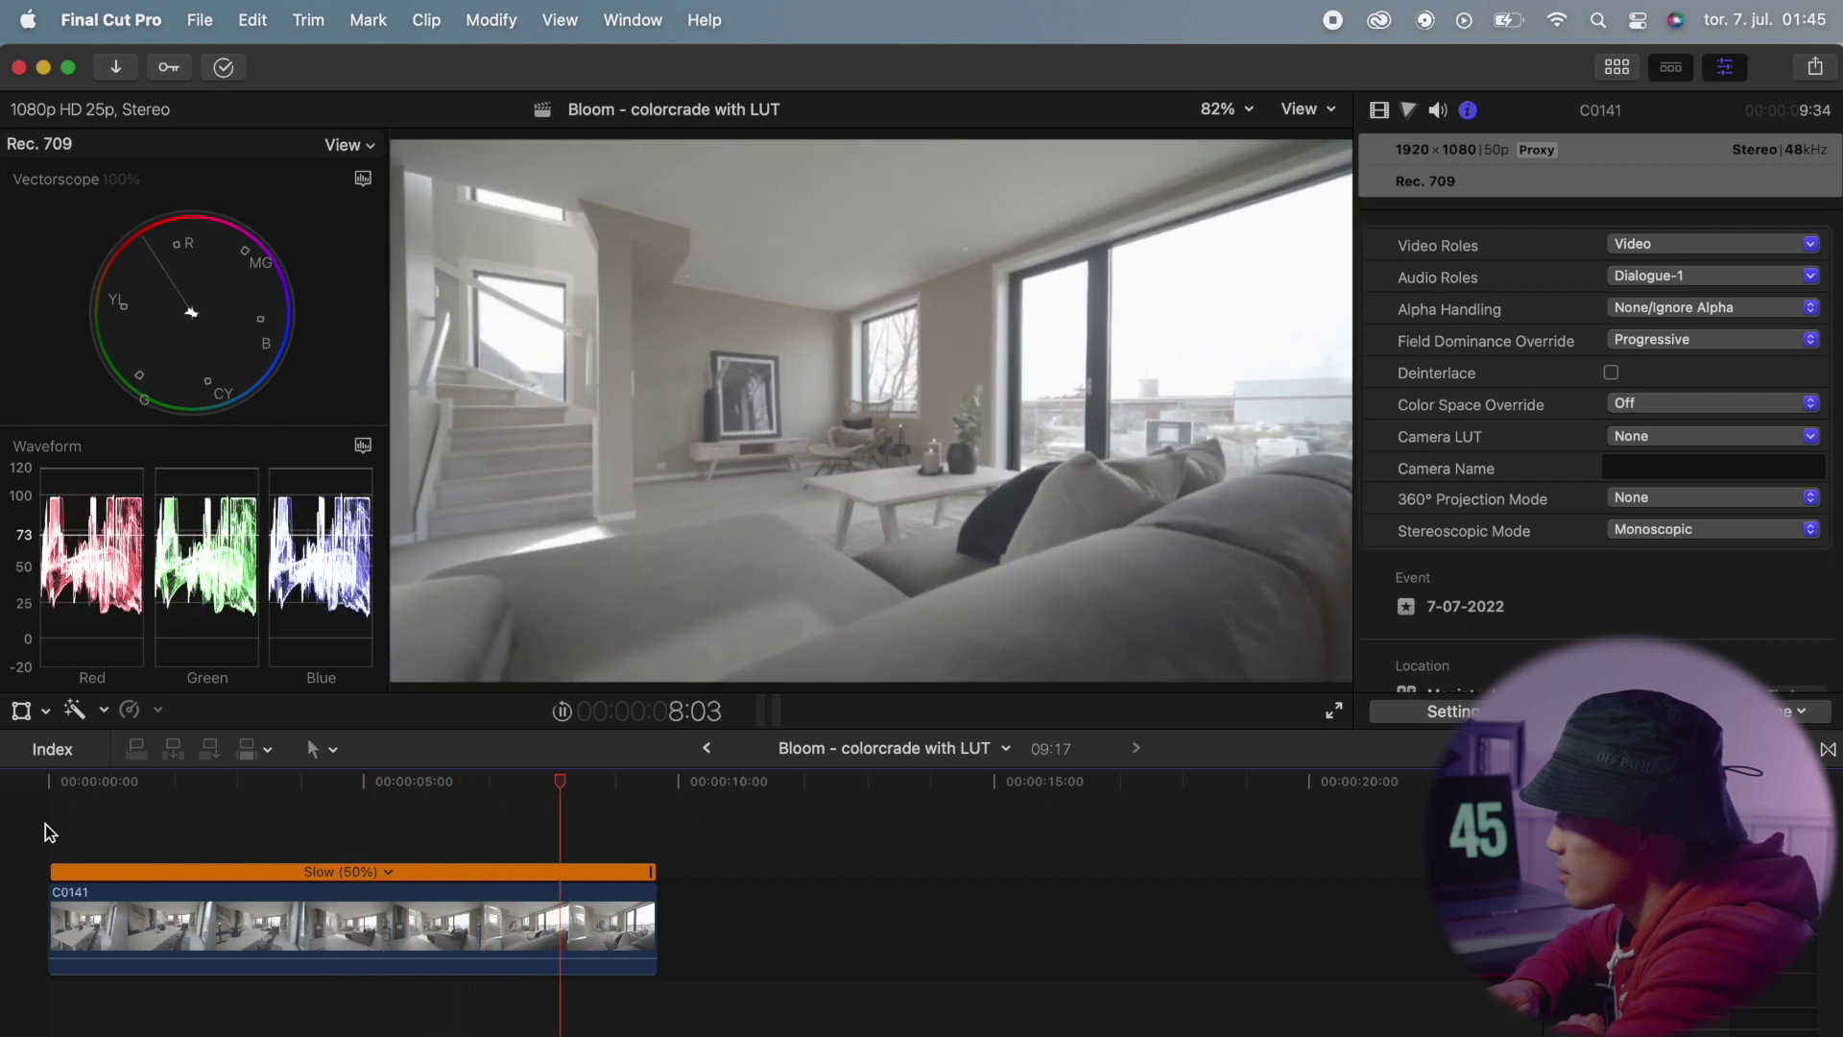
{"action": "key", "text": "space"}
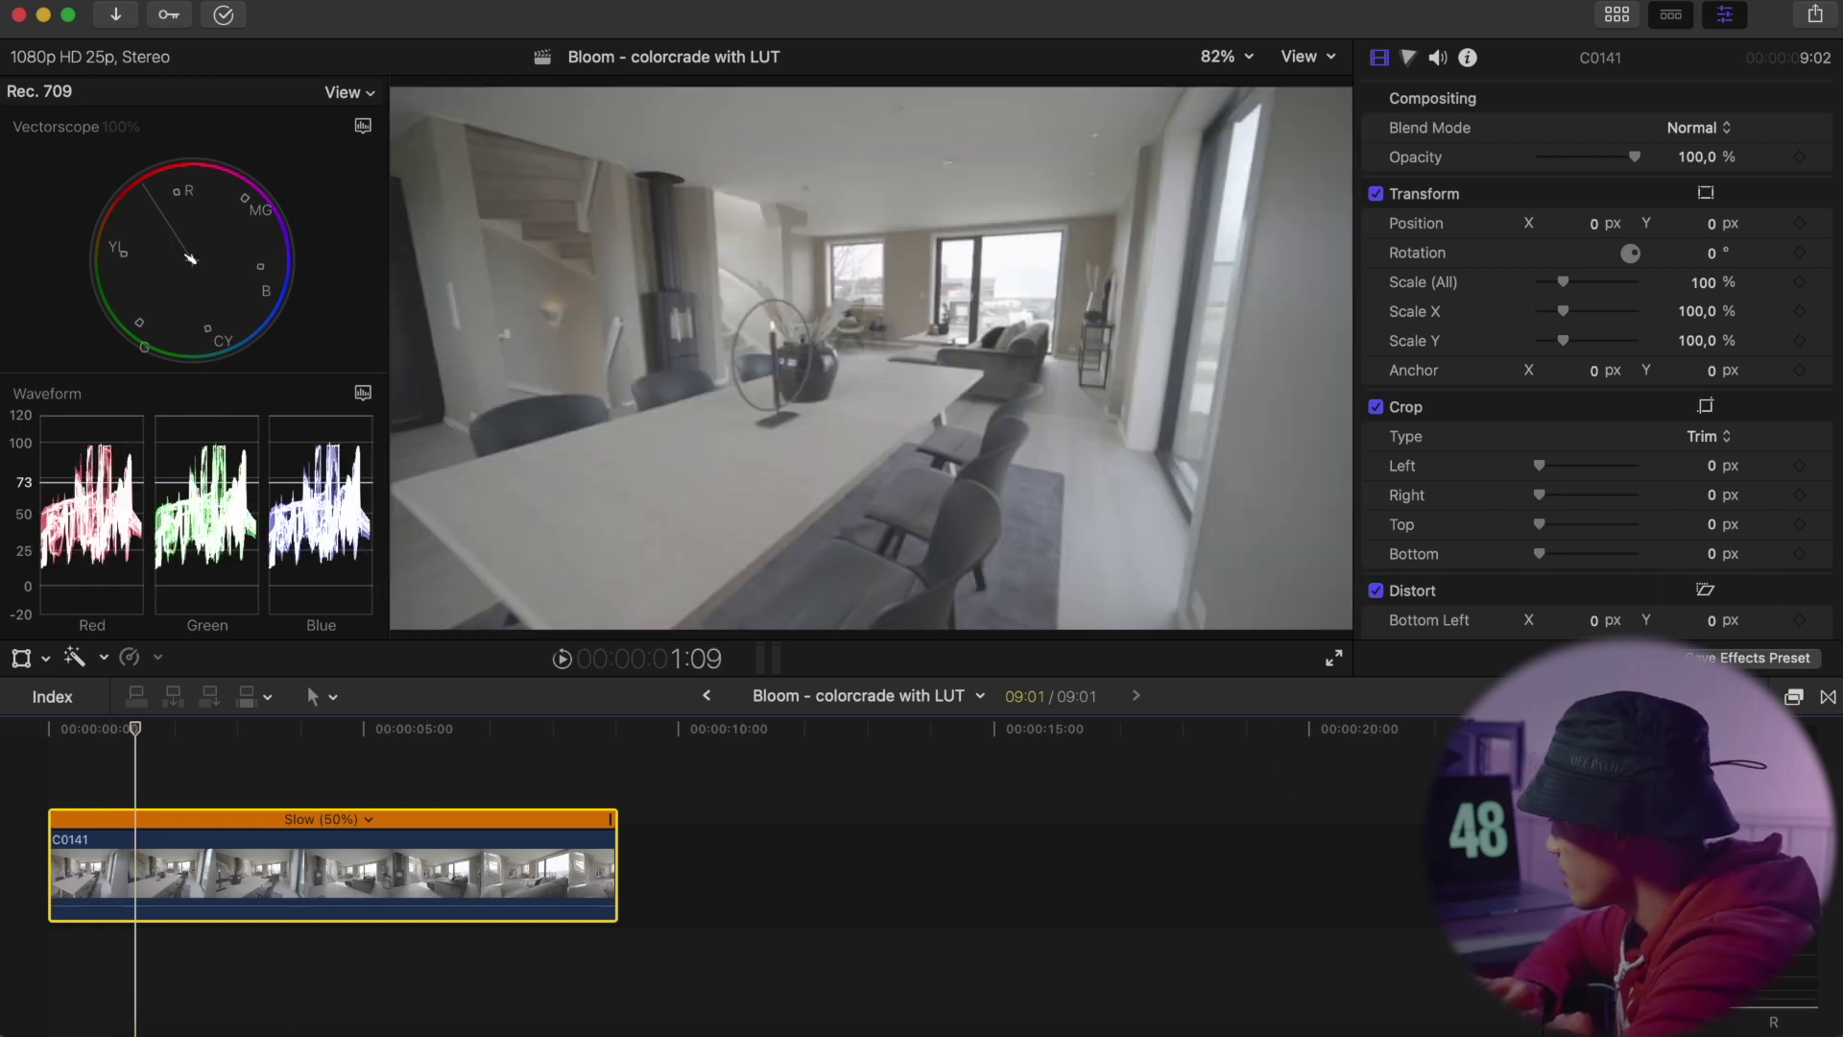
Step: Search the installed effects for "custom" and apply the Custom LUT effect to clip C0141
{"action": "left_click", "coordinate": [1743, 698]}
{"action": "left_click", "coordinate": [1748, 701]}
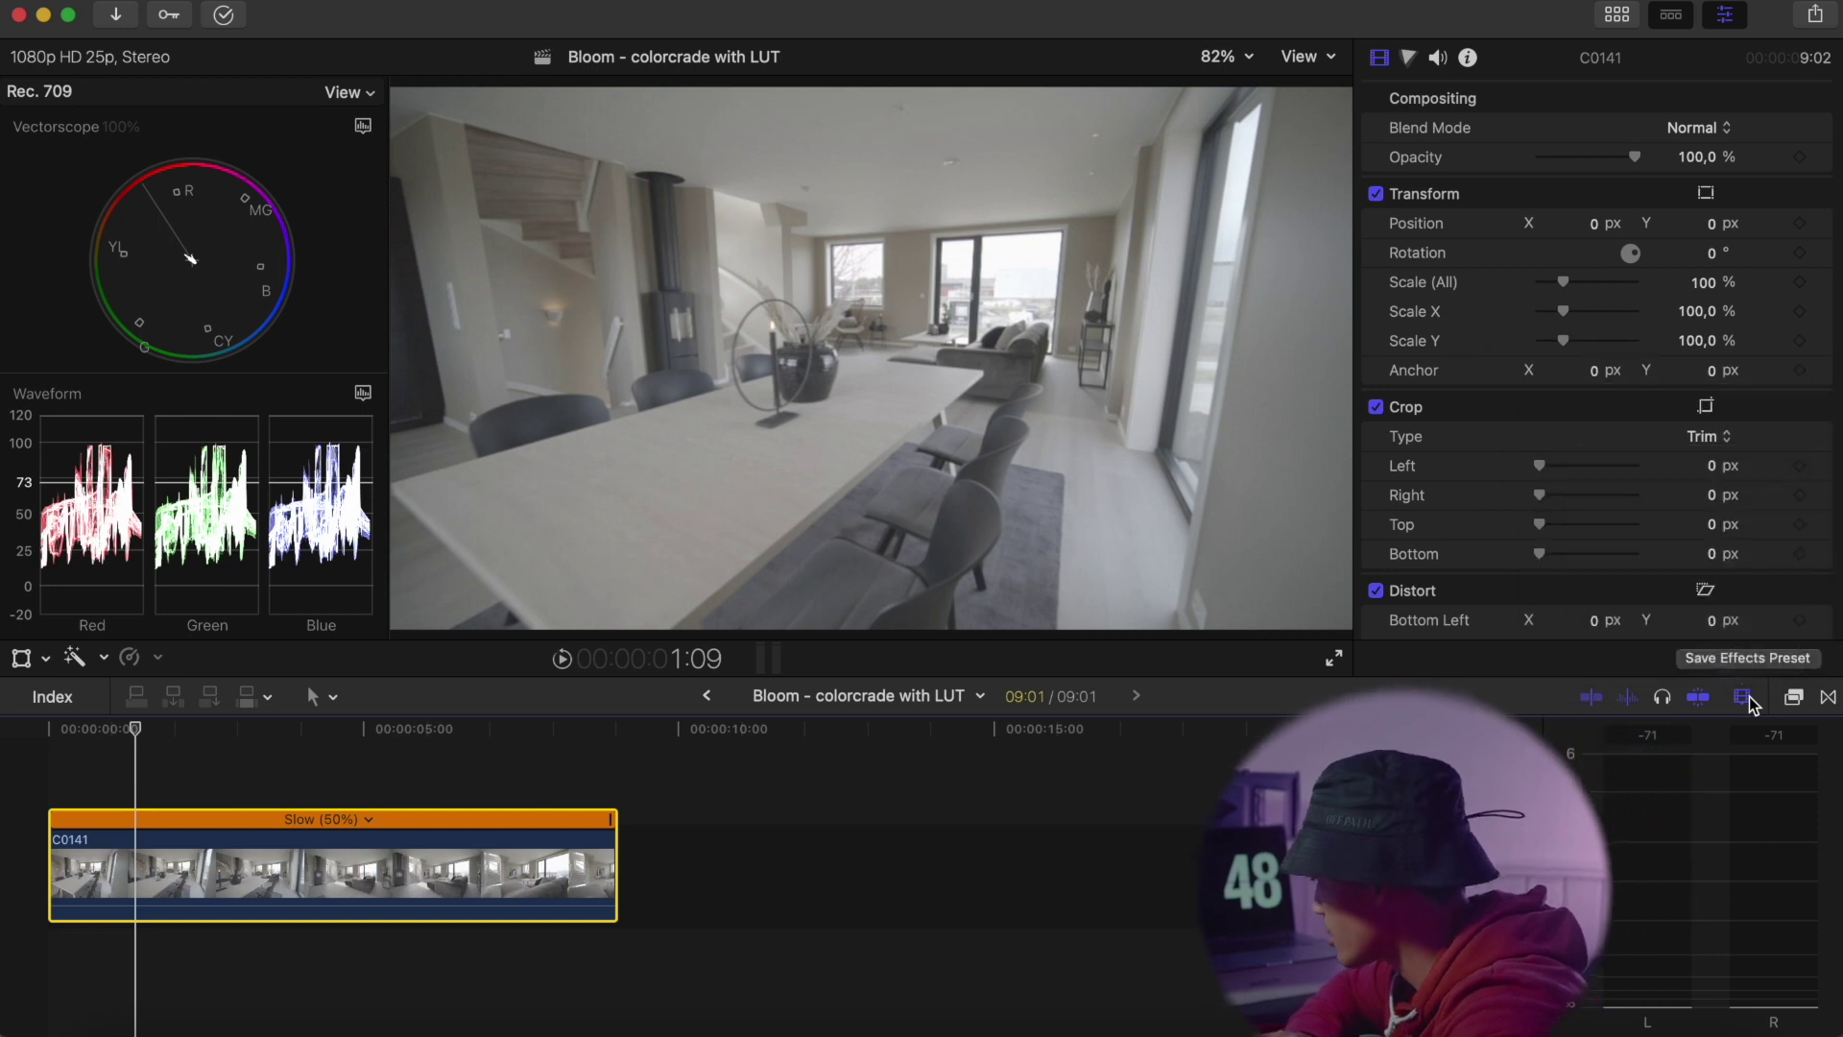
{"action": "left_click", "coordinate": [1797, 701]}
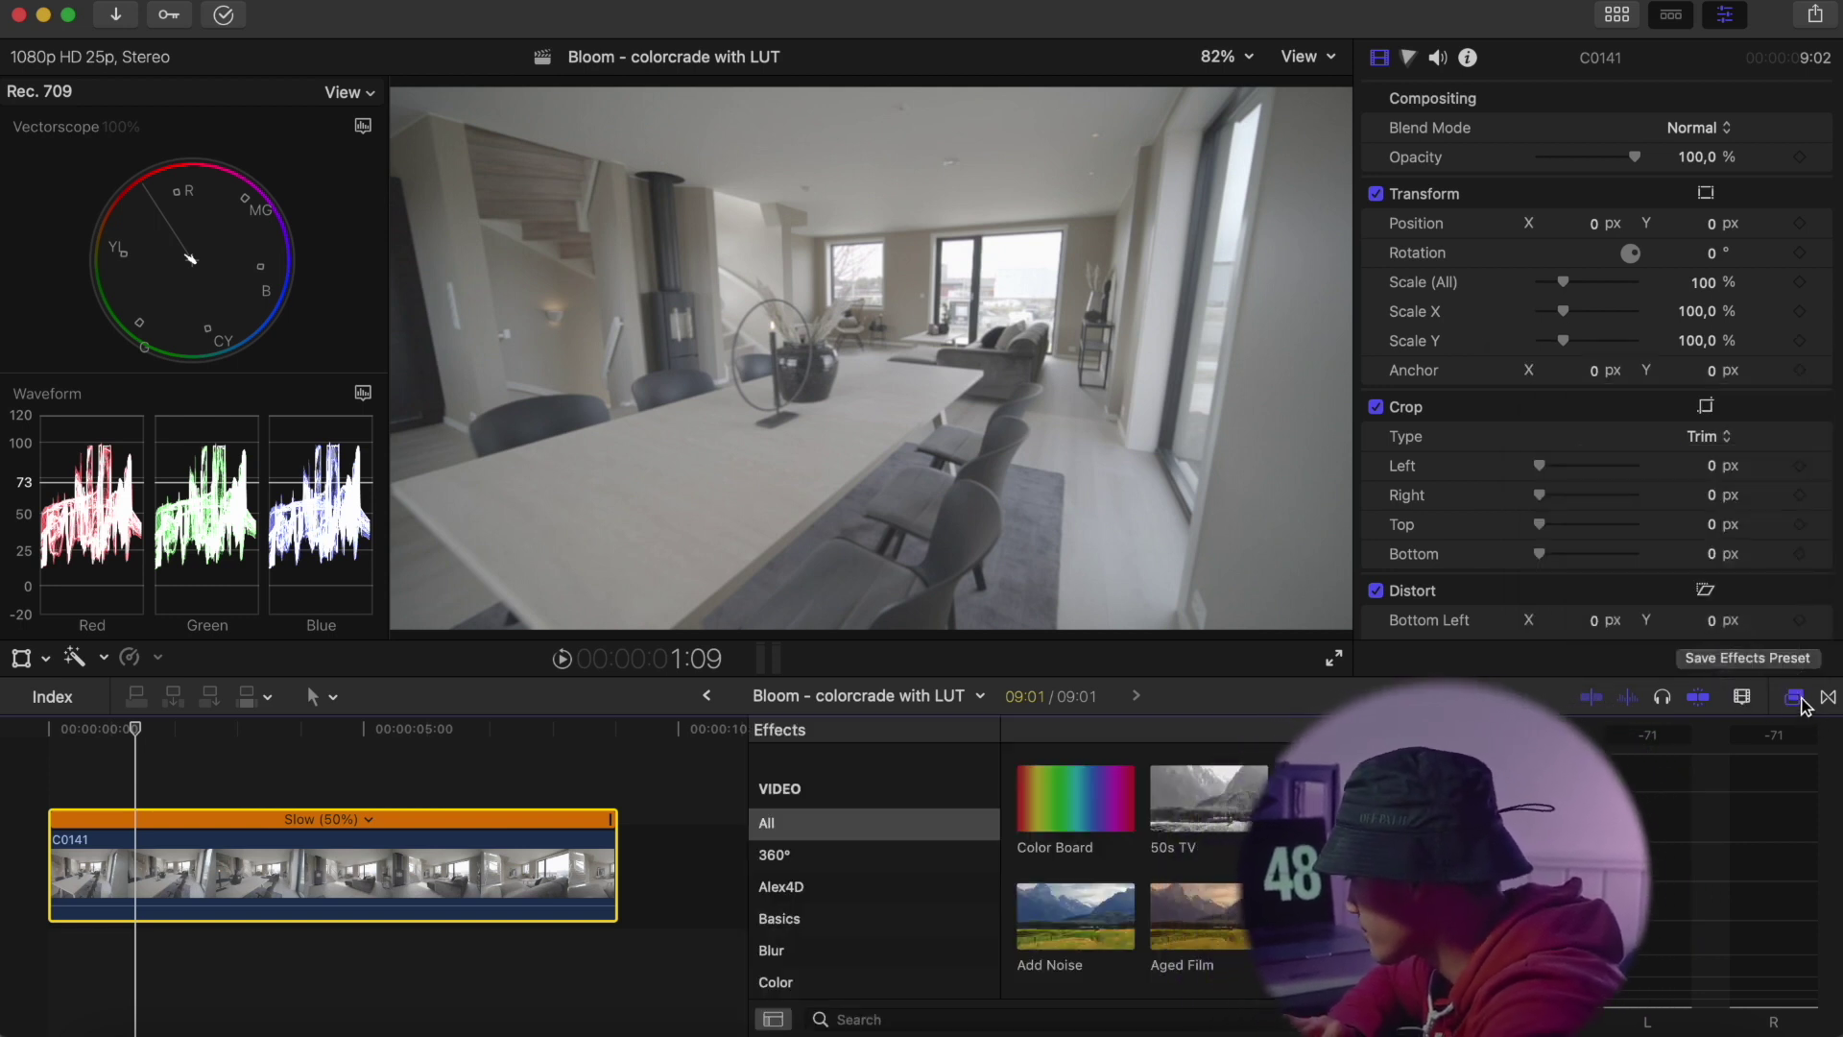
{"action": "left_click", "coordinate": [864, 1018]}
{"action": "type", "text": "cust"}
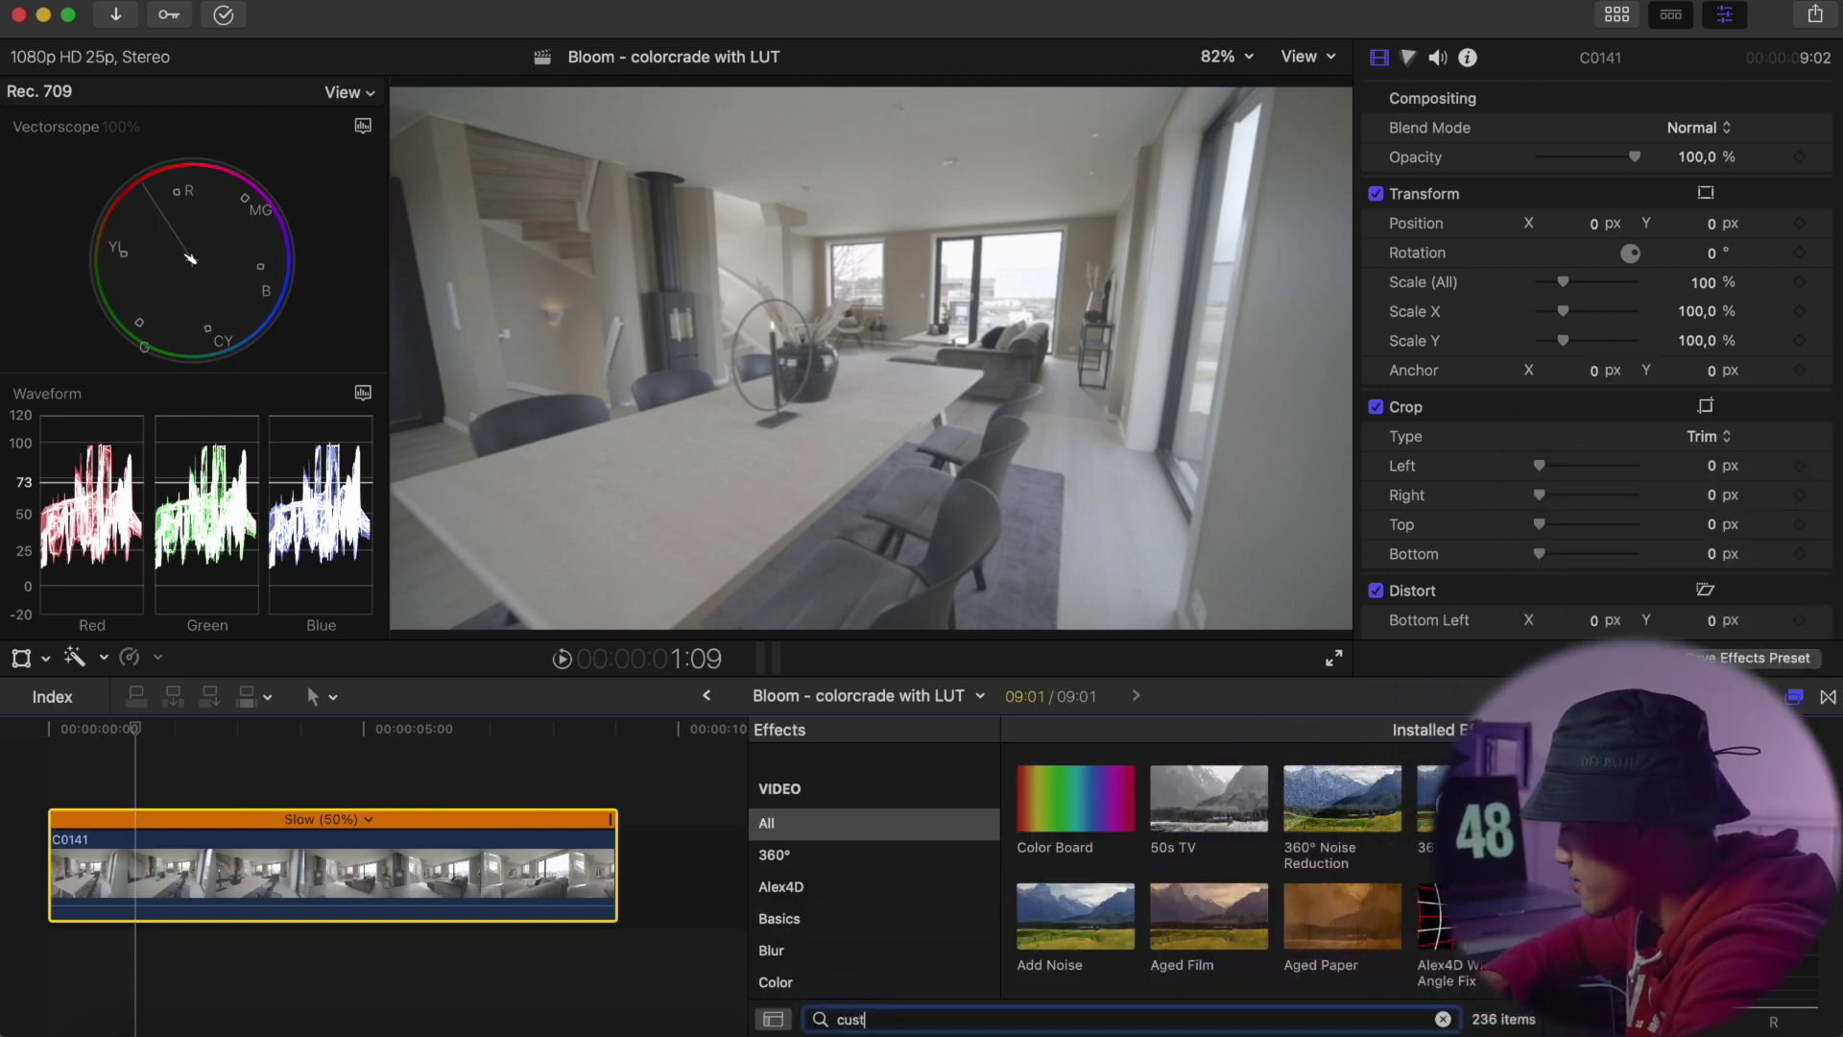
{"action": "type", "text": "om"}
{"action": "left_click", "coordinate": [1085, 816]}
{"action": "left_click_drag", "start_coordinate": [1085, 816], "coordinate": [179, 881]}
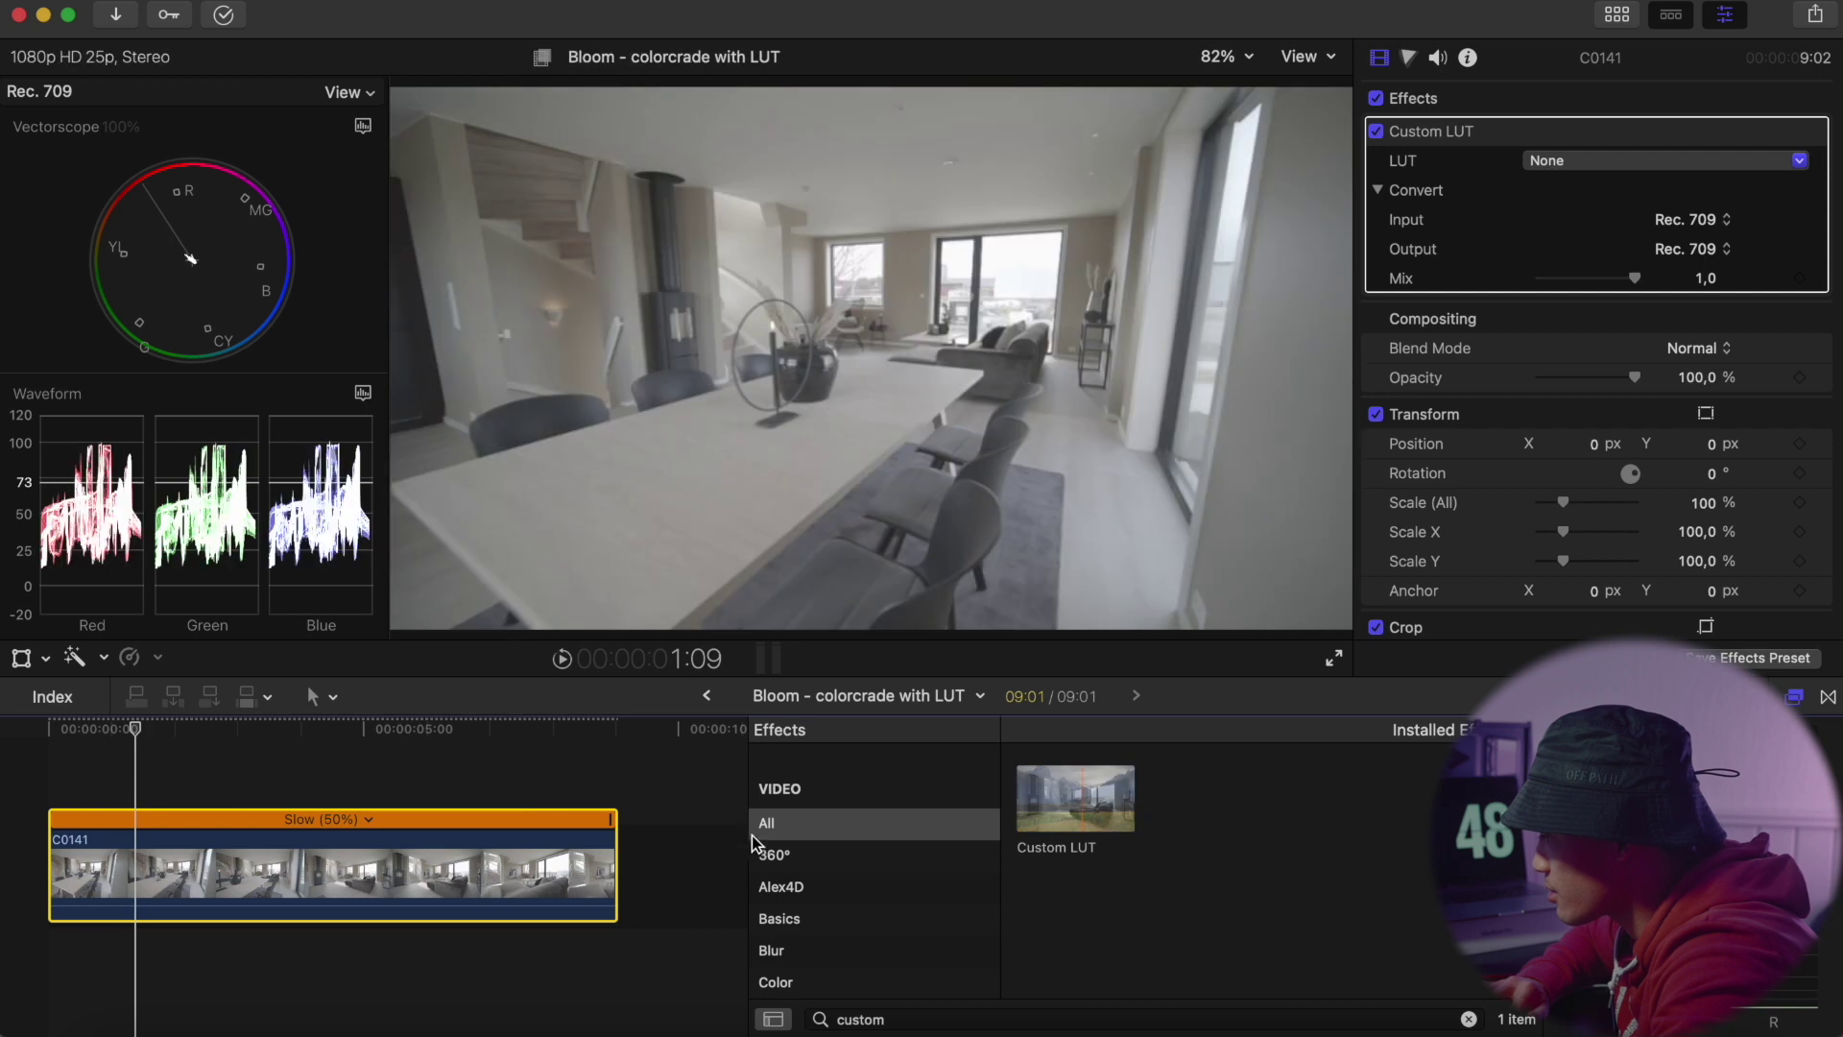
{"action": "left_click_drag", "start_coordinate": [747, 840], "coordinate": [1401, 816]}
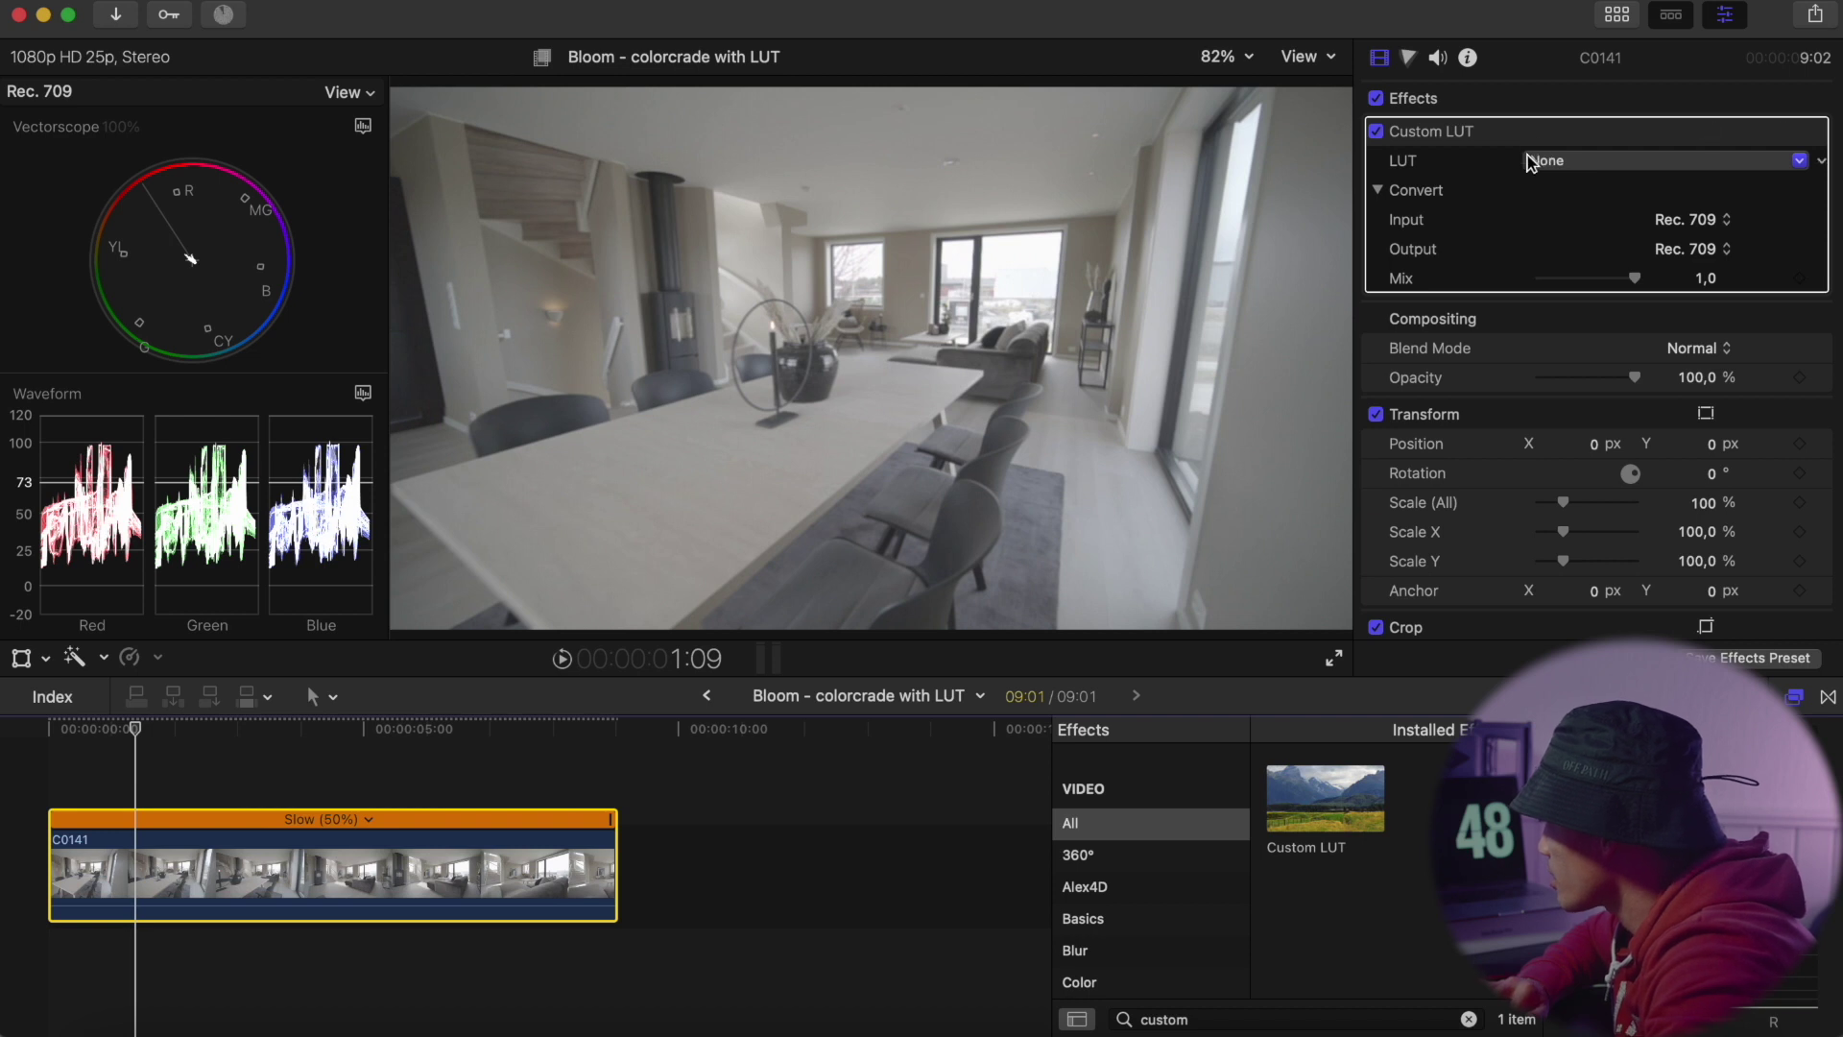
Step: Set the Custom LUT effect to Slog2 Correction LUT and compare the clip with the effect off and on
{"action": "left_click", "coordinate": [1547, 163]}
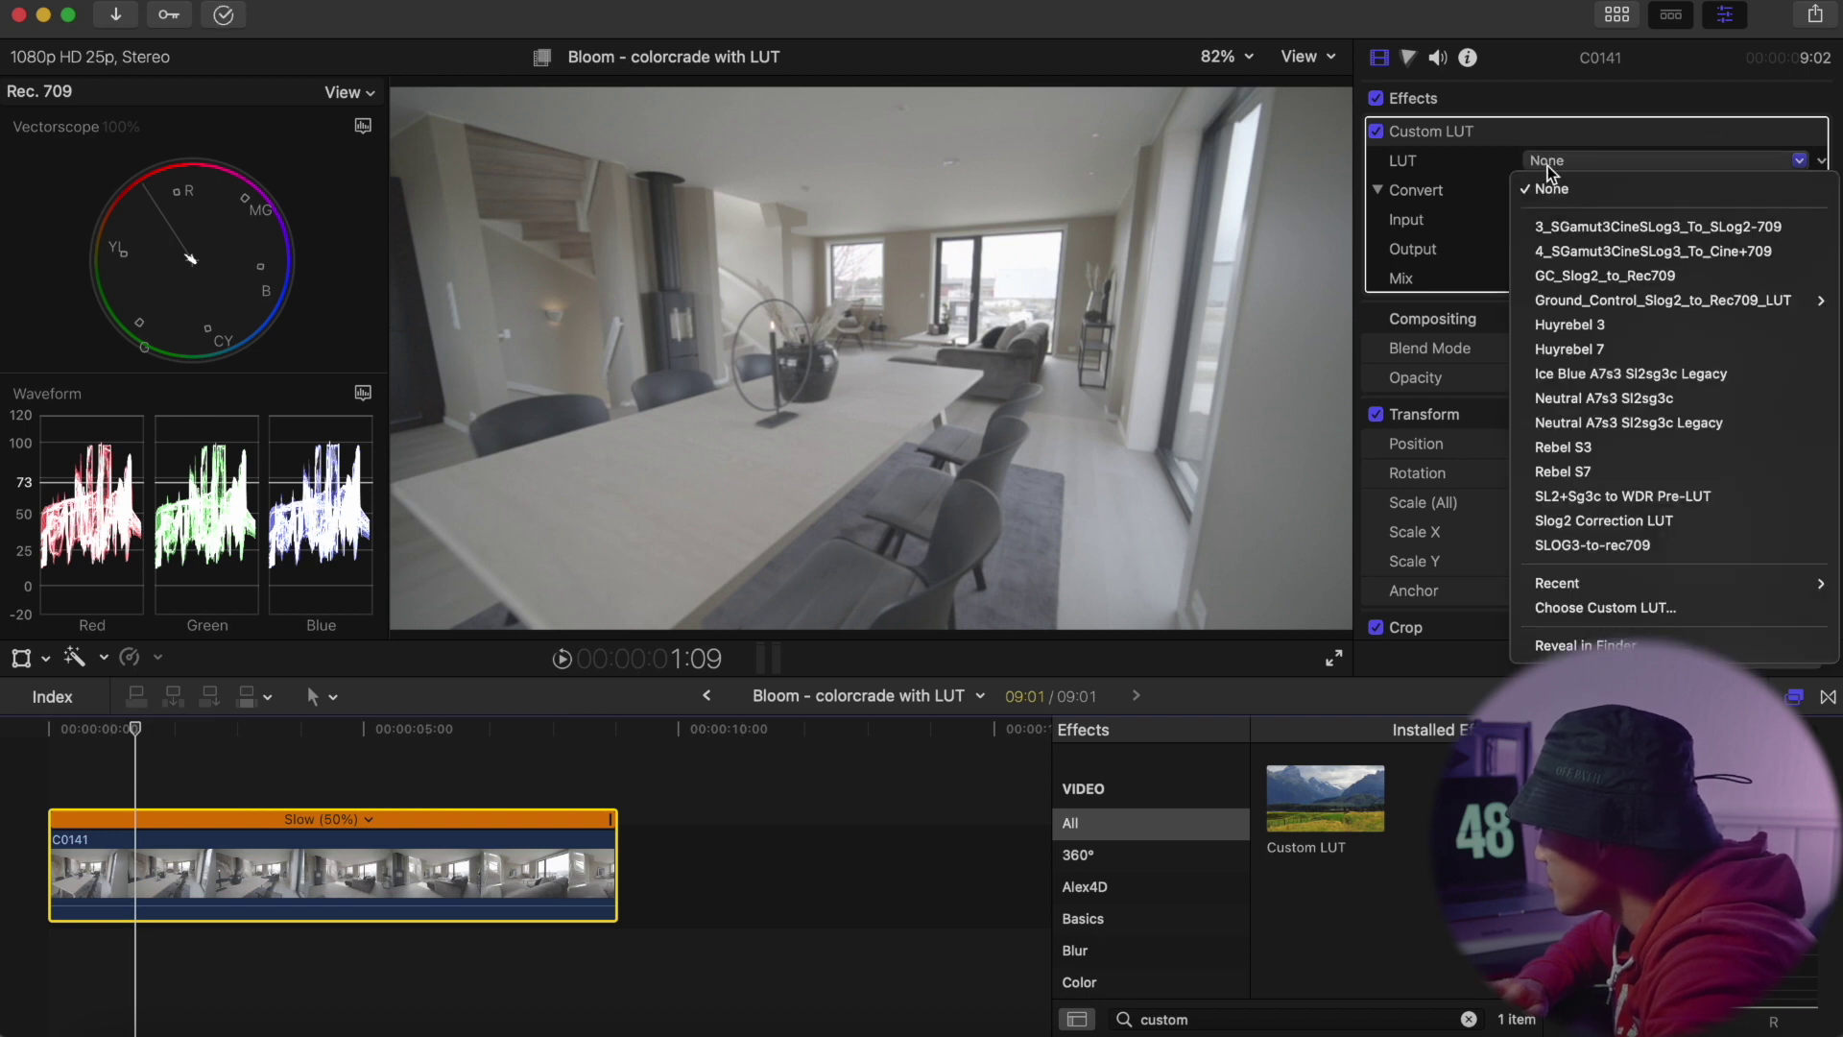
{"action": "left_click", "coordinate": [1579, 521]}
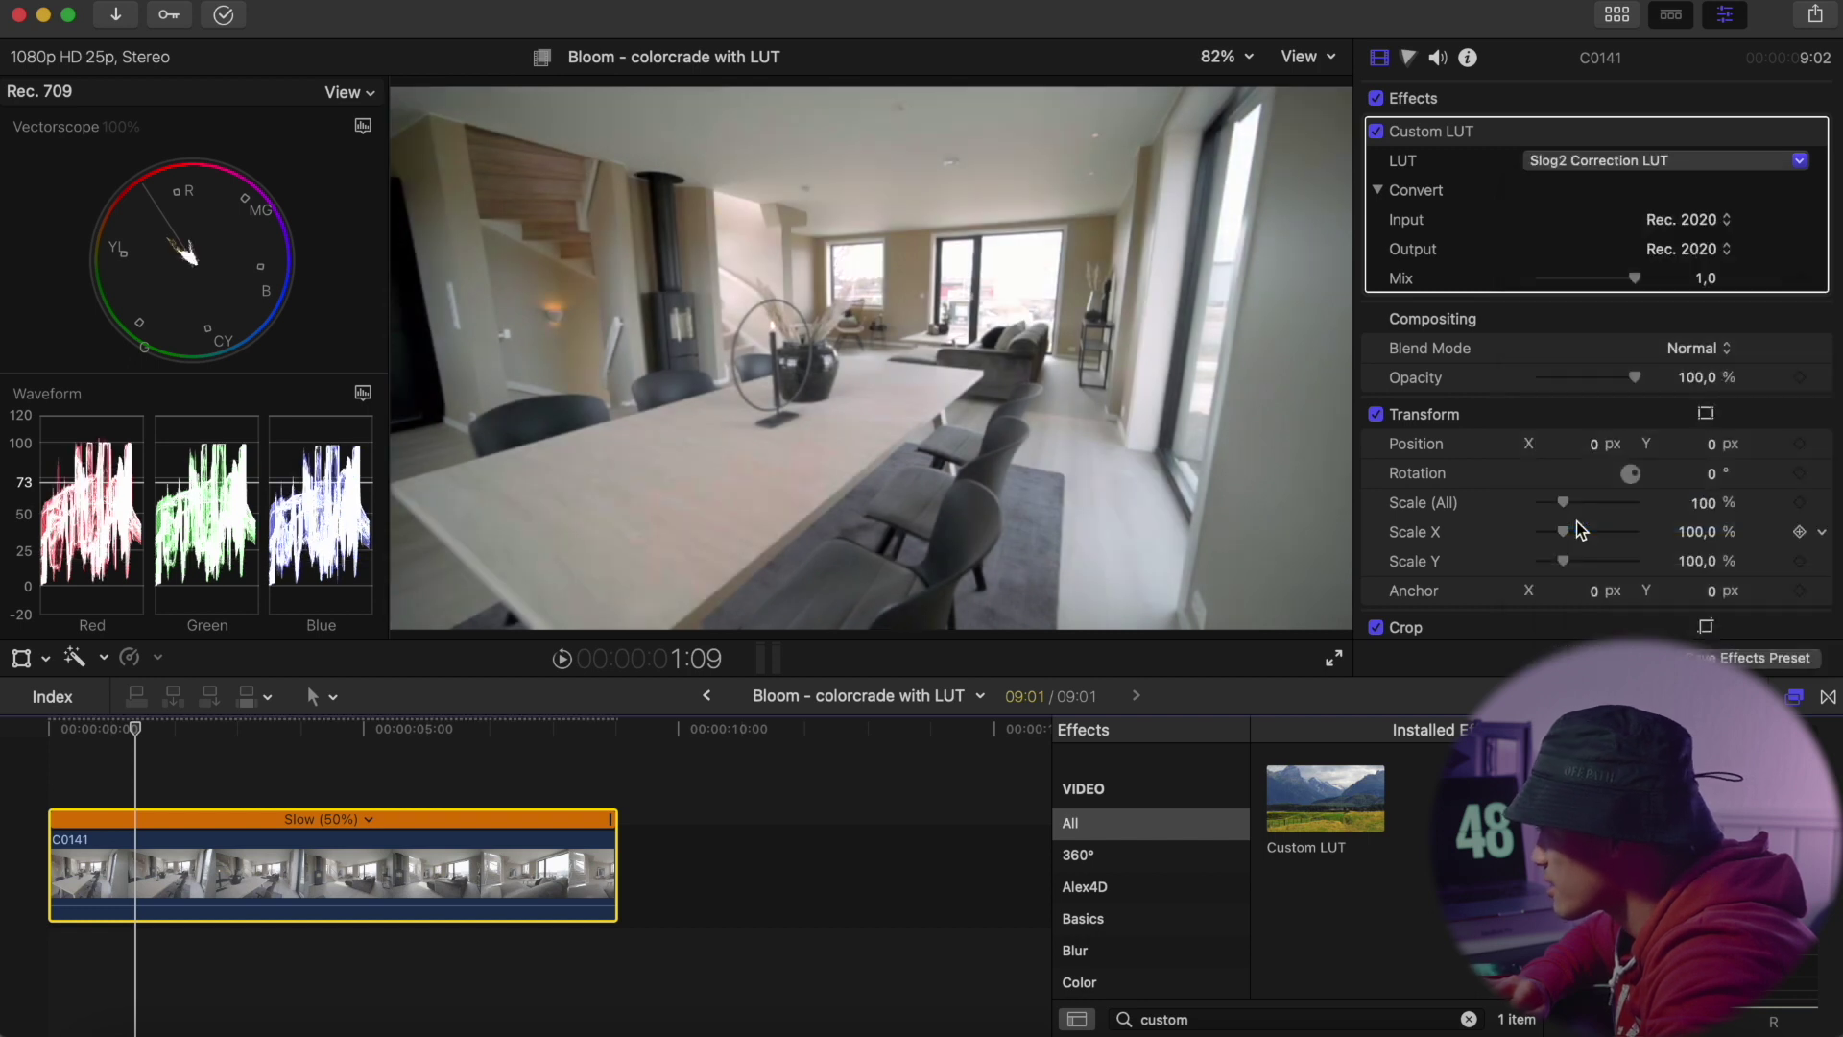
{"action": "left_click", "coordinate": [200, 870]}
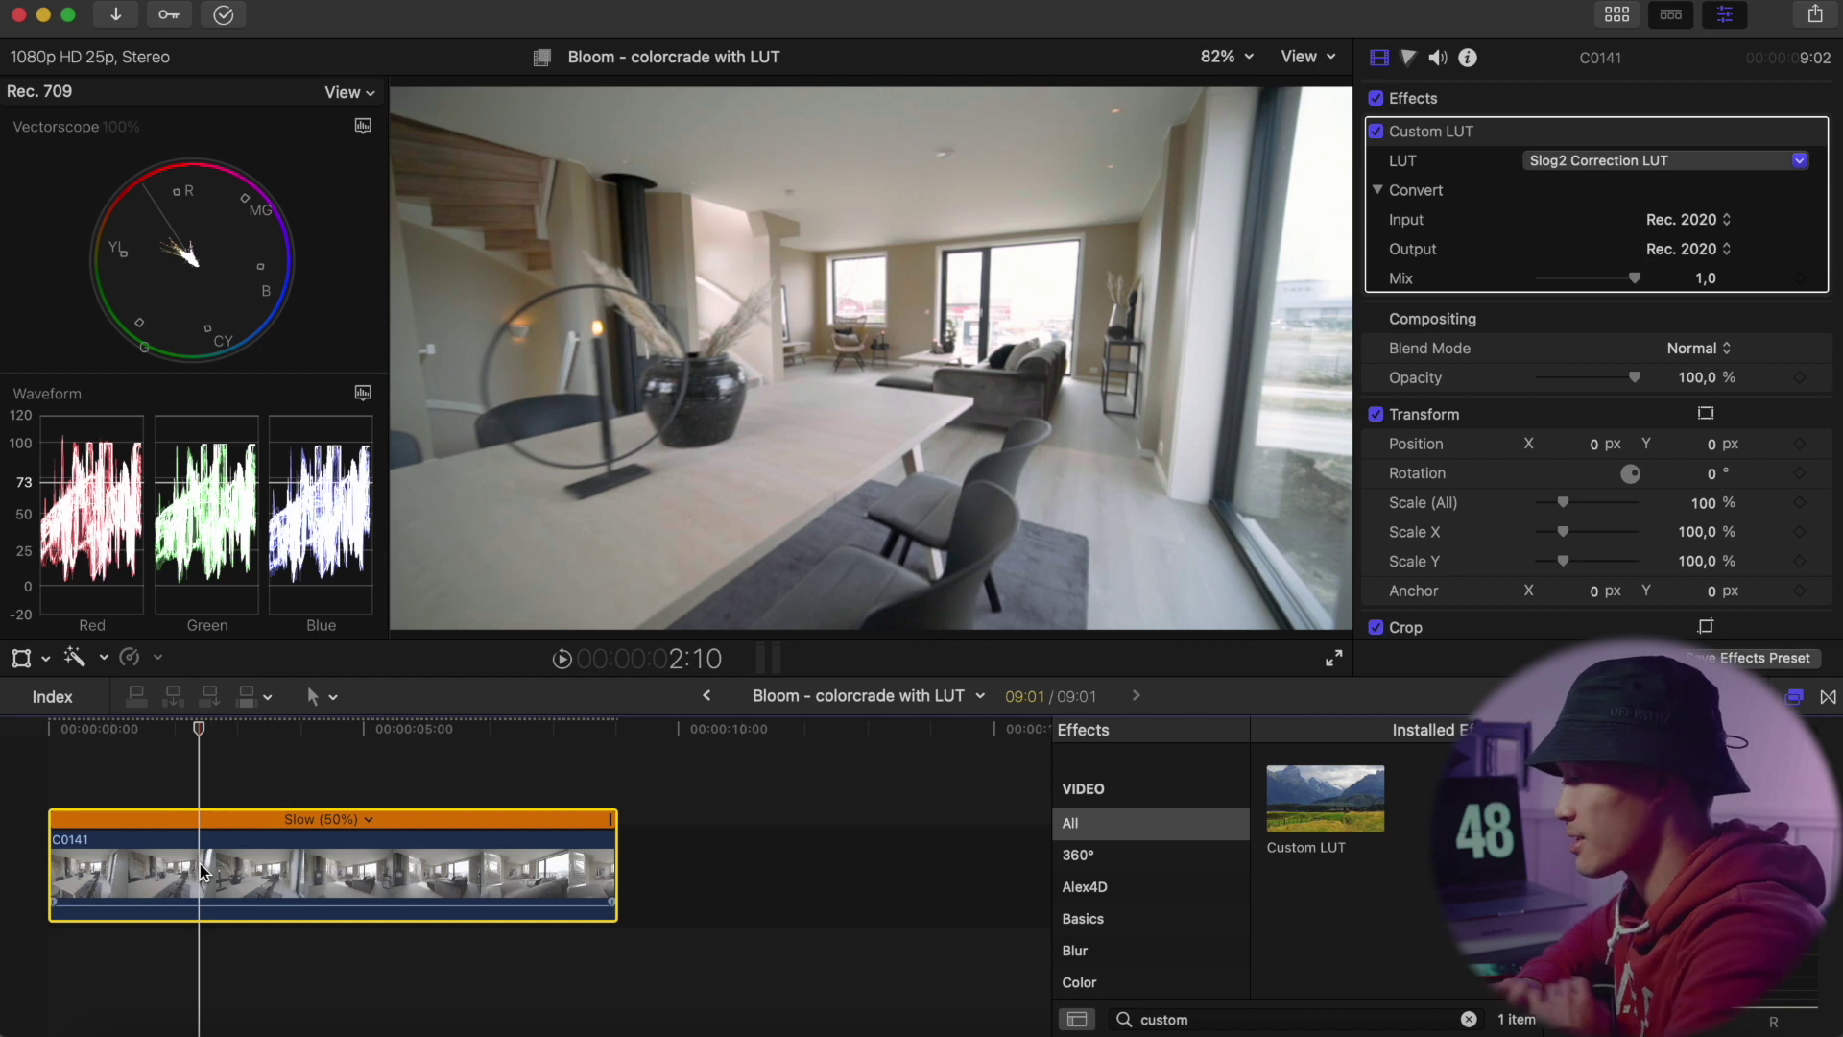
{"action": "left_click", "coordinate": [1376, 131]}
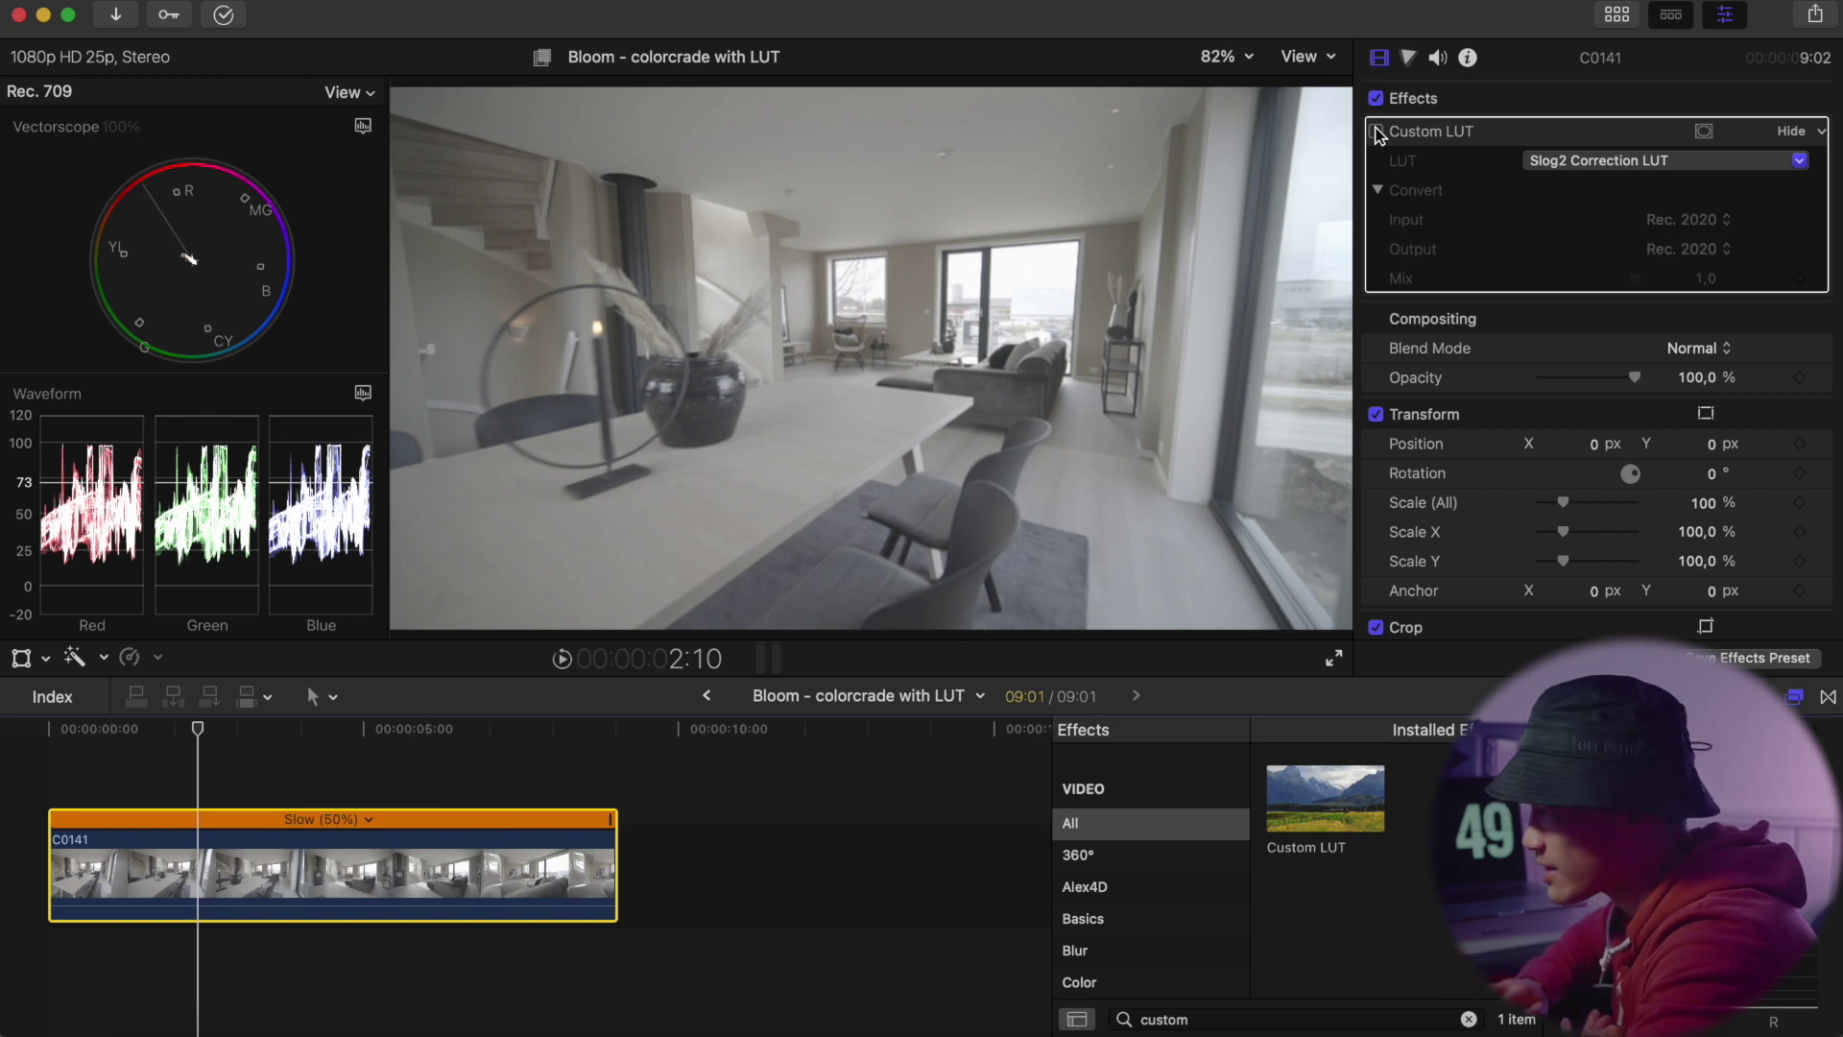
{"action": "left_click", "coordinate": [1377, 131]}
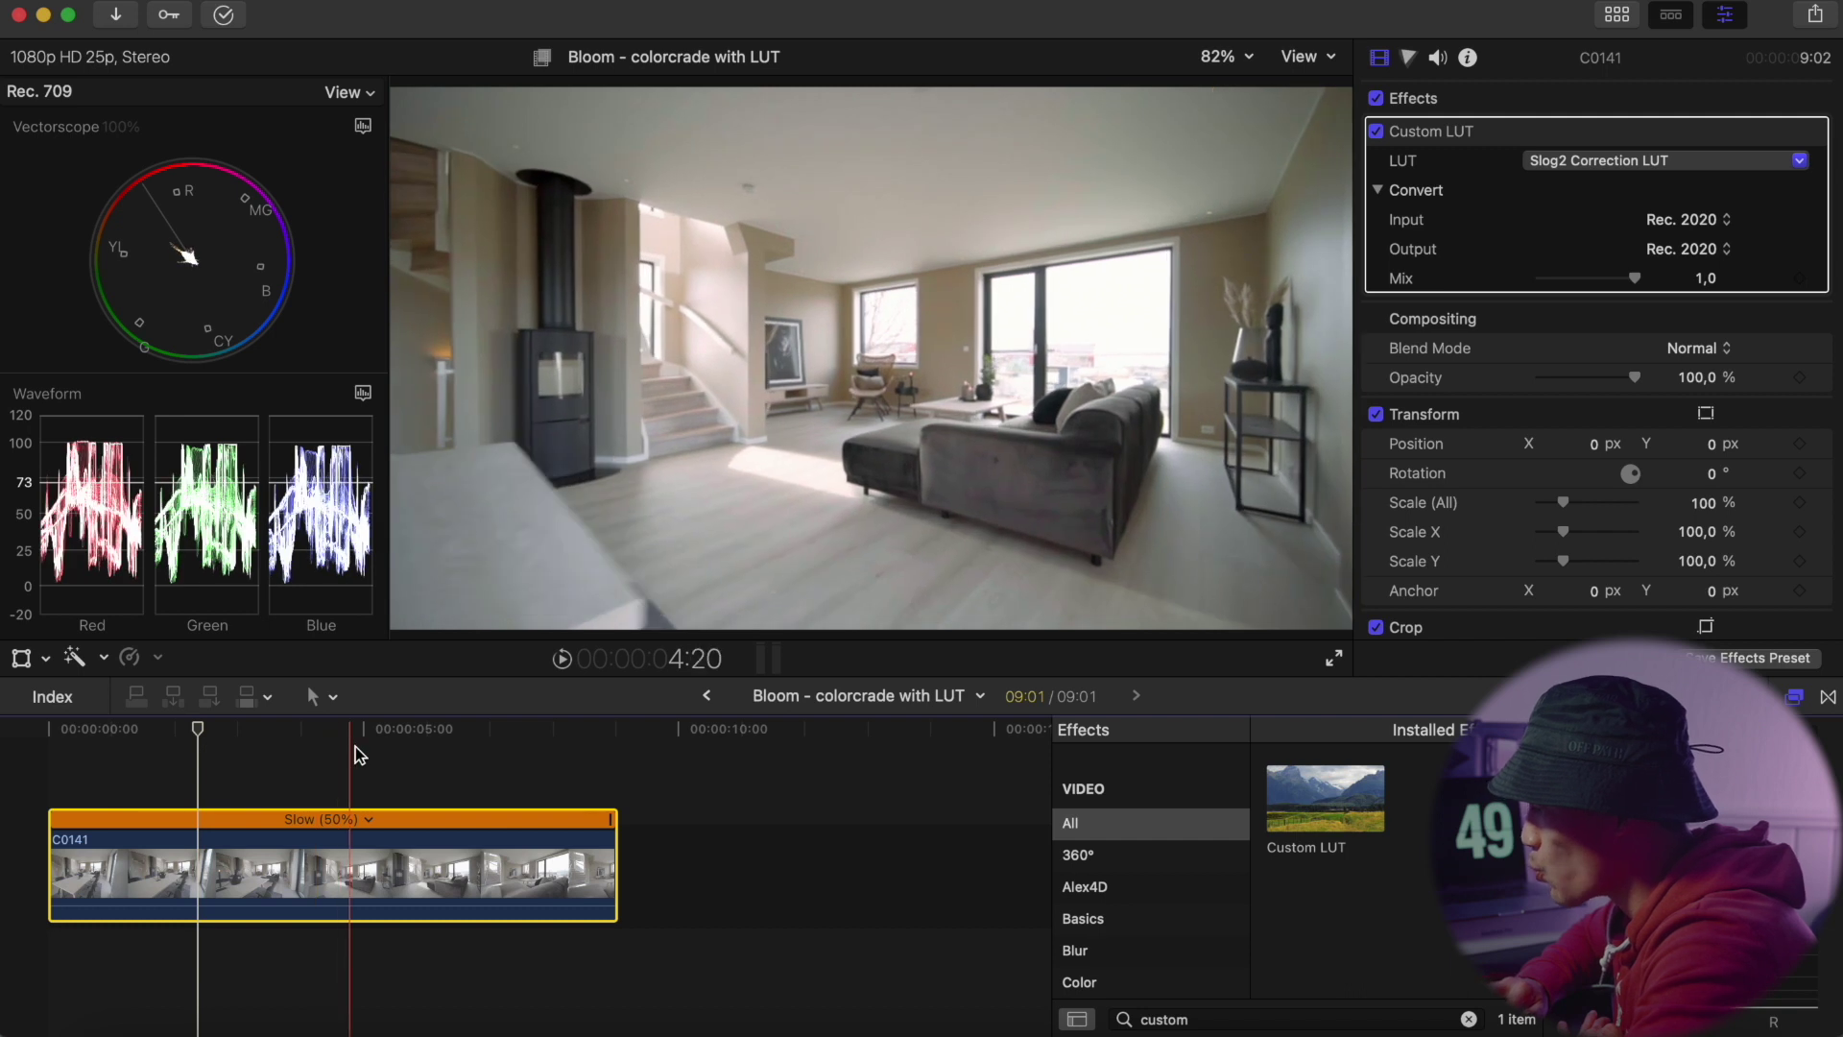
{"action": "key", "text": "space"}
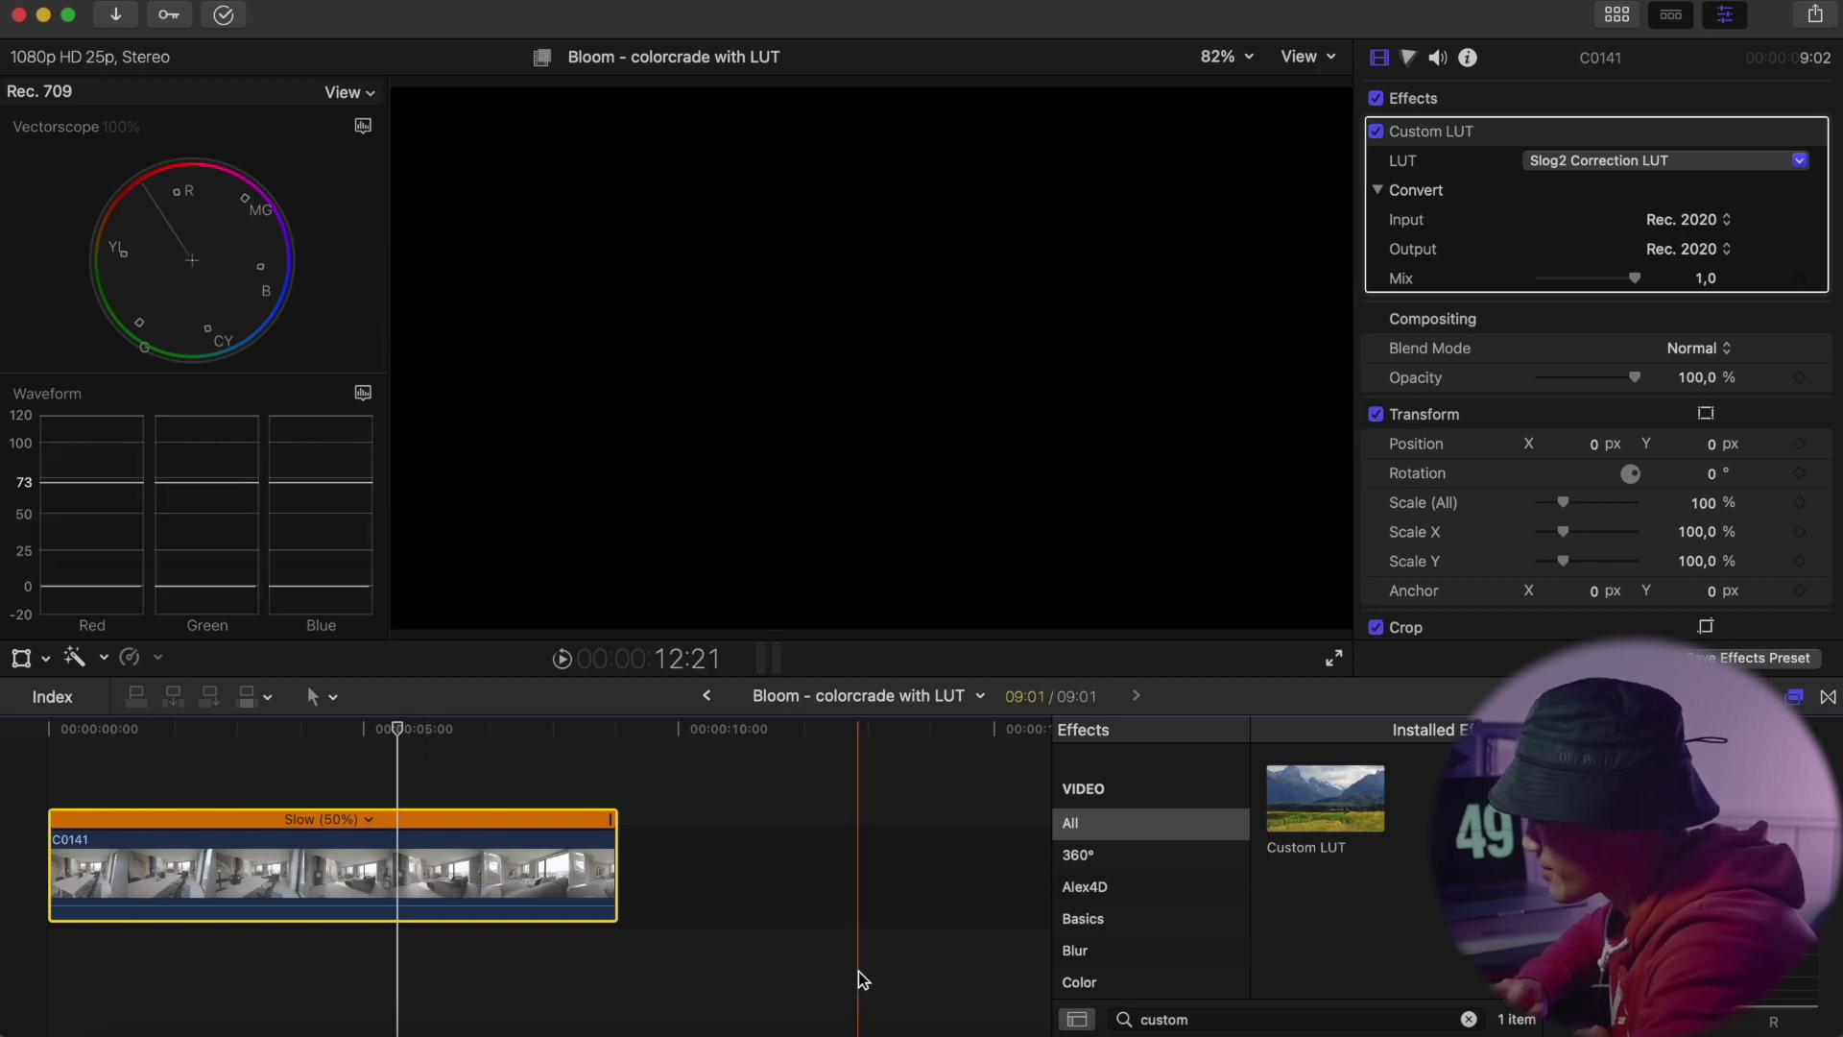
Step: Add a second Custom LUT effect to clip C0141 and set its LUT to Huyrebel 7
{"action": "double_click", "coordinate": [1196, 1023]}
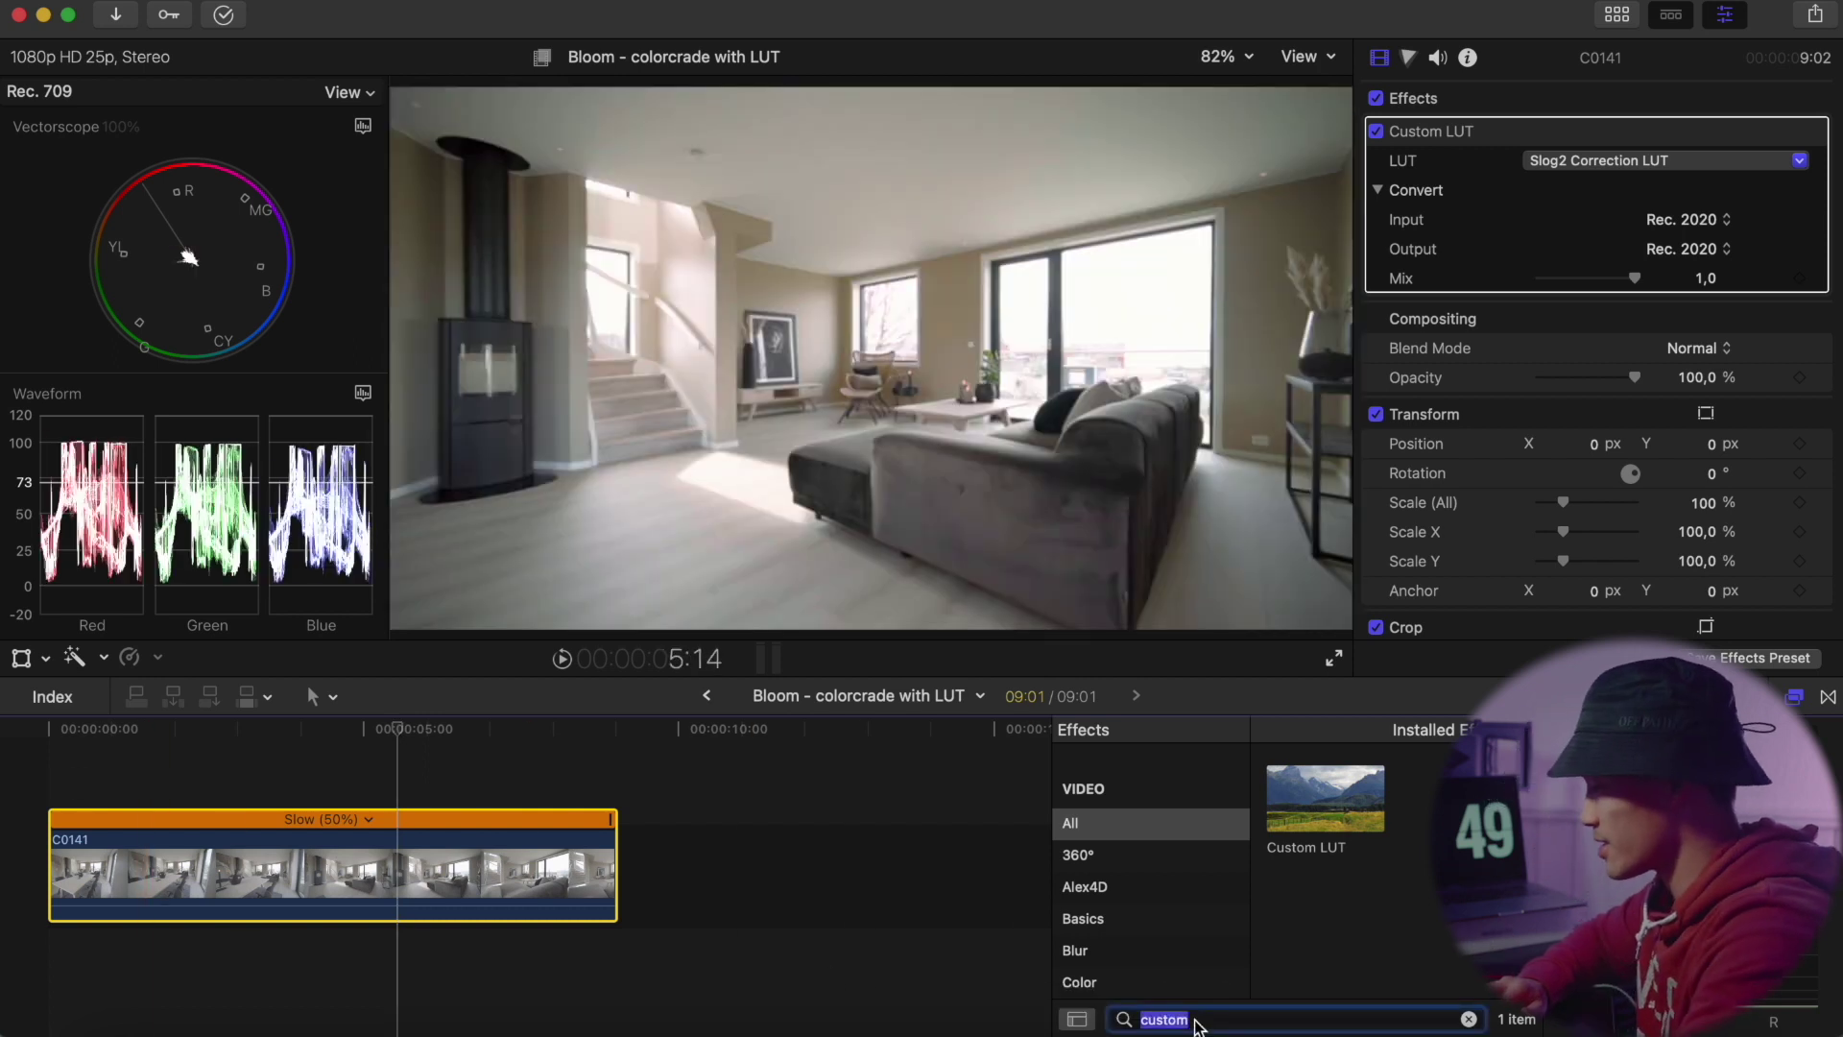
{"action": "left_click_drag", "start_coordinate": [1298, 840], "coordinate": [263, 846]}
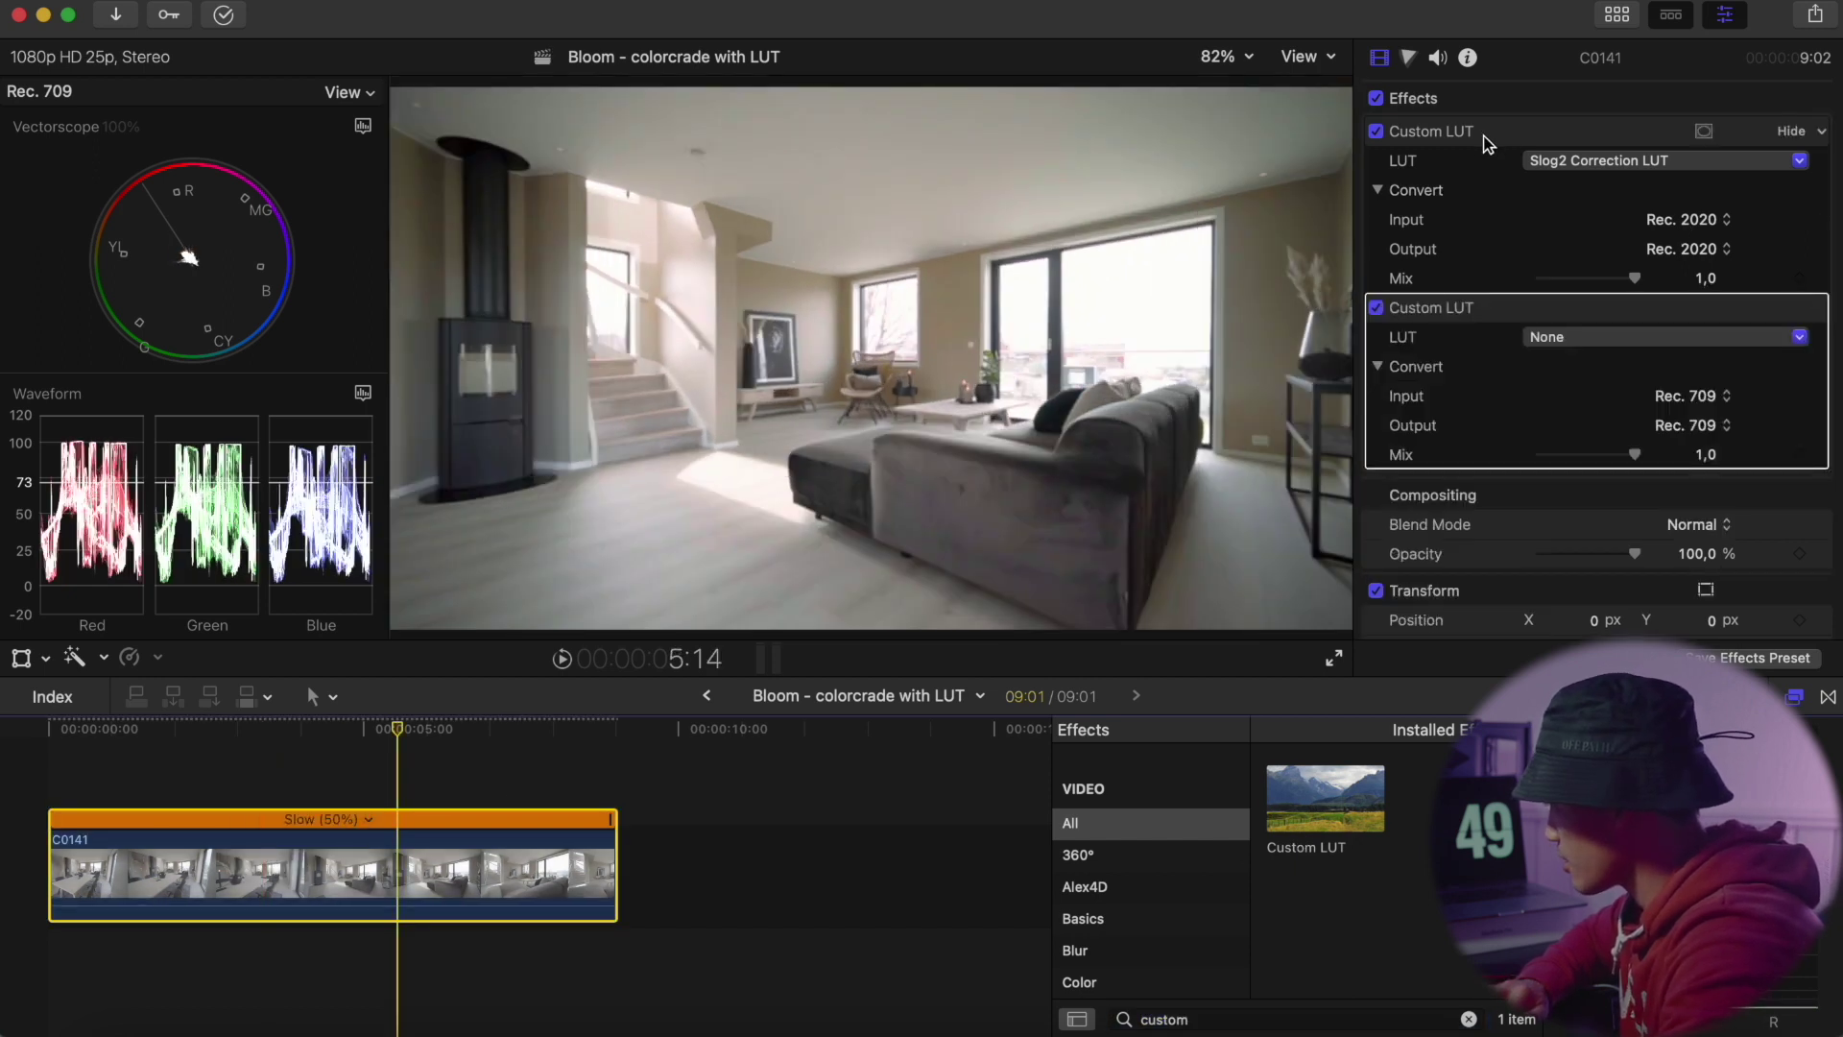
{"action": "left_click", "coordinate": [1467, 312]}
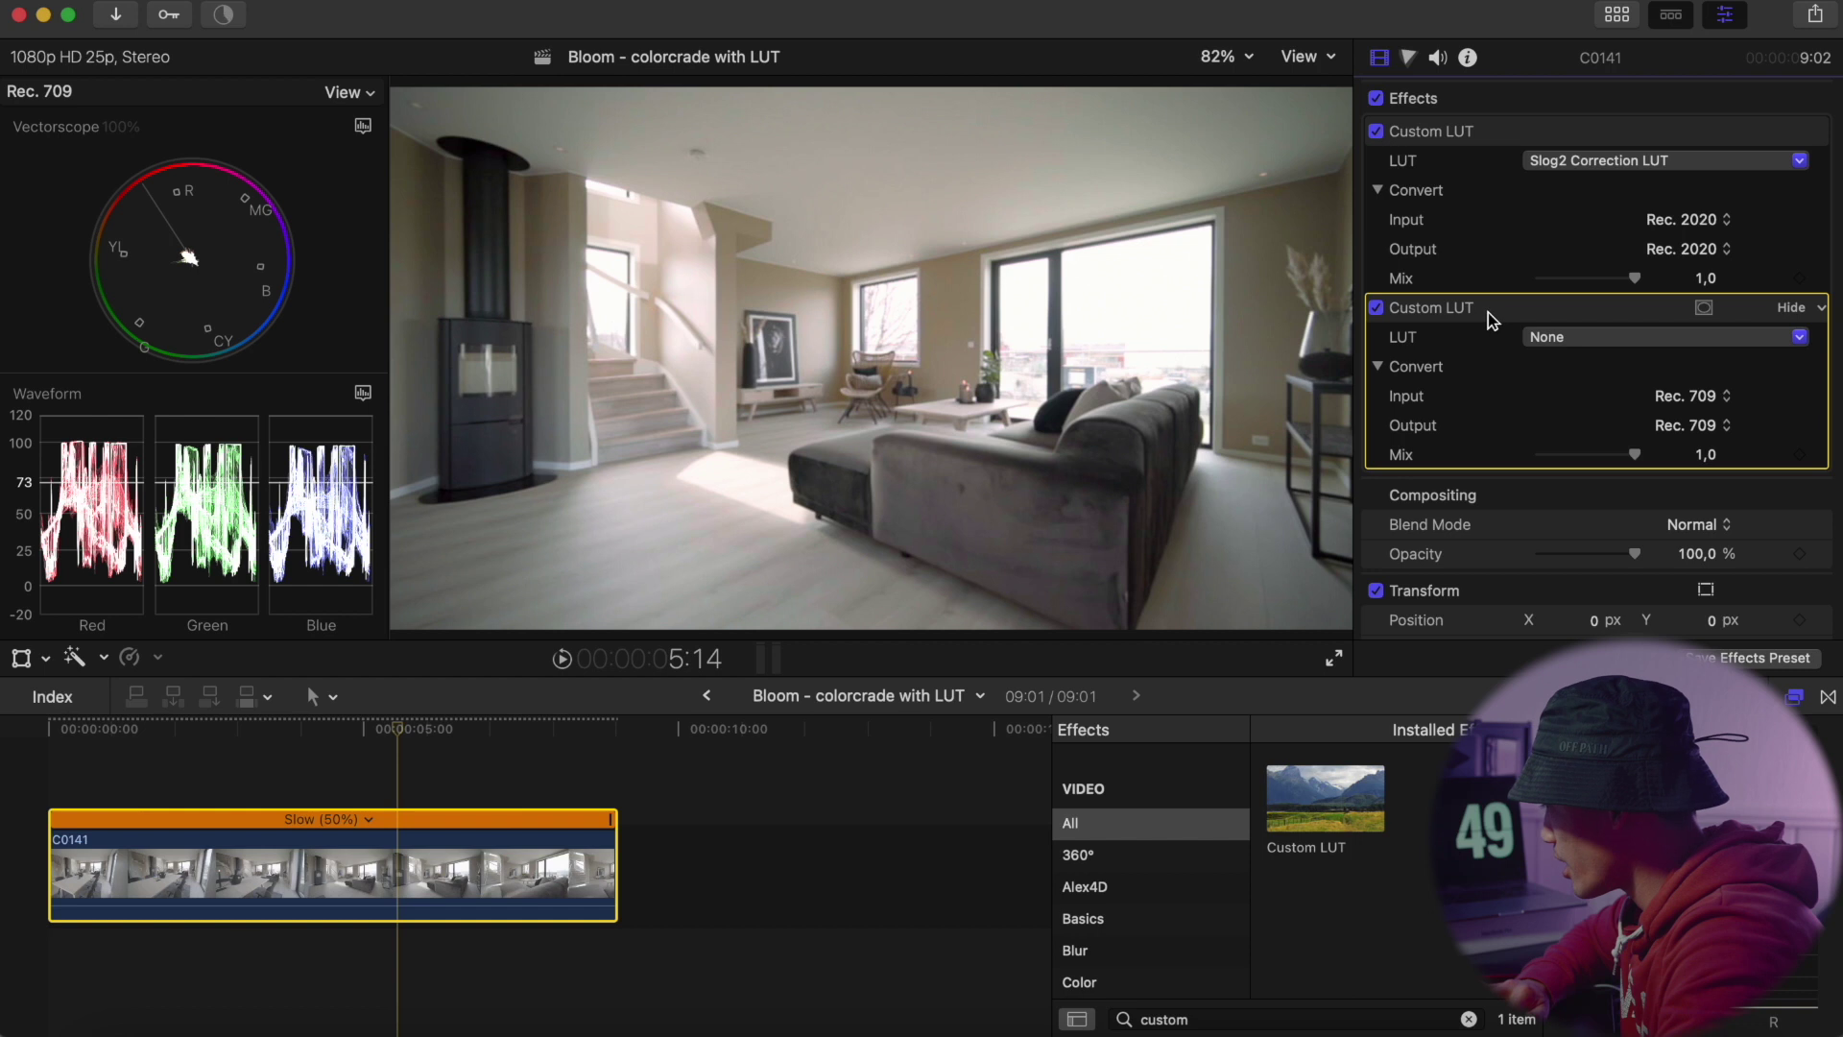
{"action": "left_click", "coordinate": [1538, 337]}
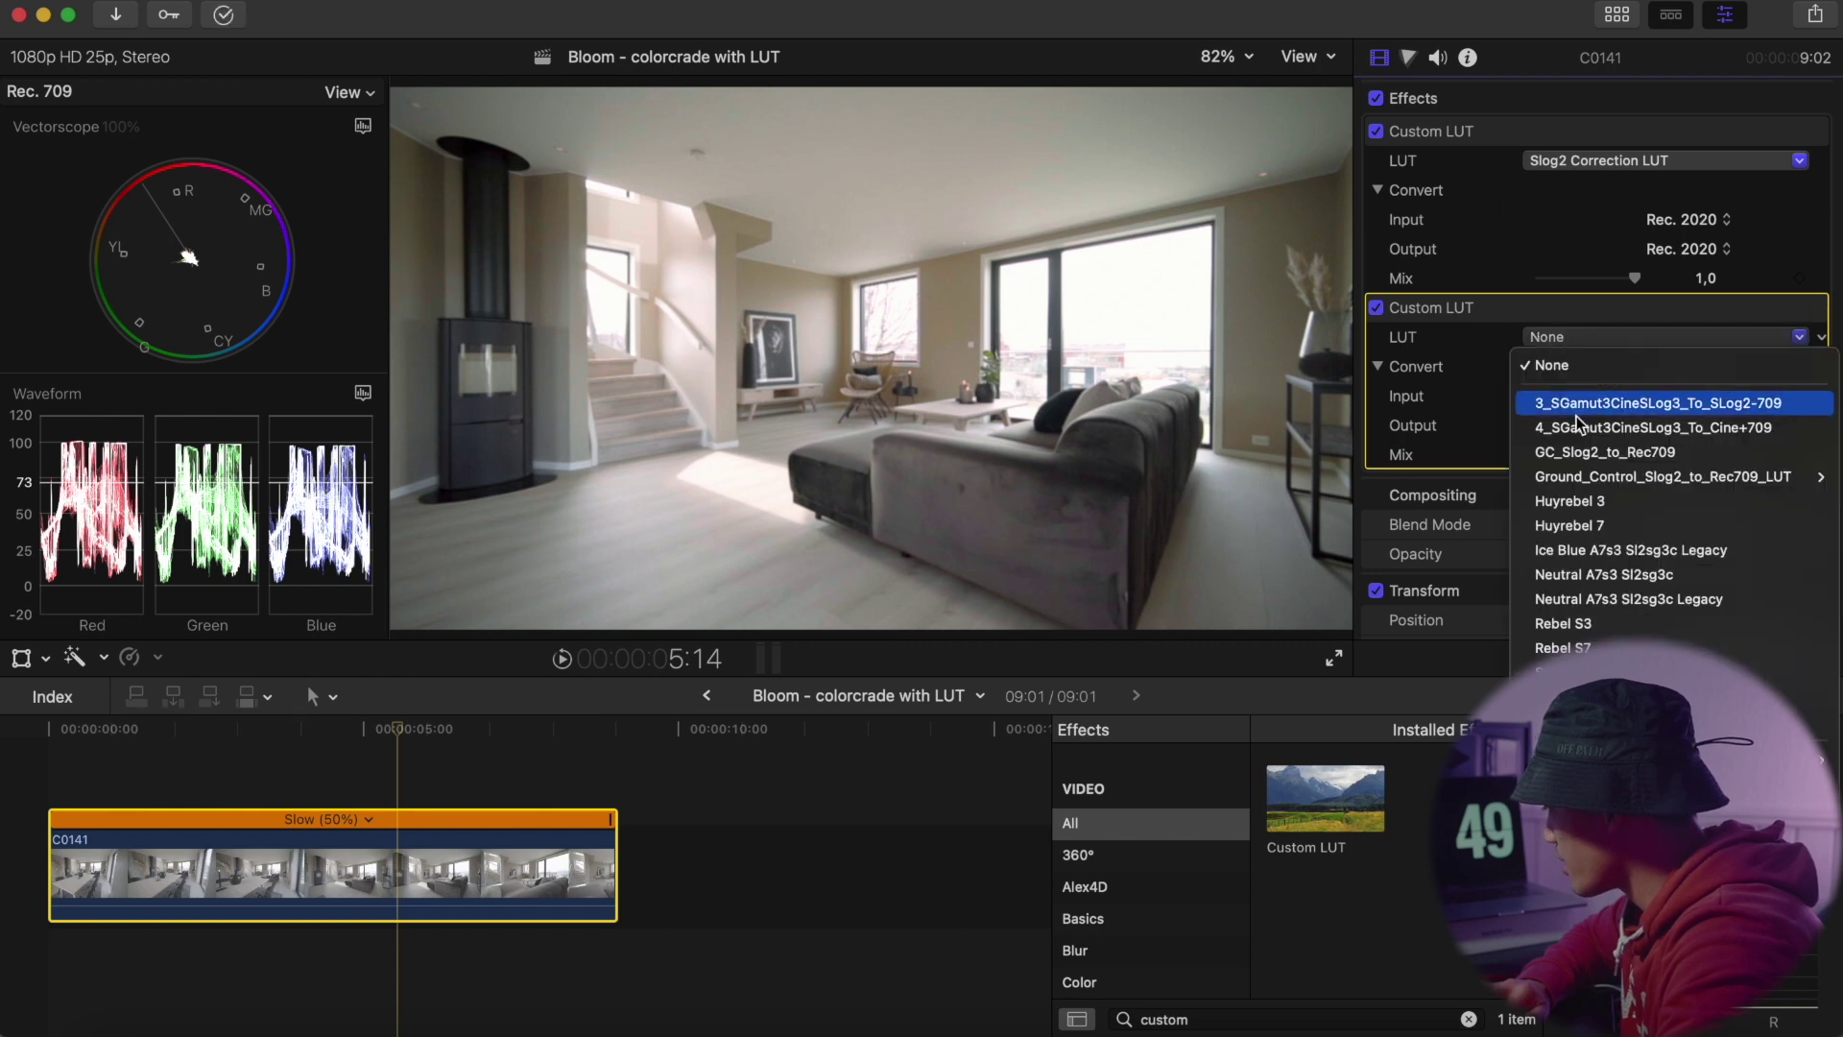
{"action": "left_click", "coordinate": [1569, 525]}
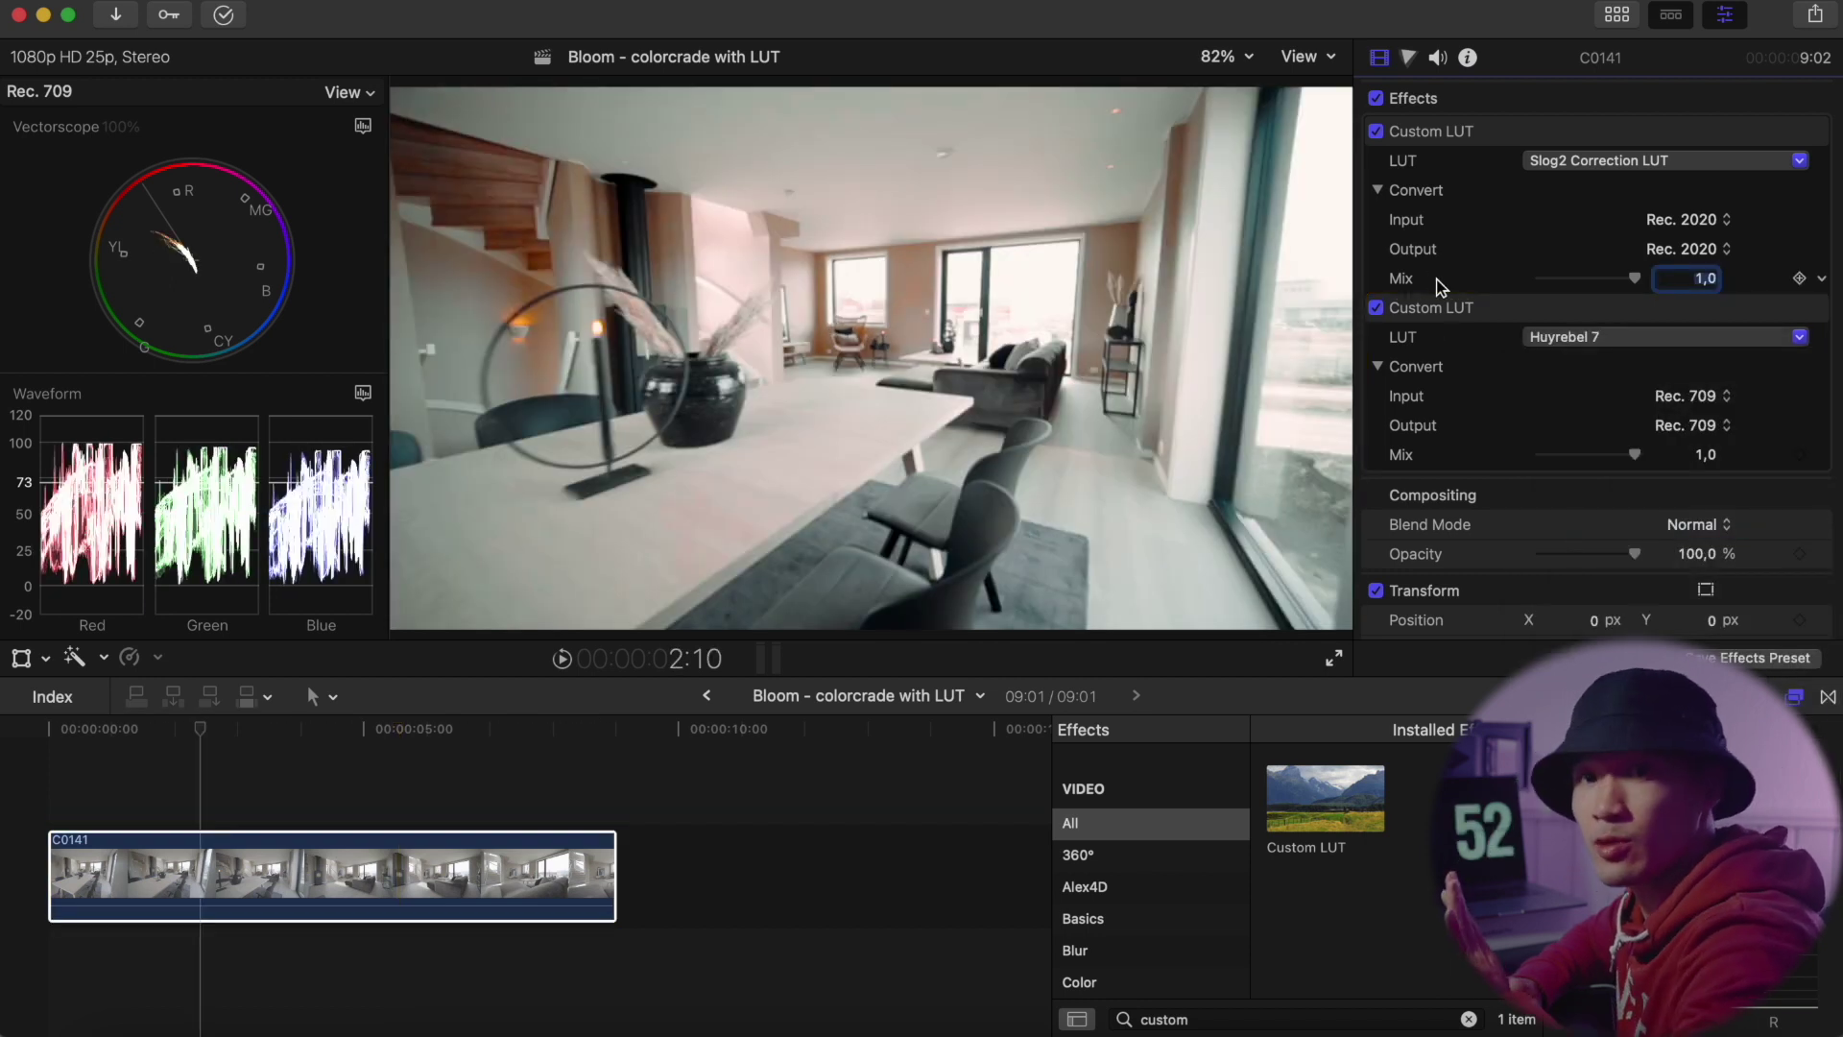
Step: Compare the footage with each of the two Custom LUT effects off and on, and play back the graded clip
{"action": "left_click", "coordinate": [1376, 307]}
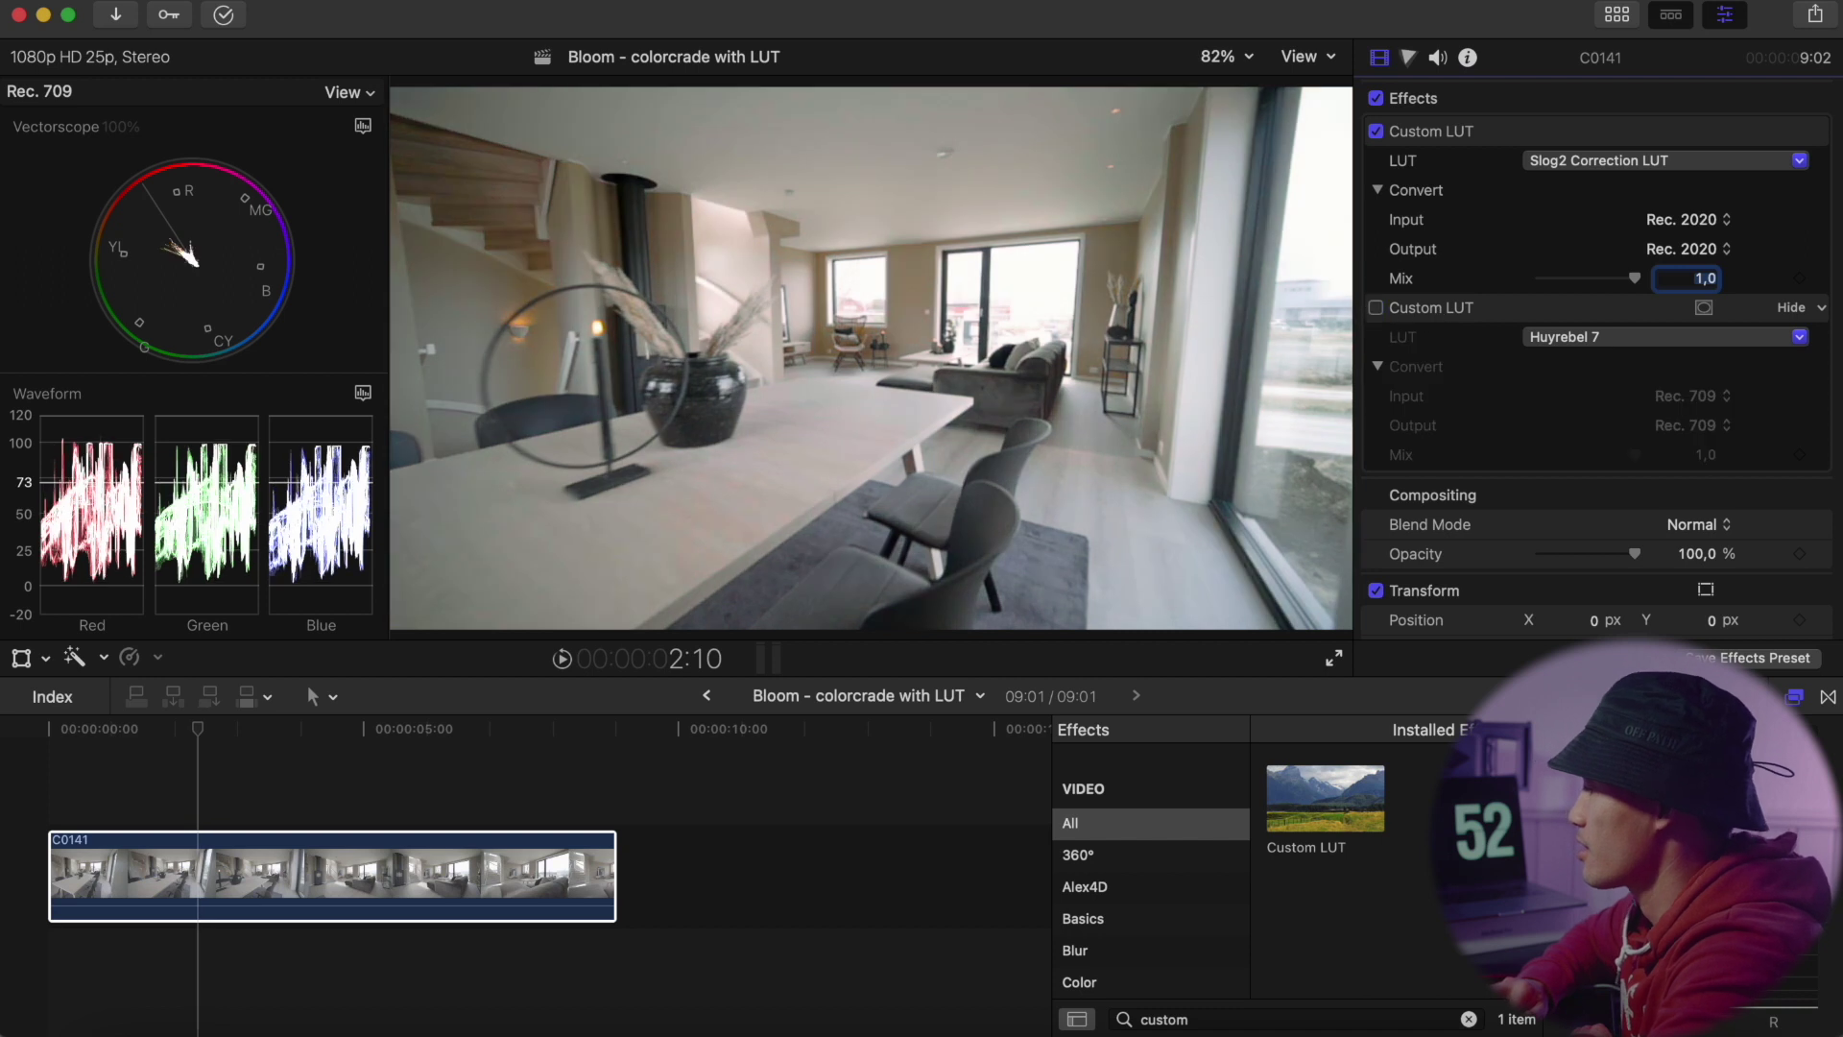
{"action": "left_click", "coordinate": [1376, 130]}
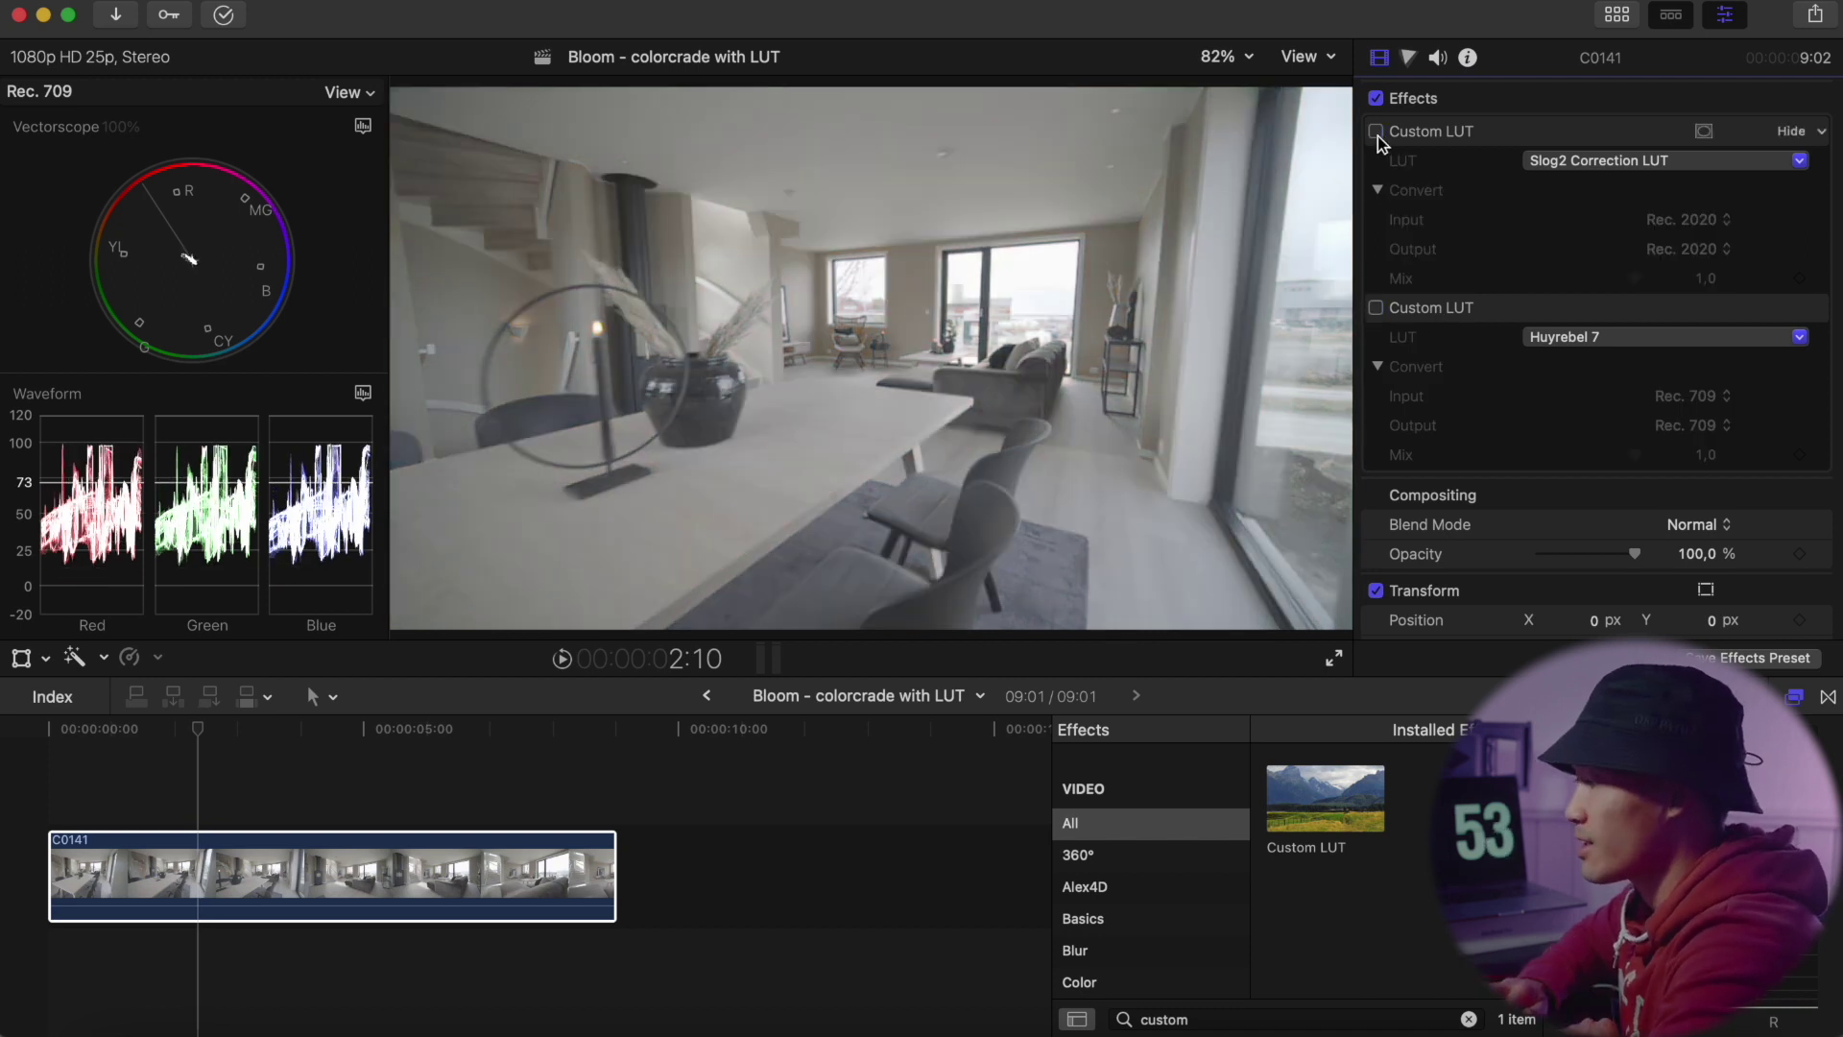
{"action": "left_click", "coordinate": [1376, 131]}
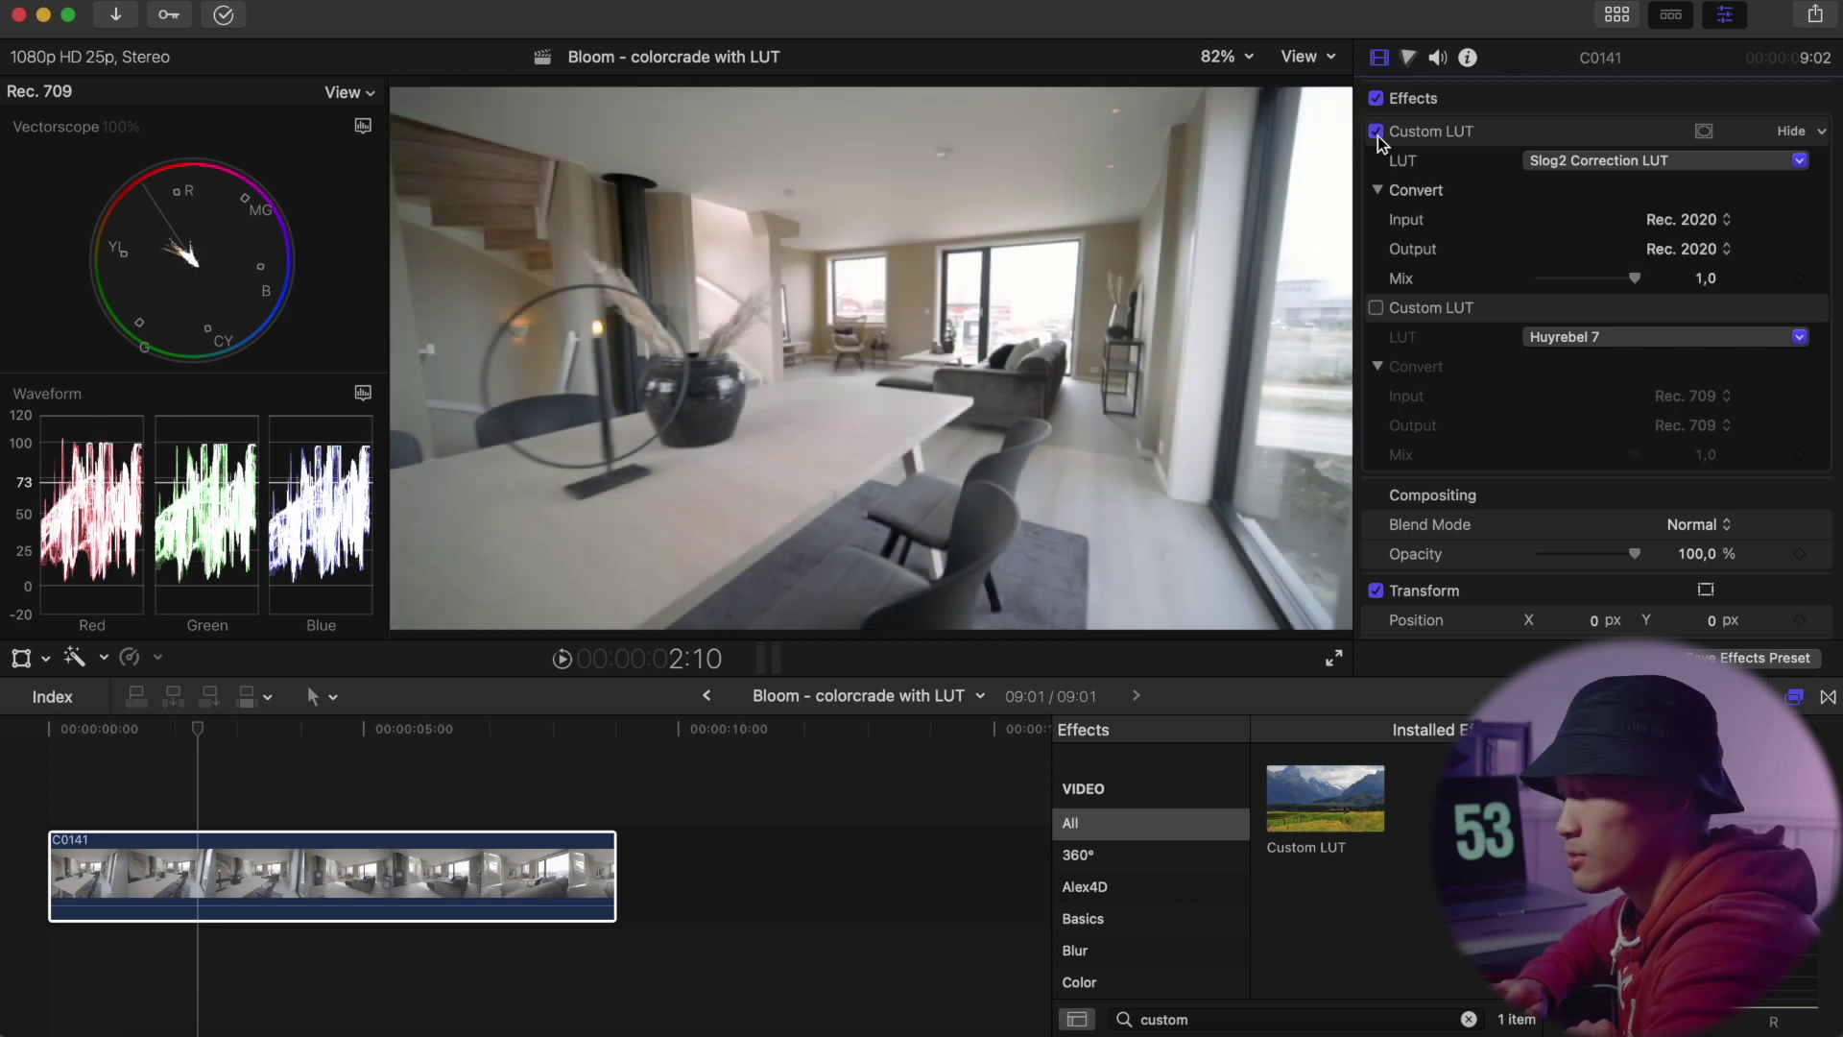
{"action": "left_click", "coordinate": [1376, 307]}
{"action": "left_click", "coordinate": [147, 845]}
{"action": "key", "text": "space"}
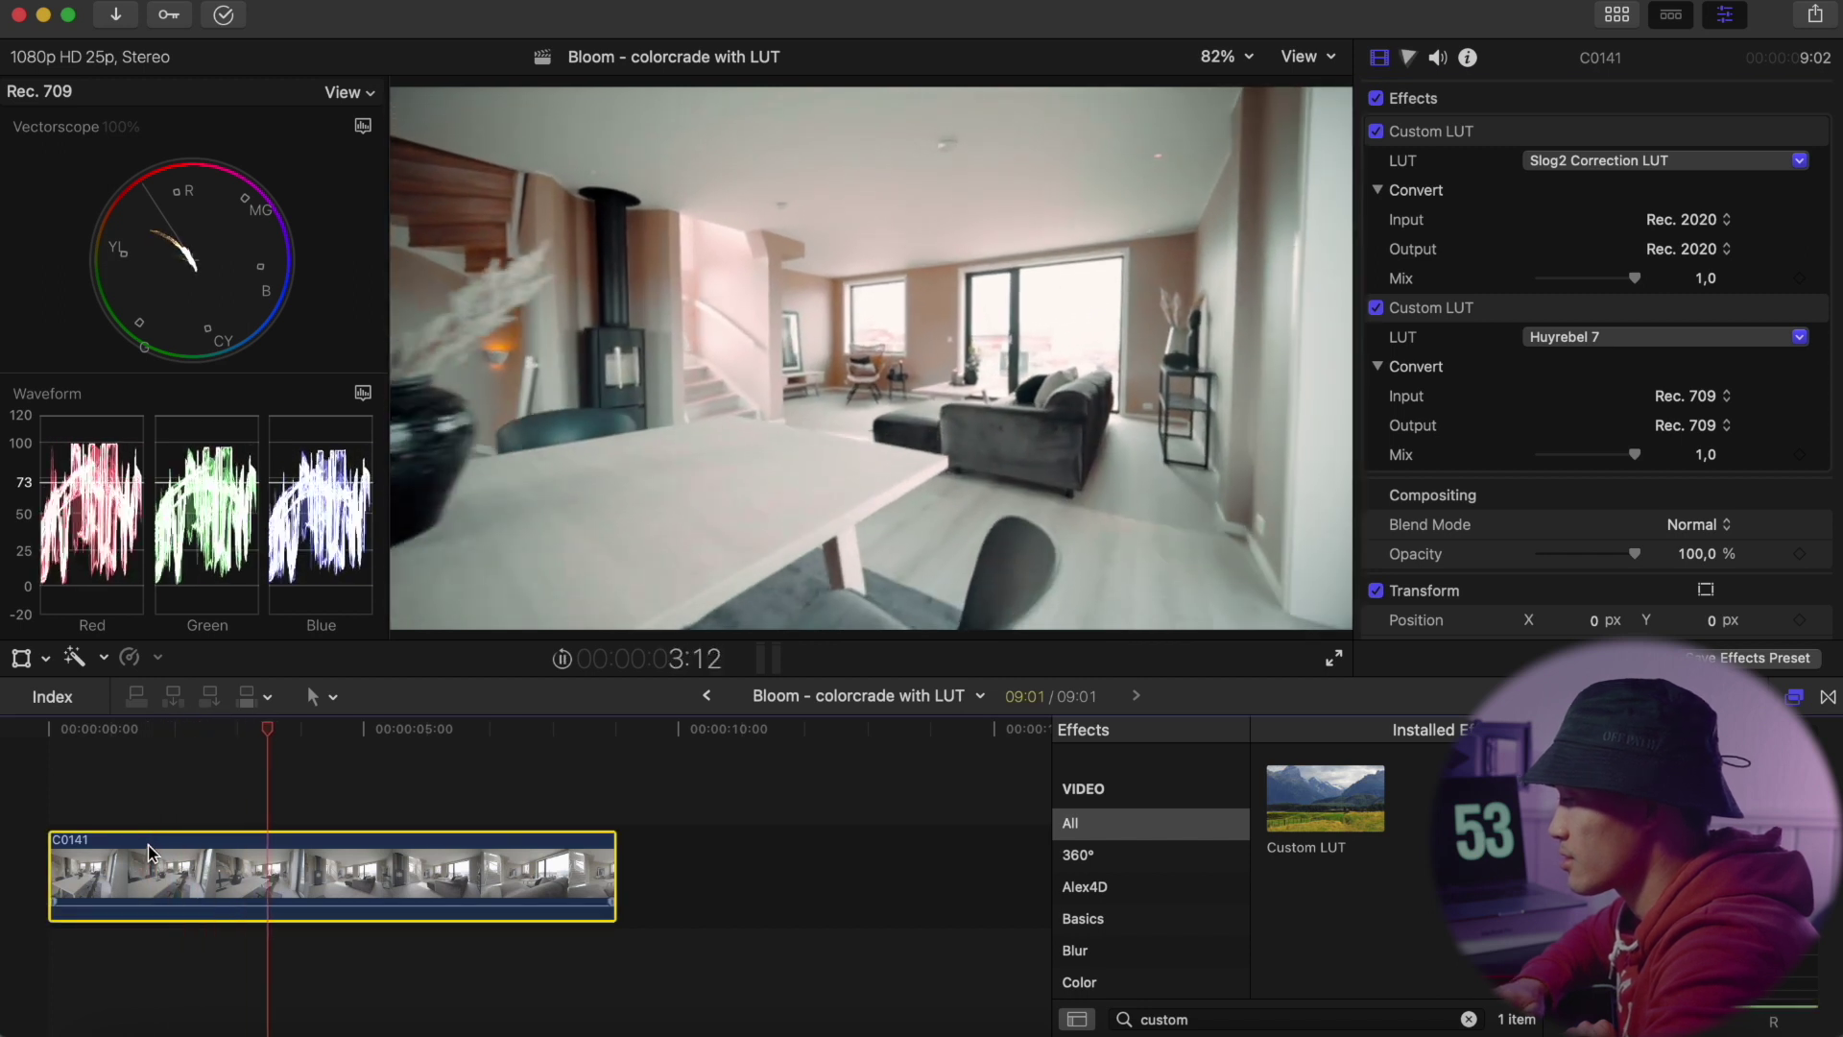
{"action": "key", "text": "space"}
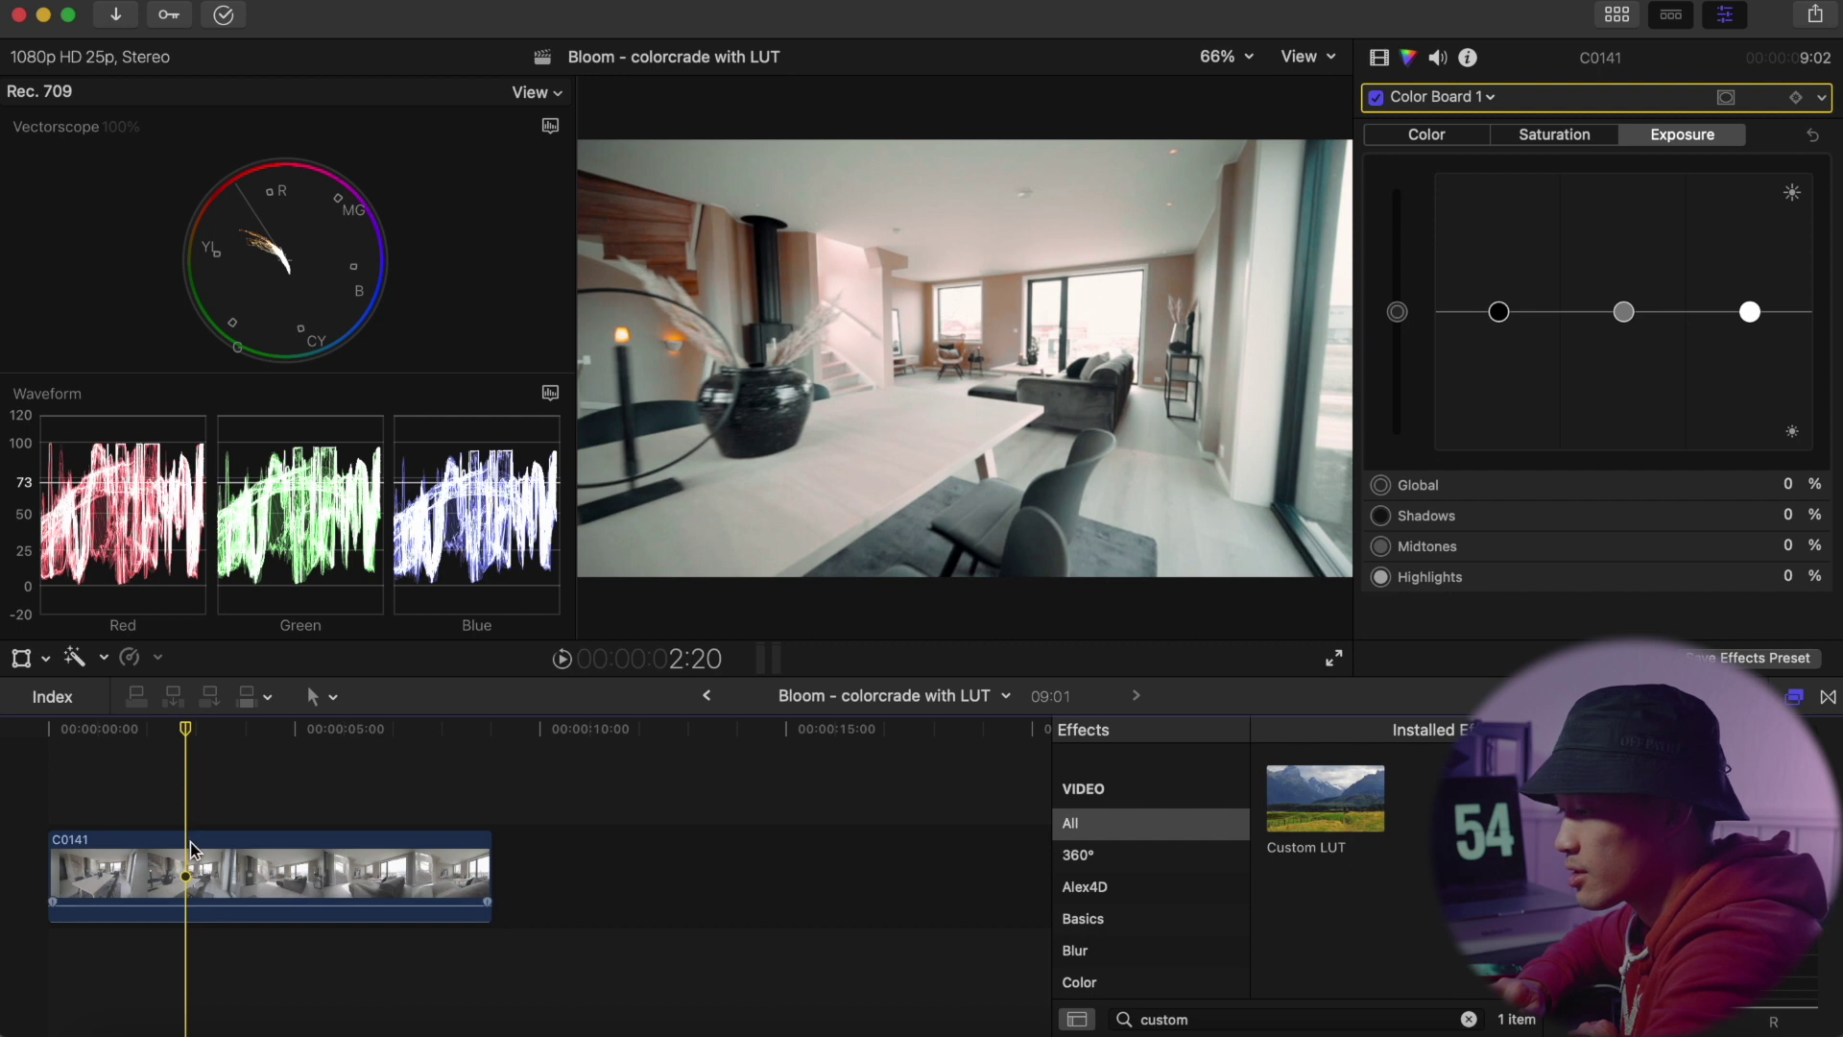
Step: Duplicate clip C0141 and stack the copy directly above the original, aligned to the start of the timeline
{"action": "left_click", "coordinate": [193, 849]}
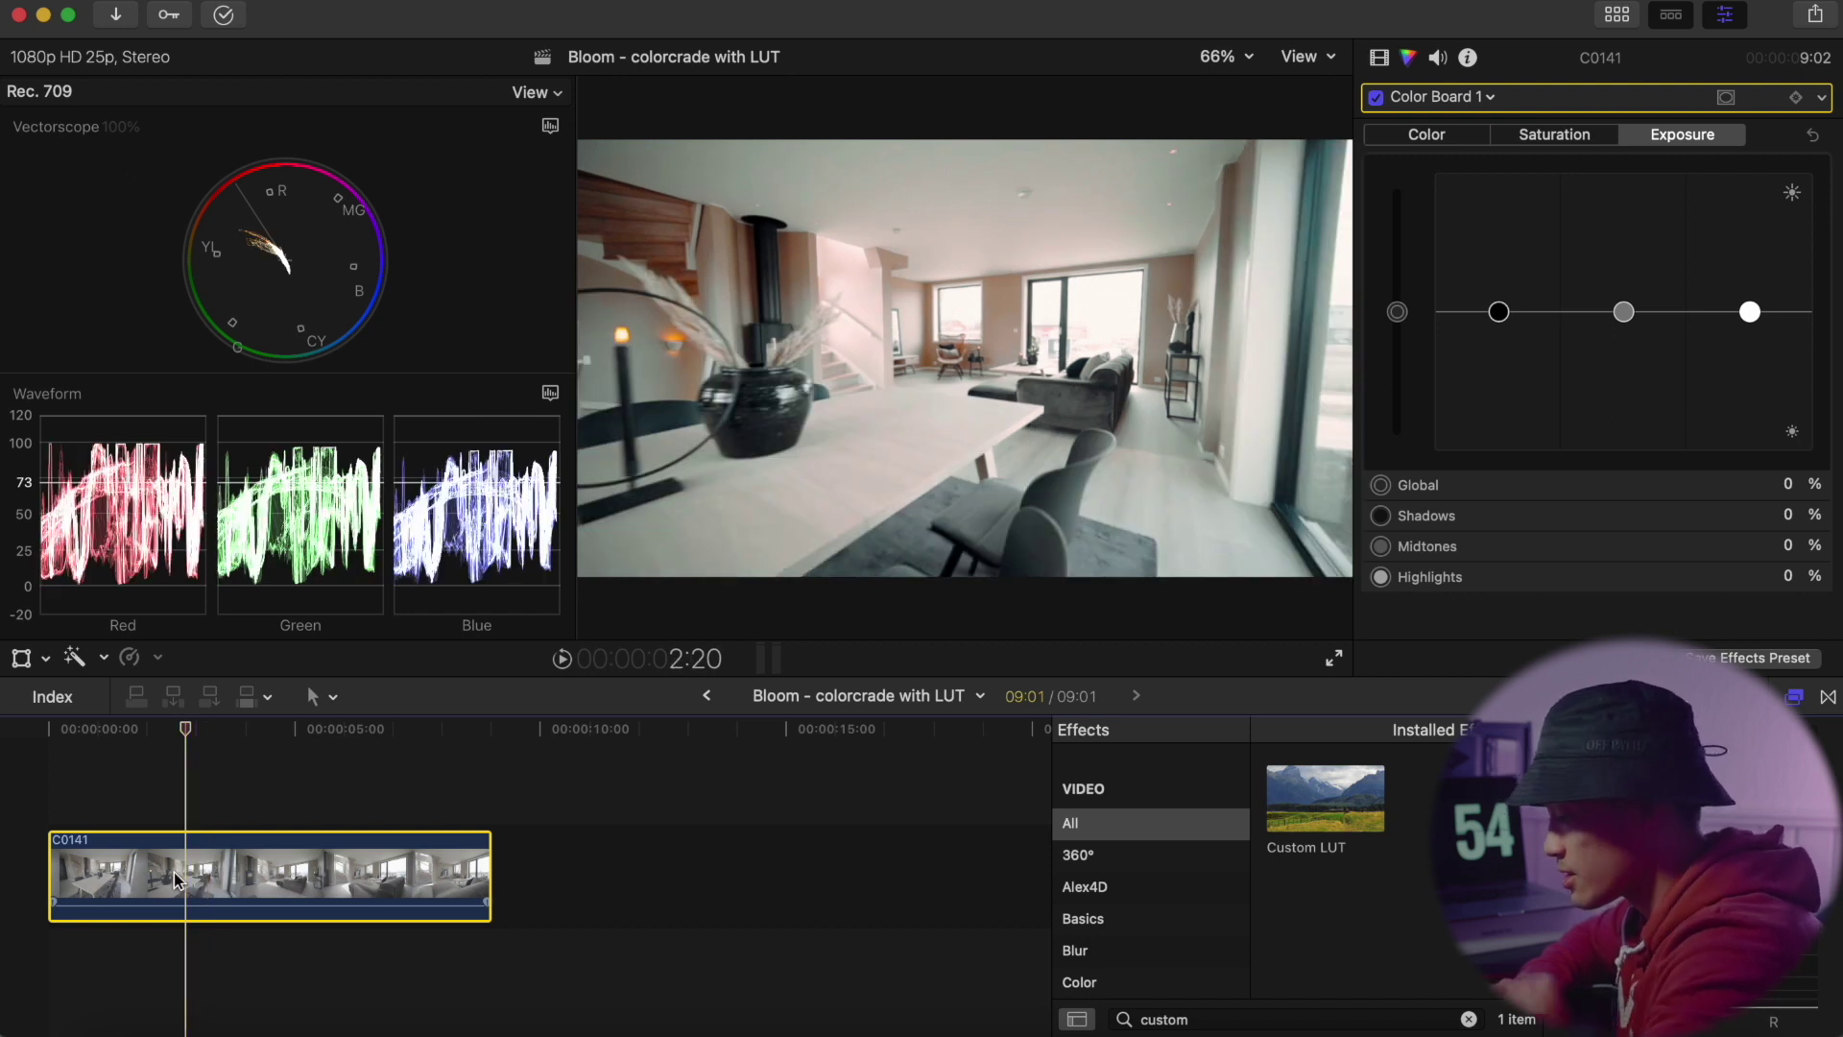
{"action": "key", "text": "super+c"}
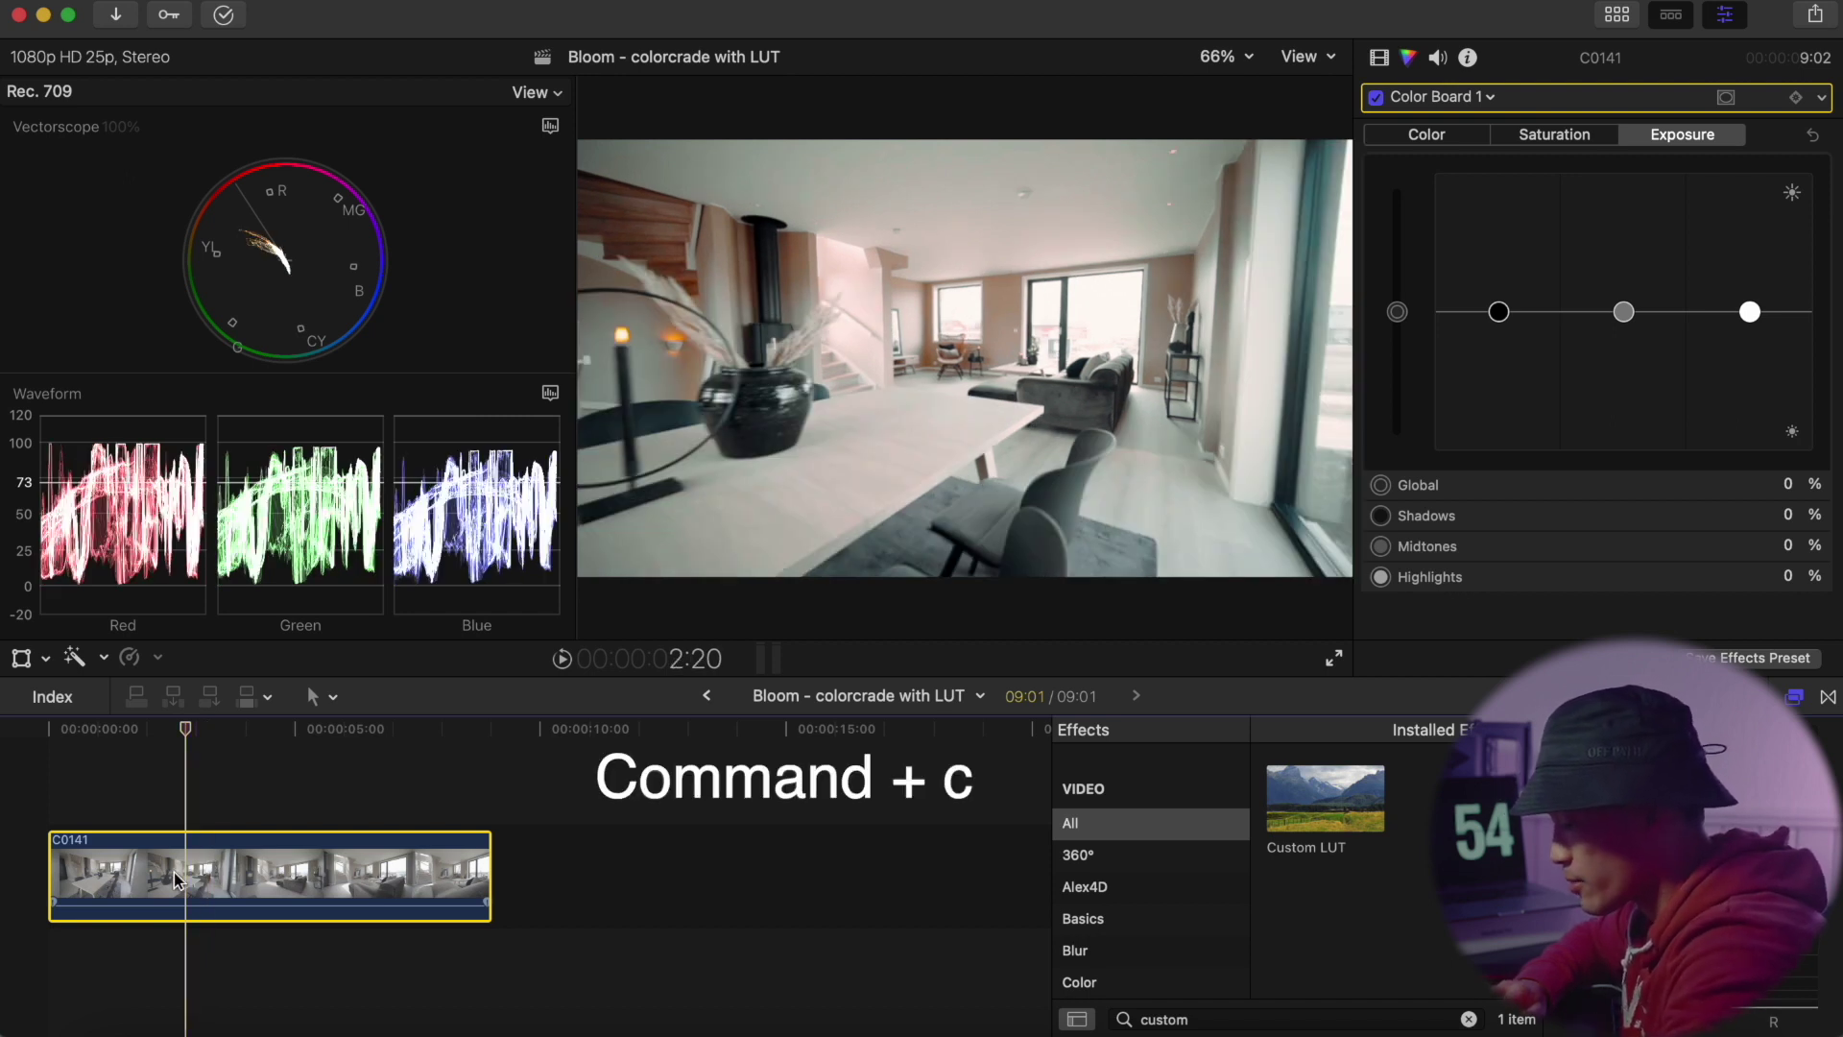
{"action": "left_click", "coordinate": [495, 816]}
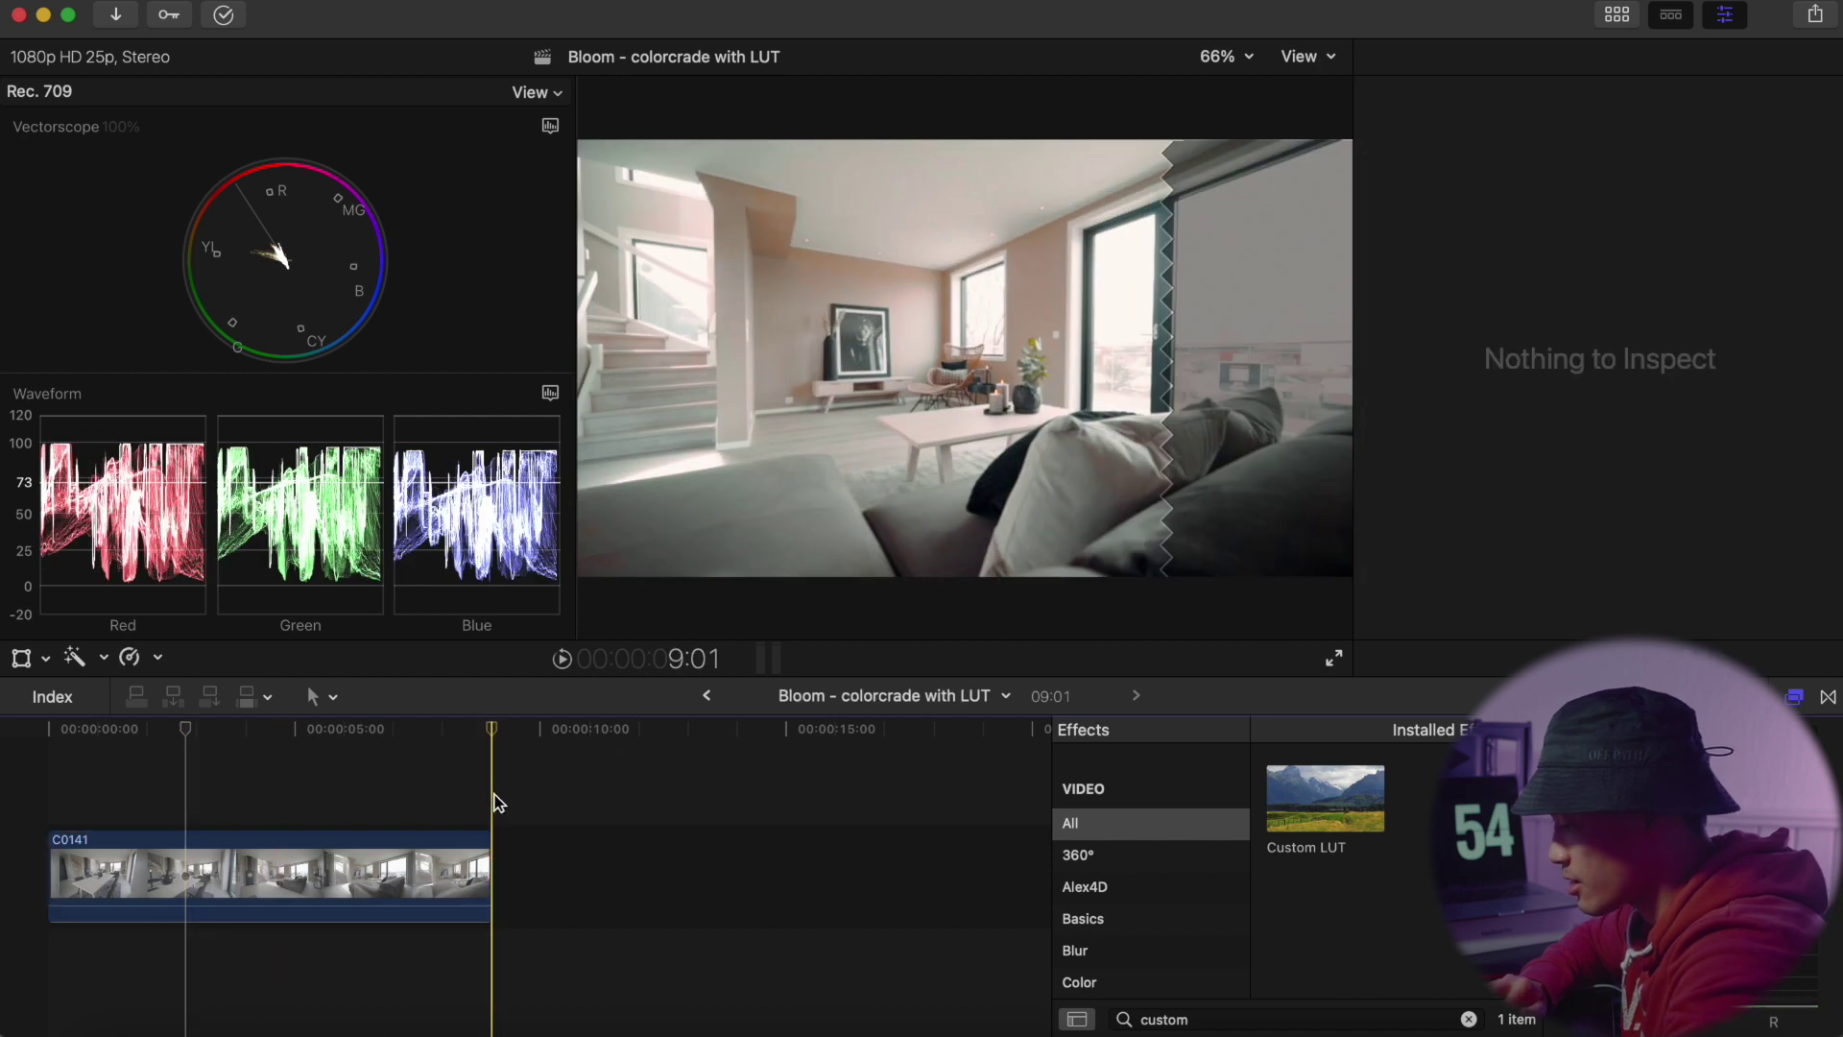
{"action": "key", "text": "super+v"}
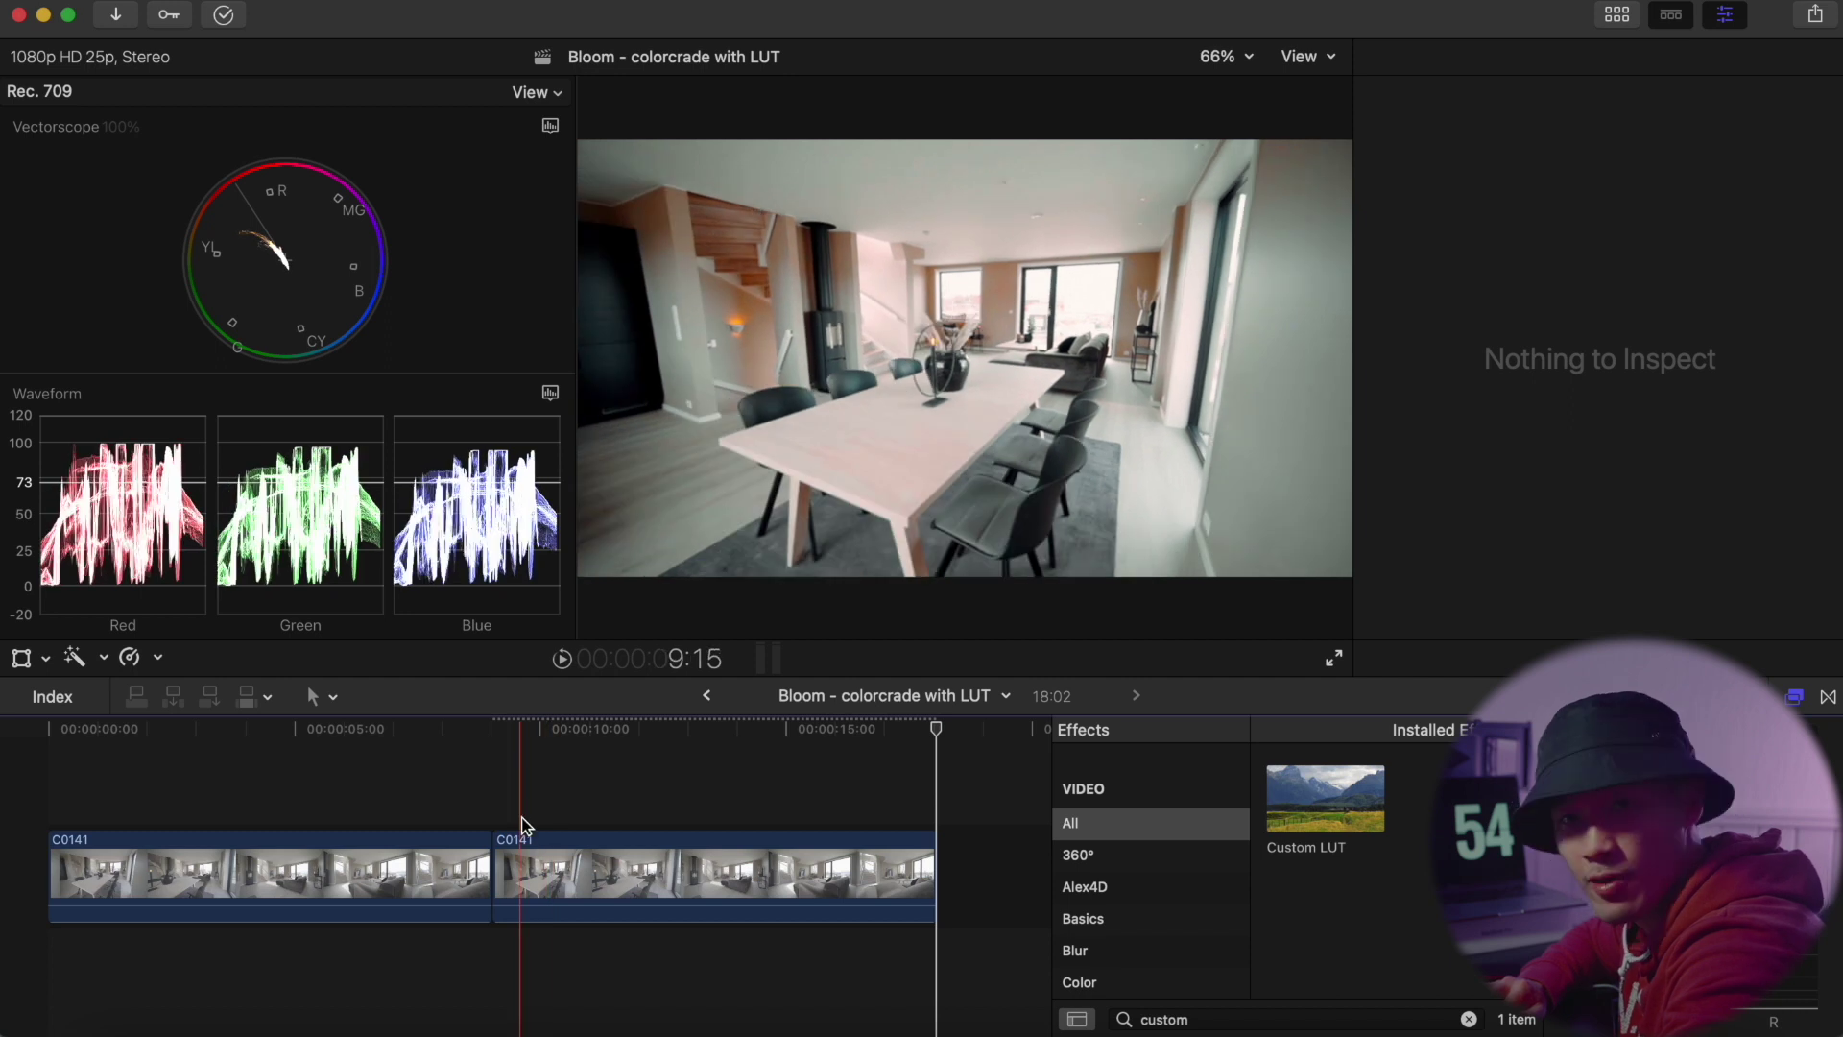
{"action": "left_click_drag", "start_coordinate": [520, 816], "coordinate": [106, 797]}
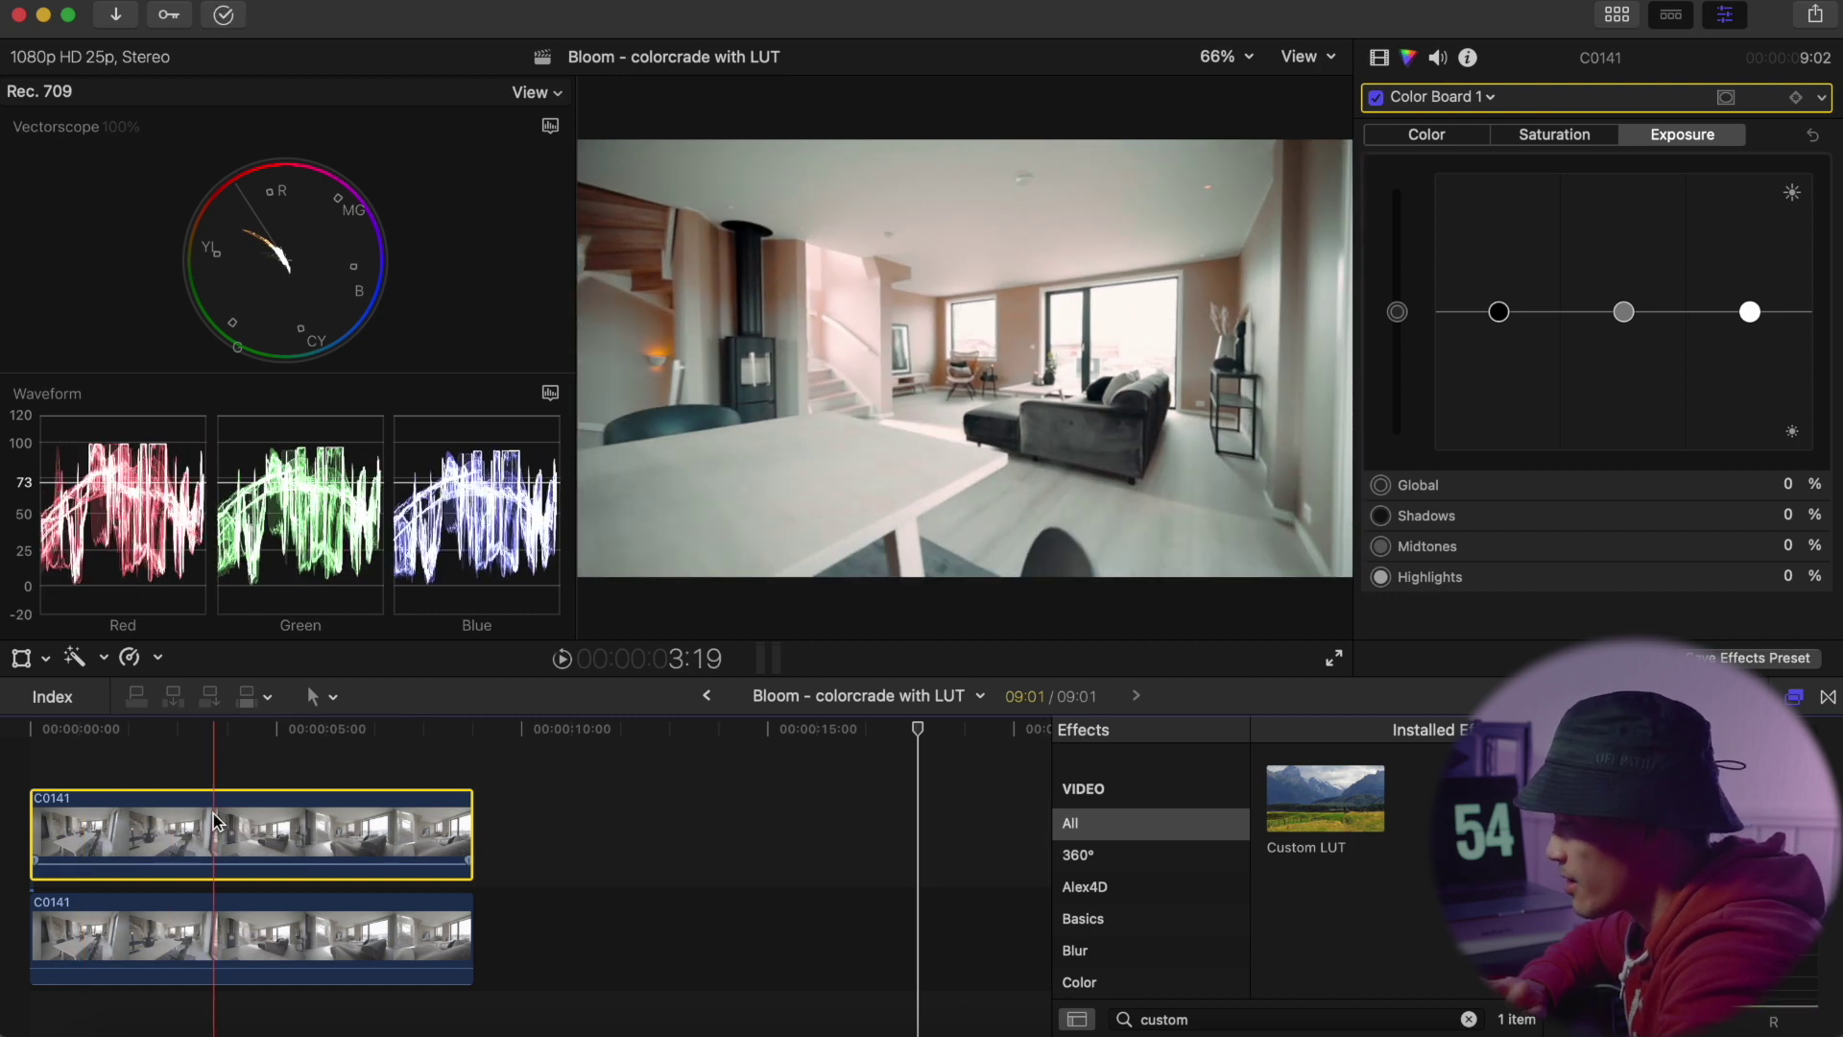
Step: Disable the lower C0141 clip, then select the upper copy and park the playhead at 3:22
{"action": "left_click", "coordinate": [213, 926]}
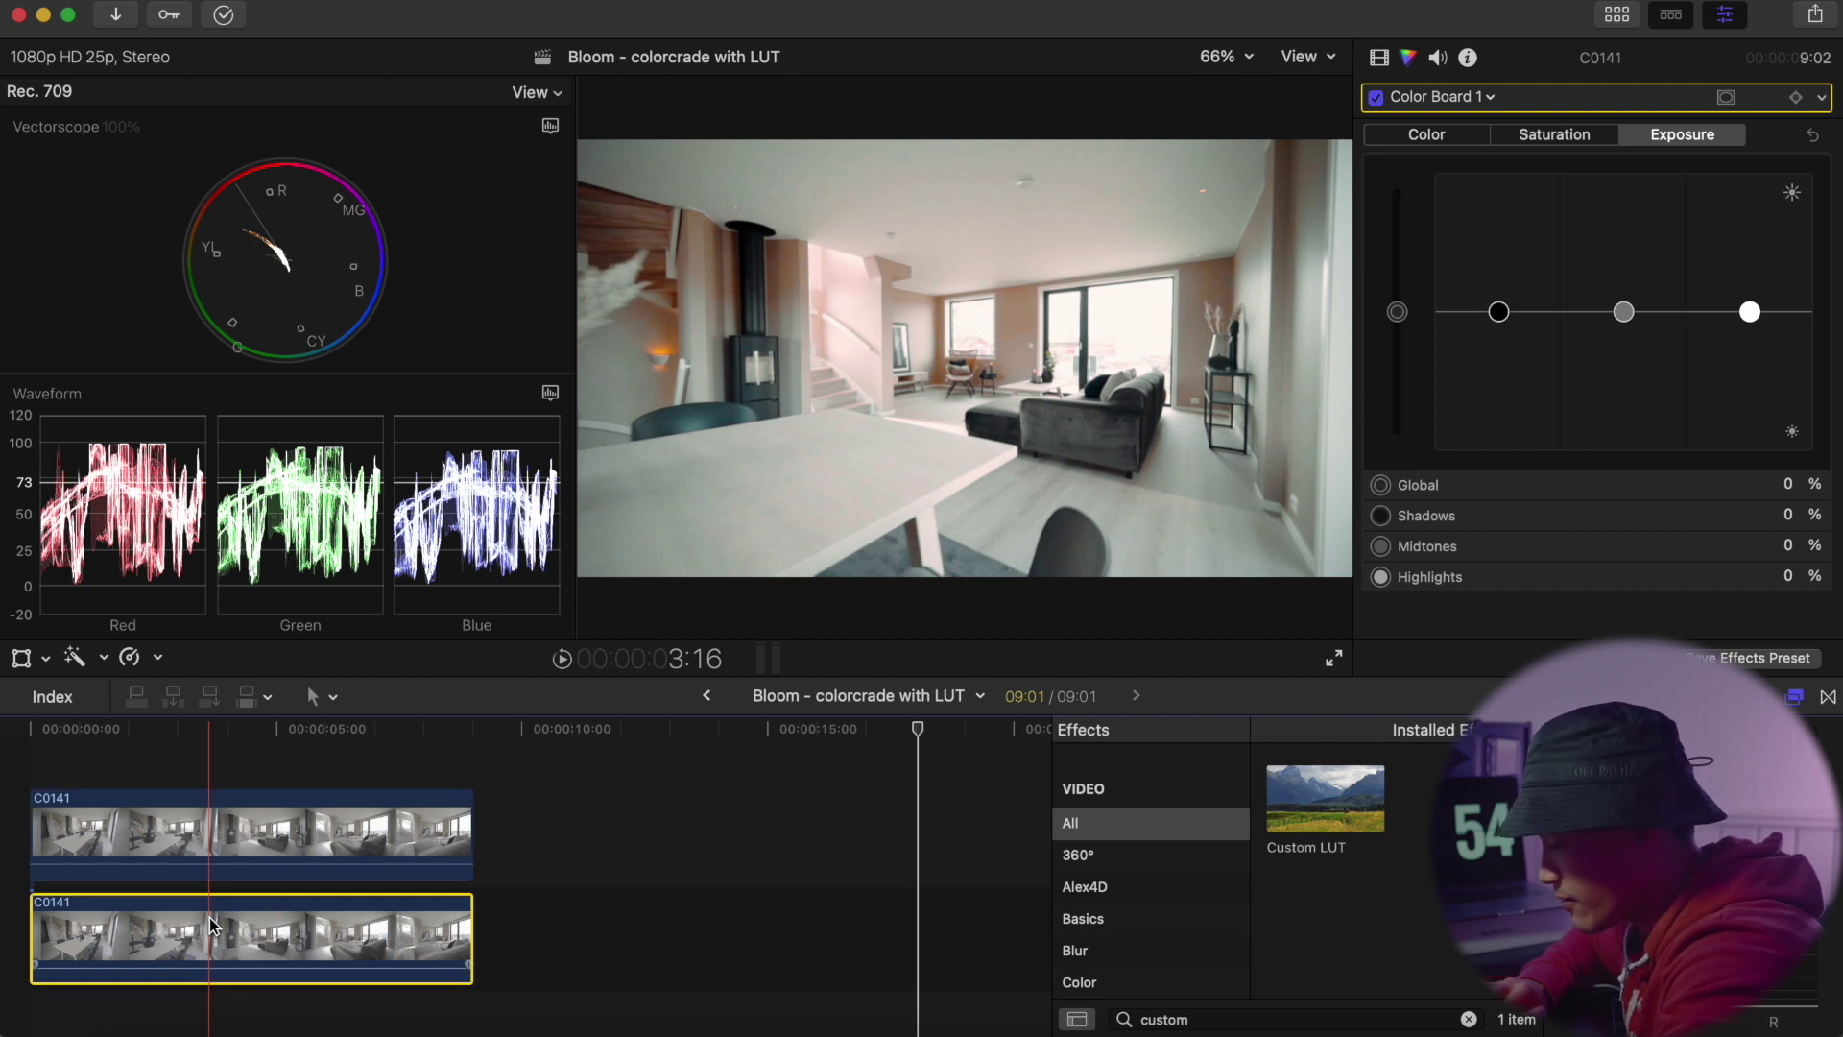
{"action": "key", "text": "v"}
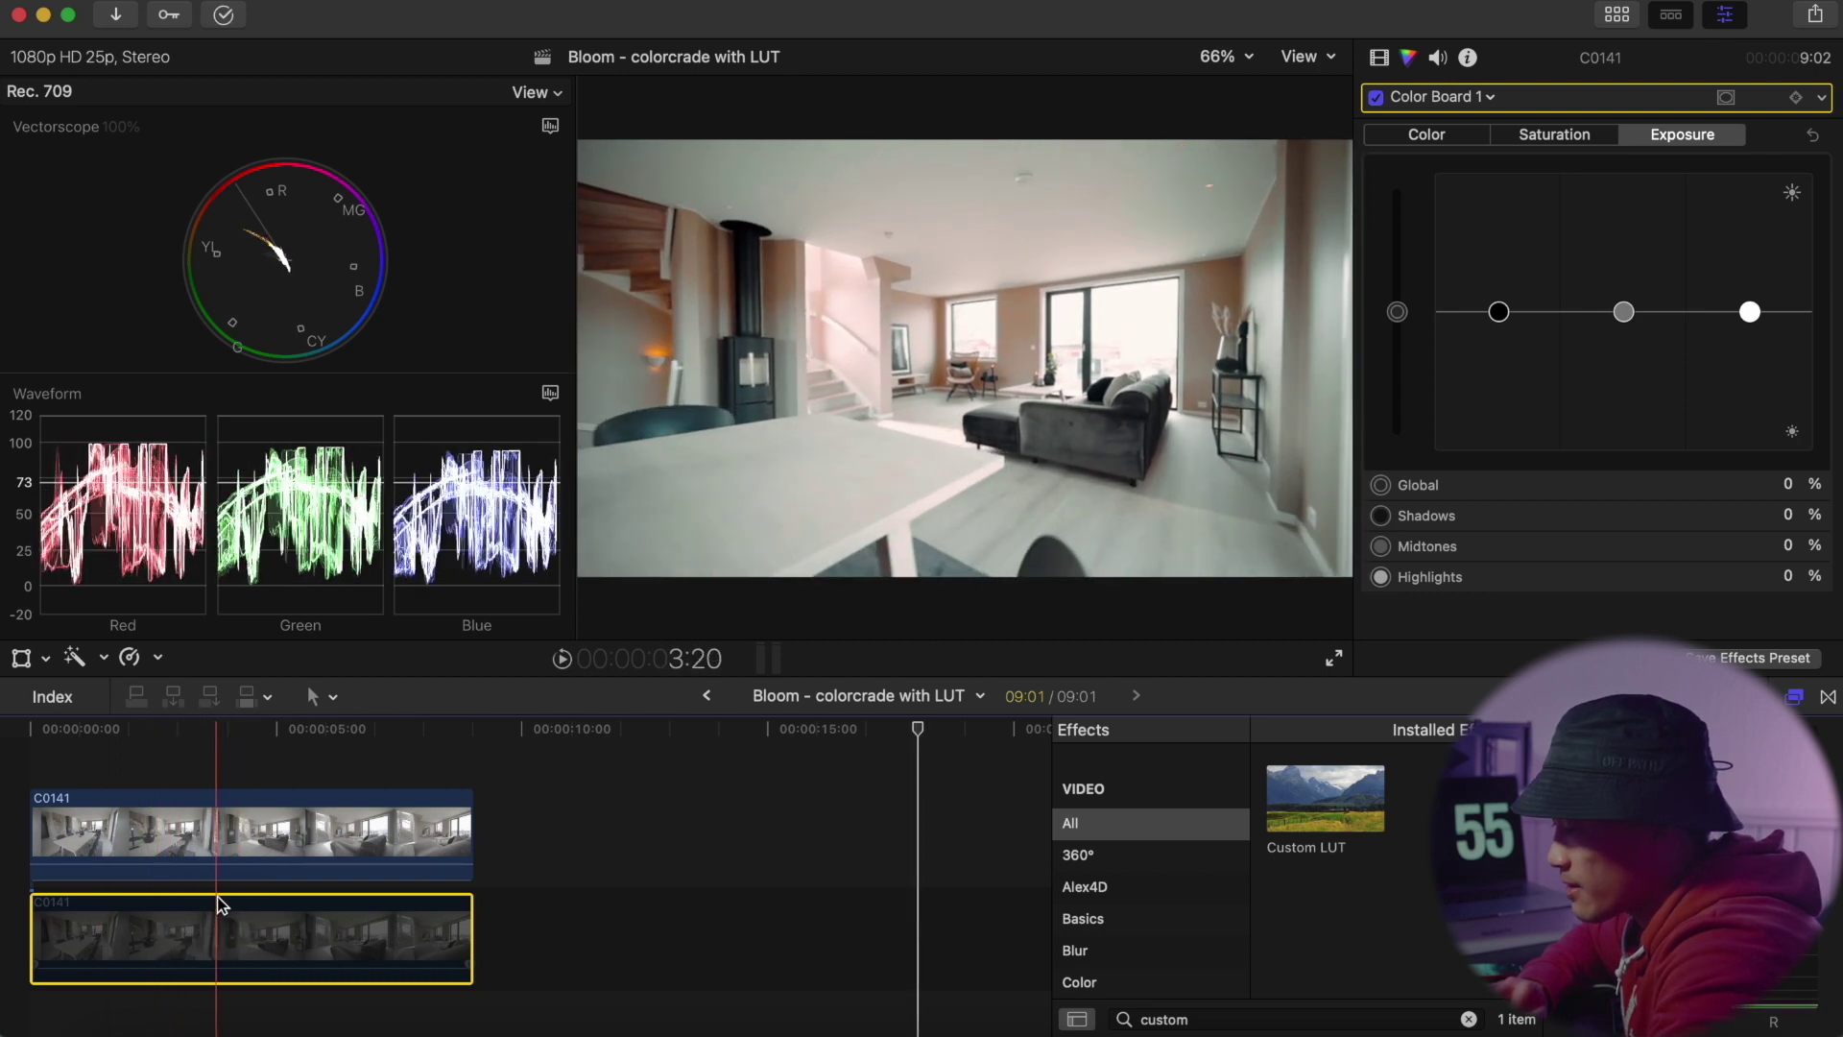
{"action": "left_click", "coordinate": [219, 847]}
{"action": "left_click", "coordinate": [220, 731]}
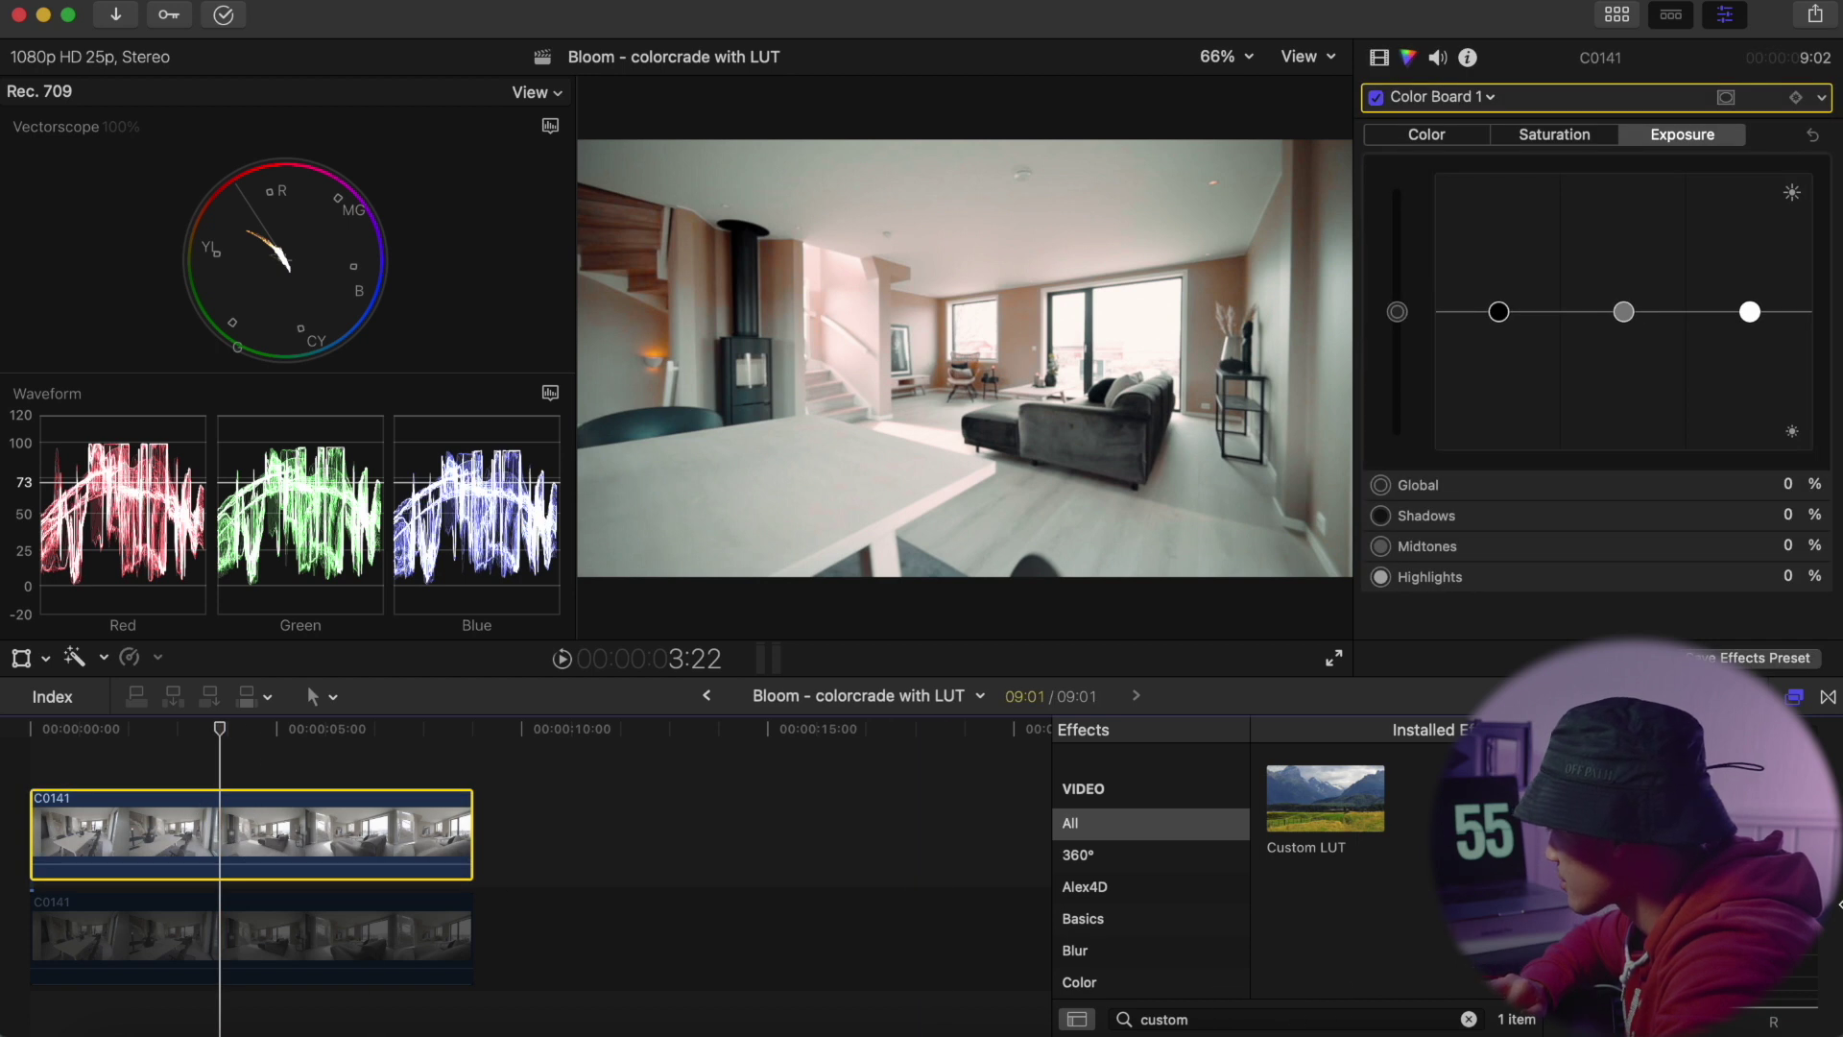
Step: Search the installed effects for "key", apply Luma Keyer to the upper clip and show the clip's video effect settings
{"action": "double_click", "coordinate": [1240, 1025]}
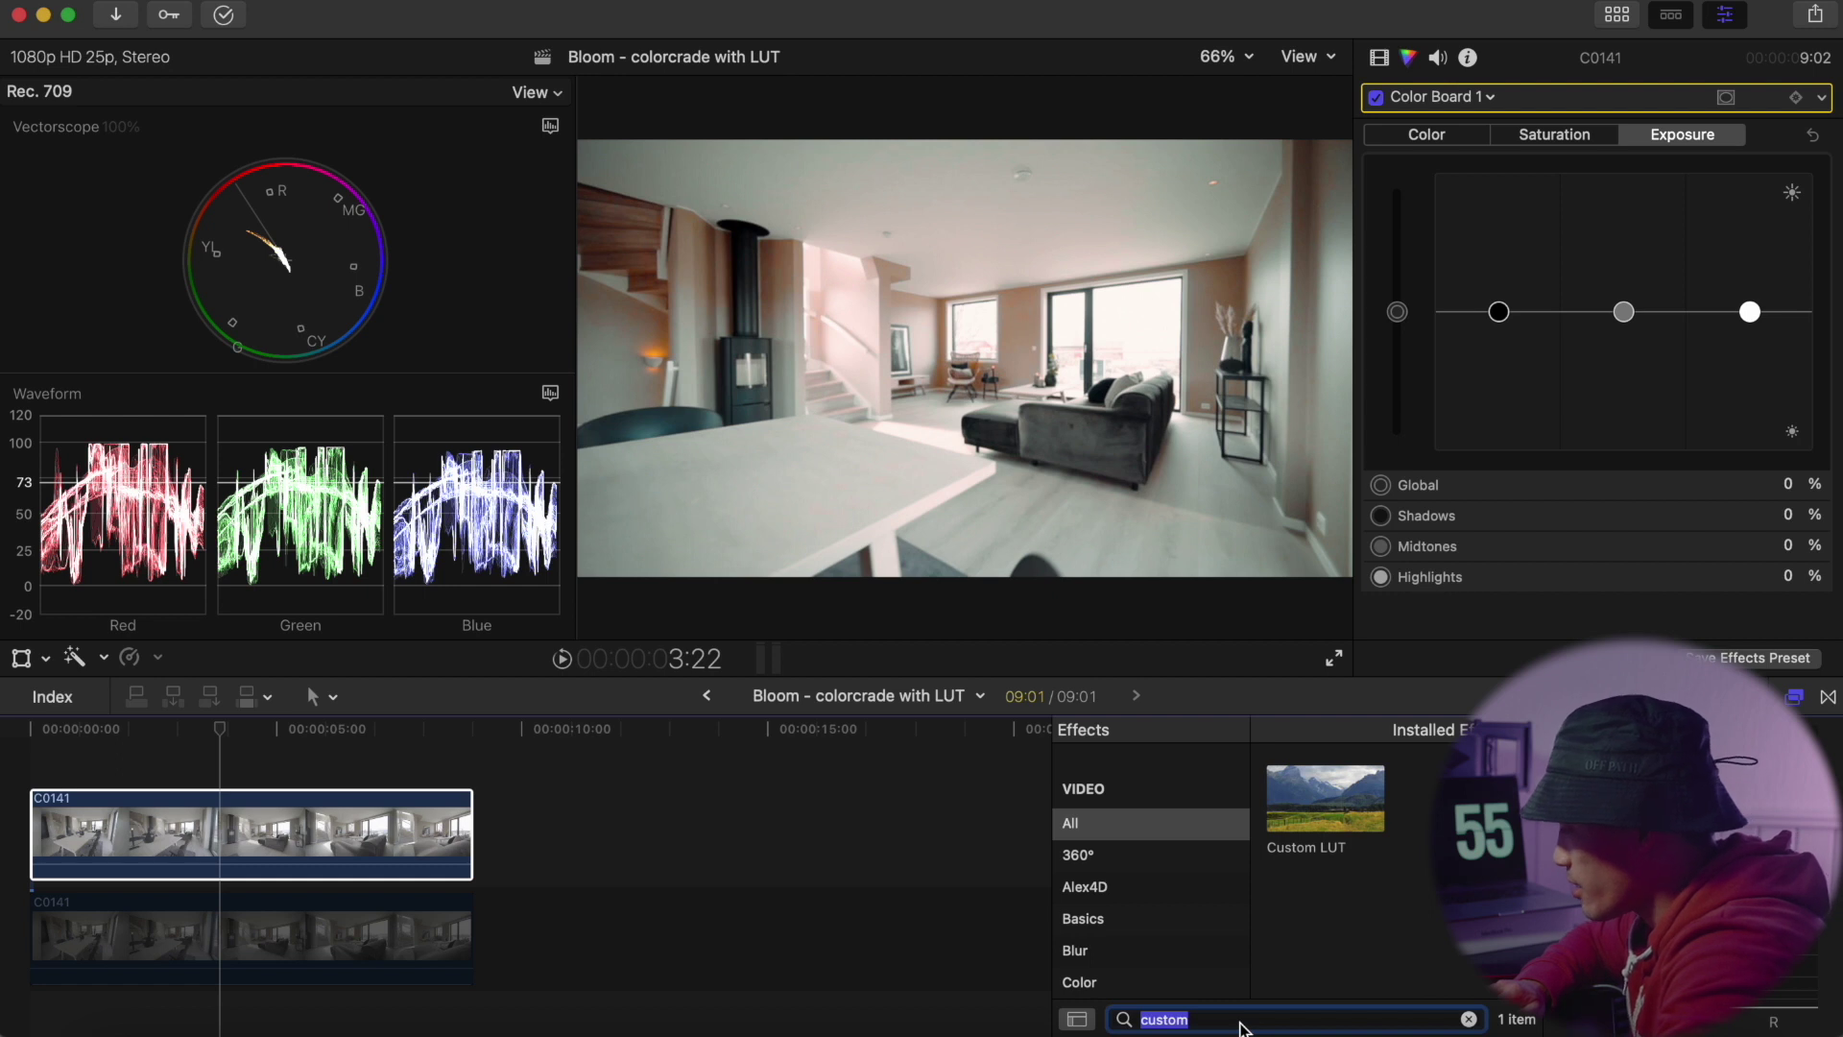
{"action": "type", "text": "key"}
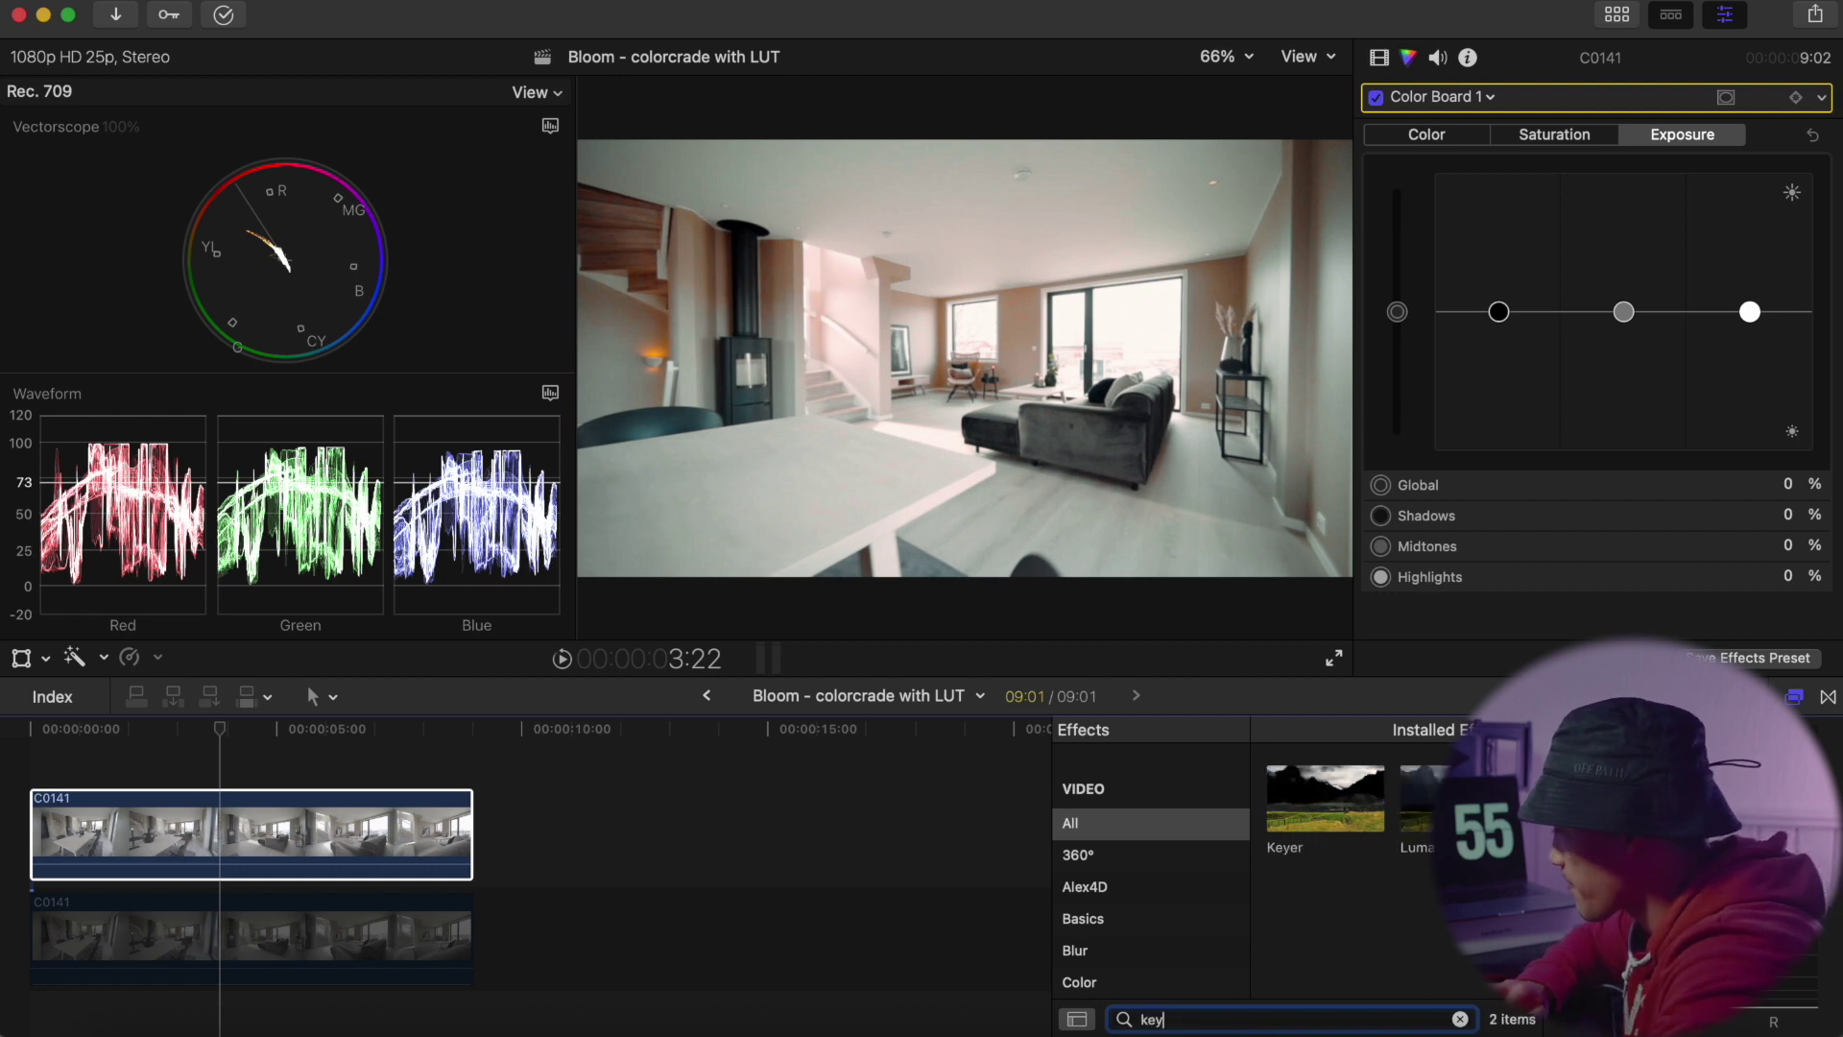
{"action": "left_click_drag", "start_coordinate": [1325, 801], "coordinate": [220, 825]}
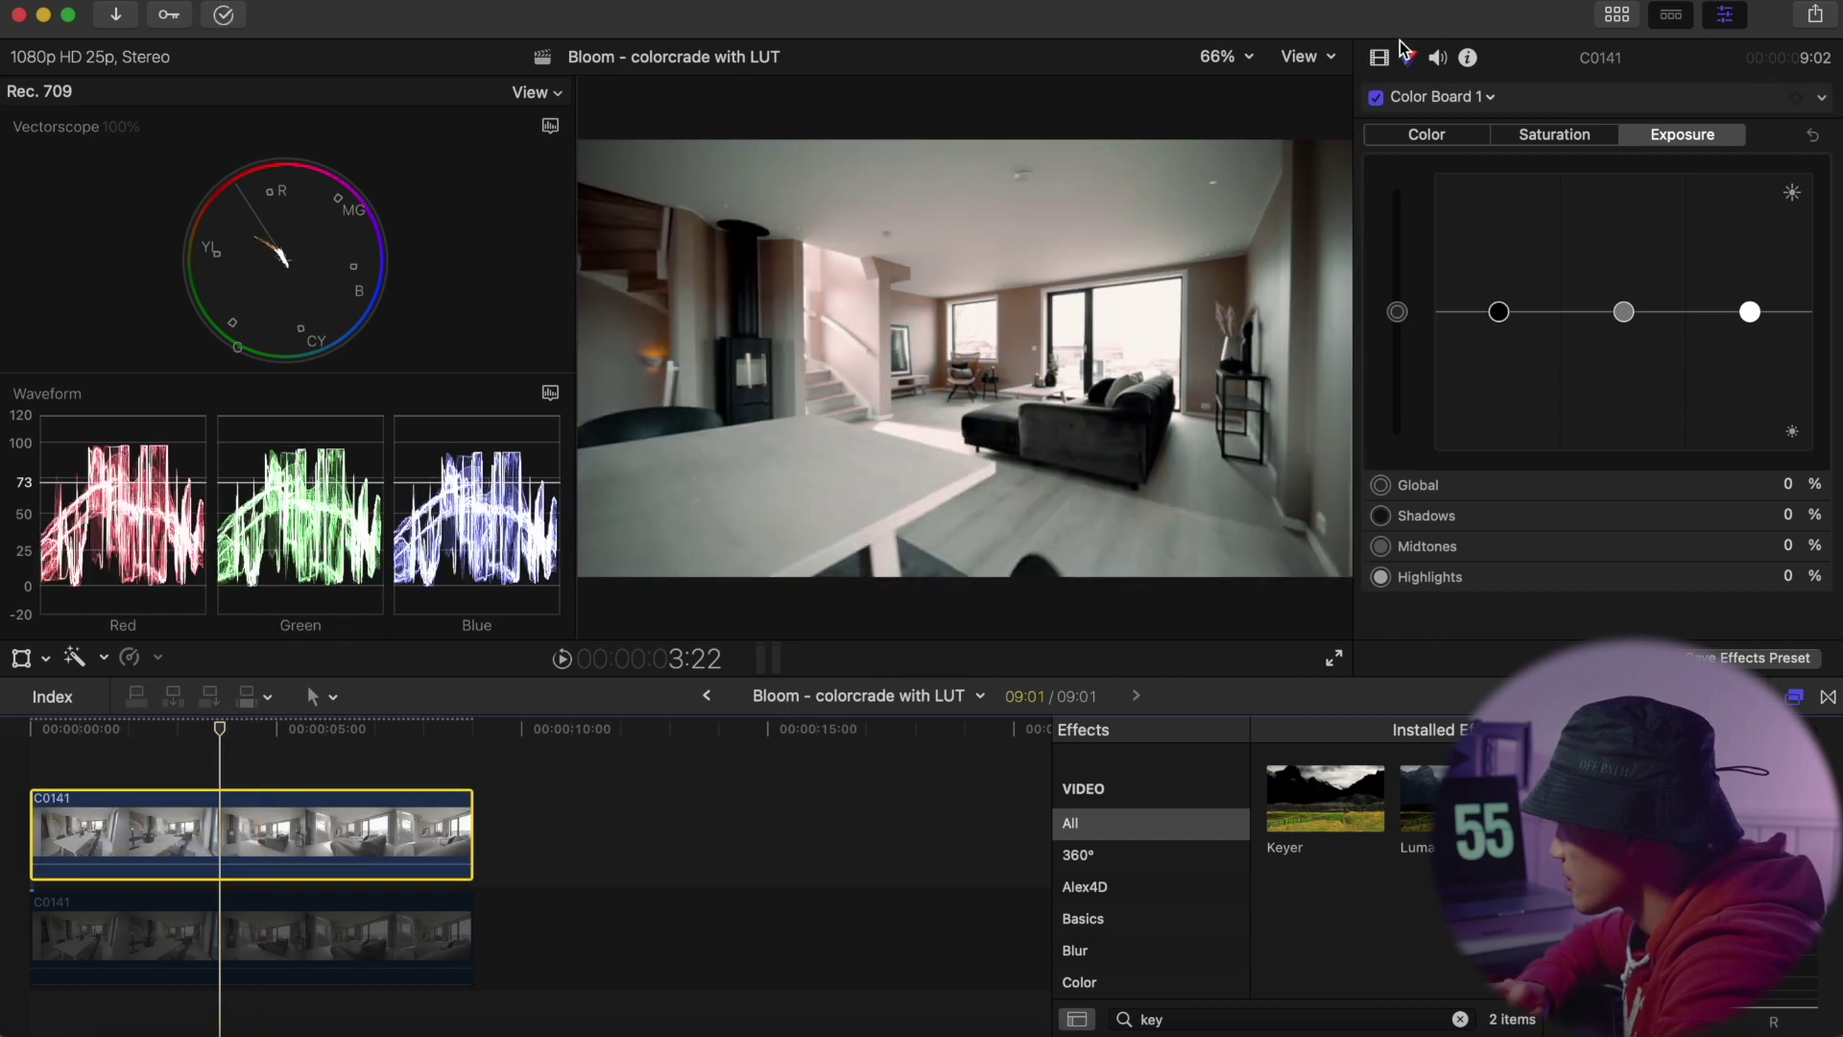
{"action": "left_click", "coordinate": [1378, 59]}
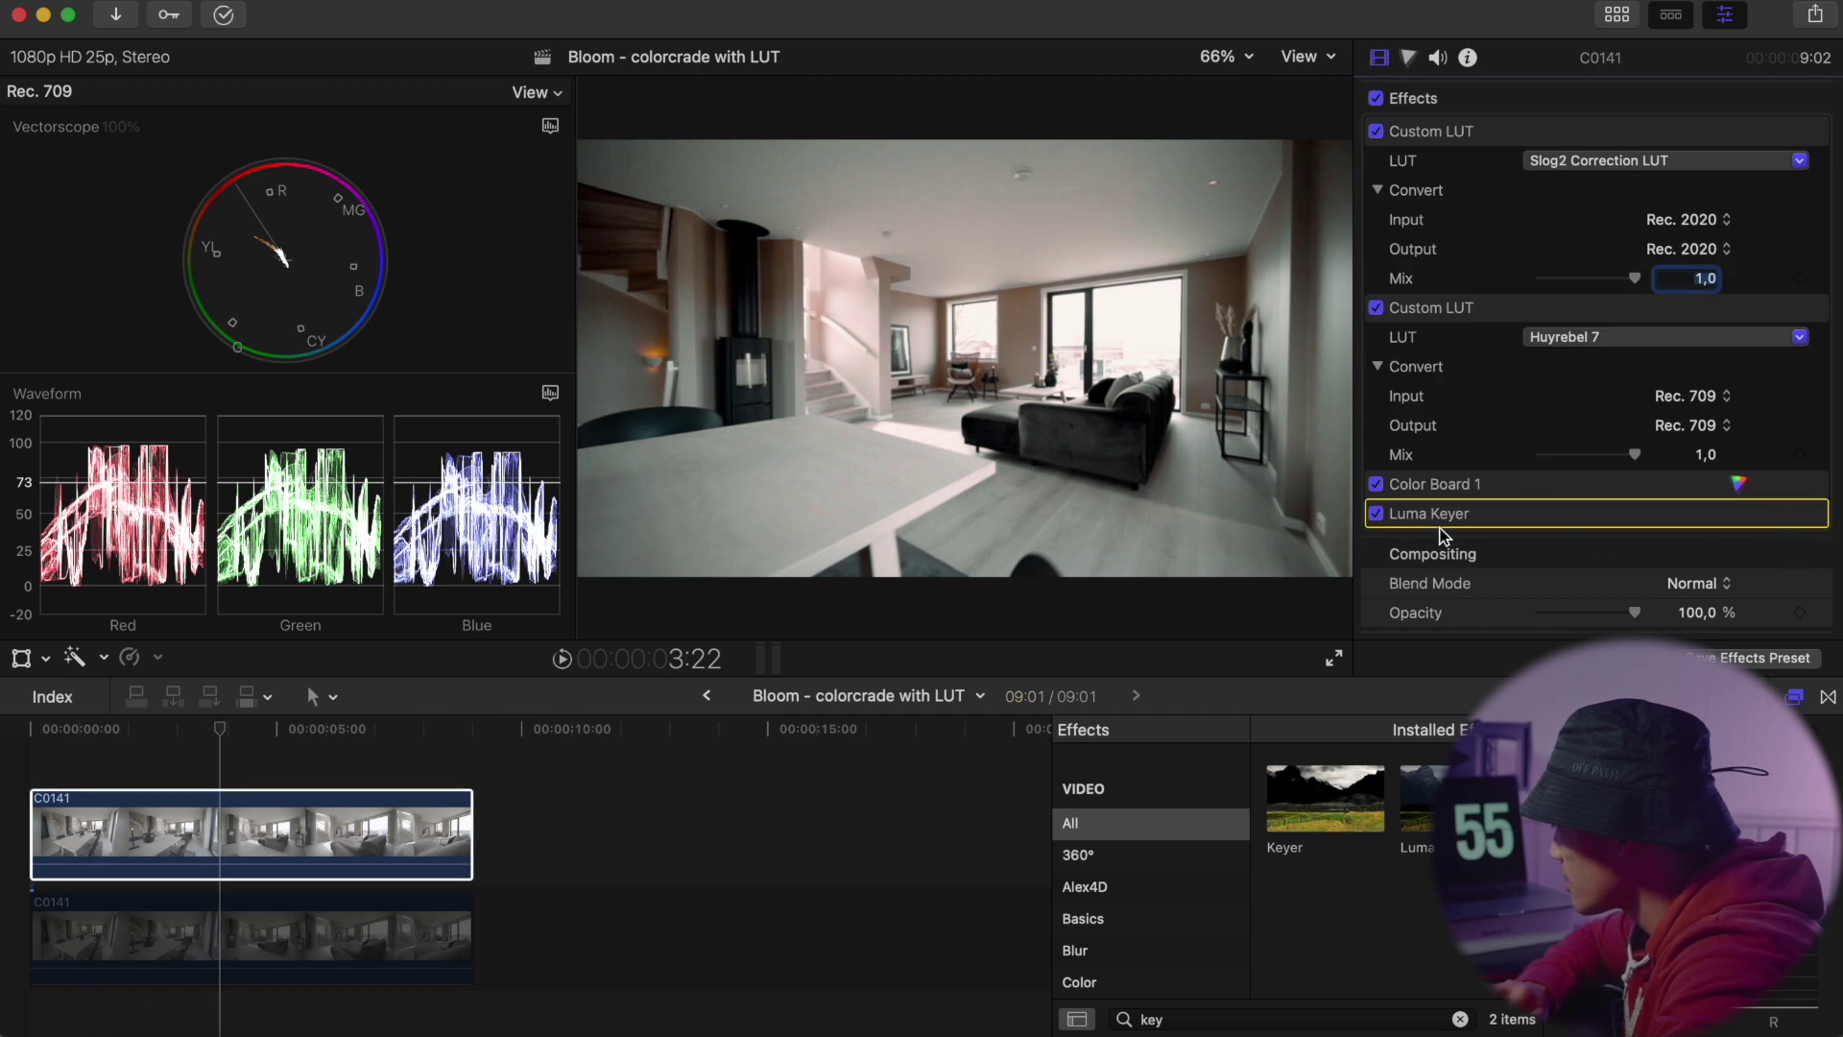
Step: Expand the Luma Keyer settings and narrow the luma range from the dark end to isolate the bright areas of the room
{"action": "left_click", "coordinate": [1783, 515]}
{"action": "mouse_move", "coordinate": [1705, 538]}
{"action": "left_mouse_down"}
{"action": "mouse_move", "coordinate": [1622, 538]}
{"action": "mouse_move", "coordinate": [1717, 538]}
{"action": "left_mouse_up"}
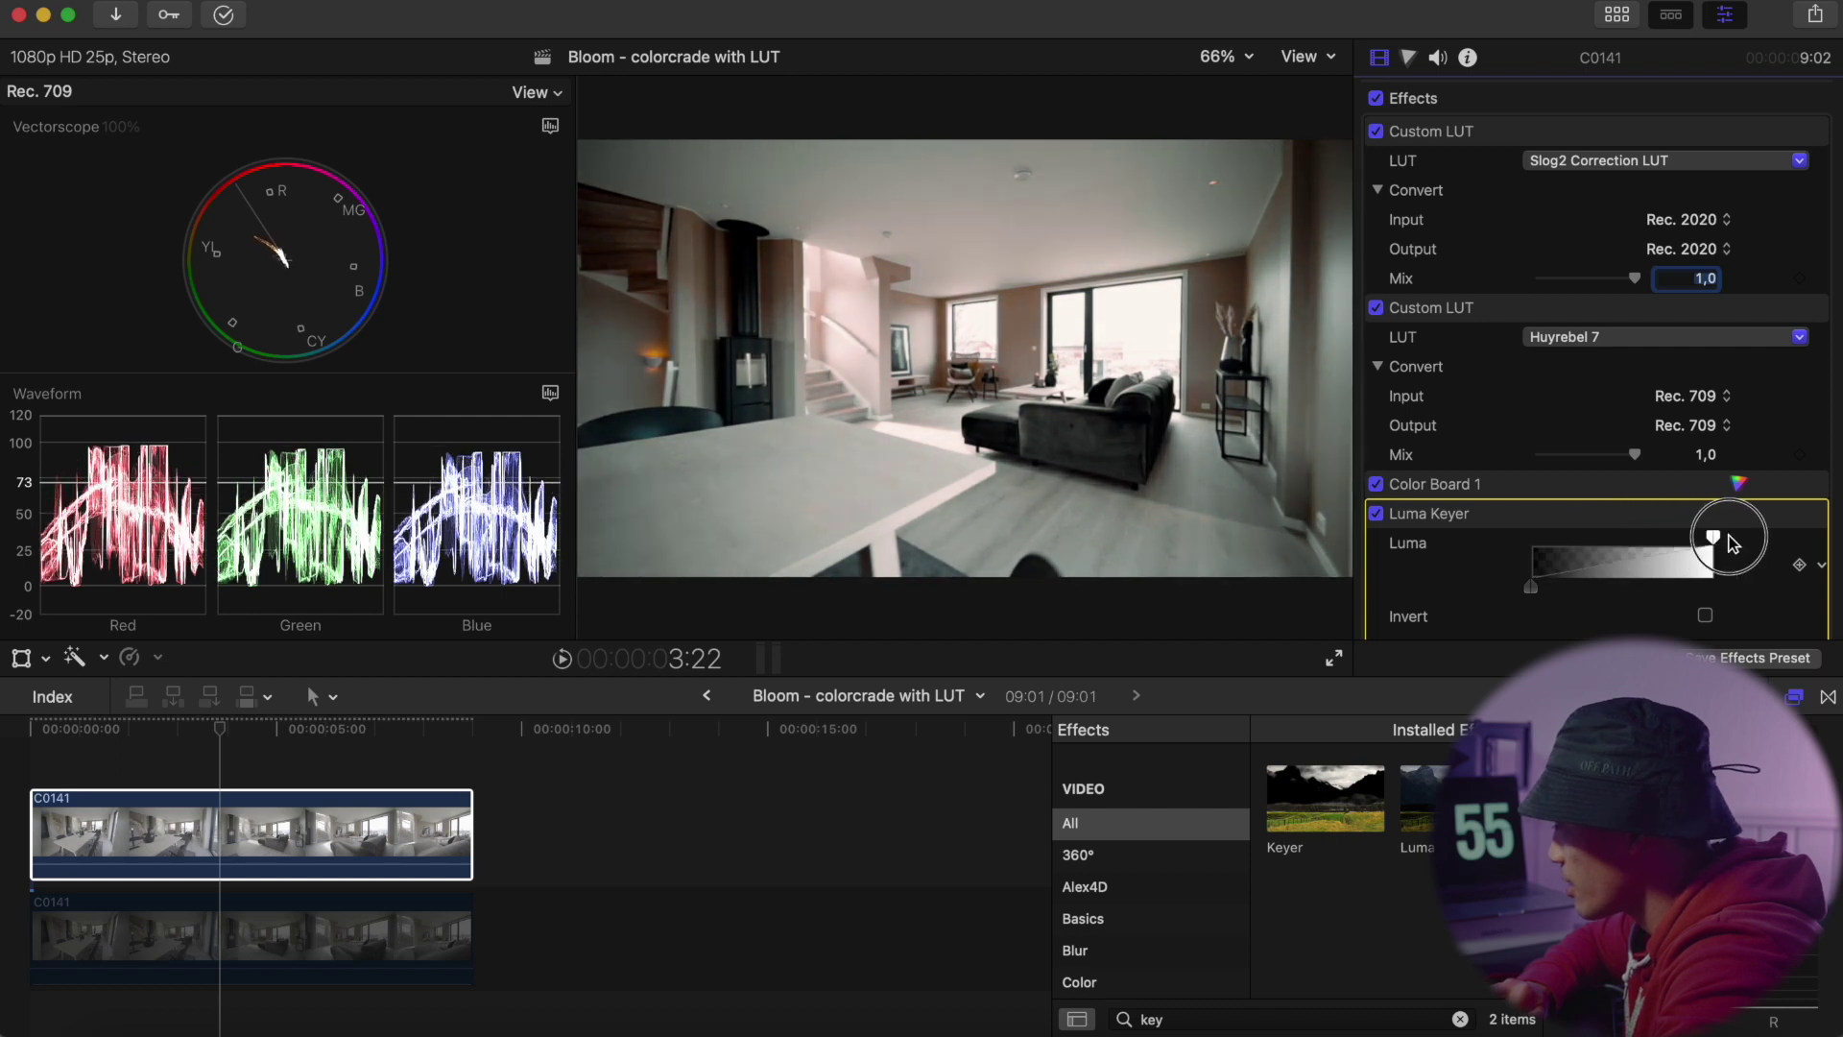
{"action": "scroll", "coordinate": [1622, 526], "scroll_direction": "down", "scroll_amount": 3}
{"action": "left_click_drag", "start_coordinate": [1713, 351], "coordinate": [1640, 403]}
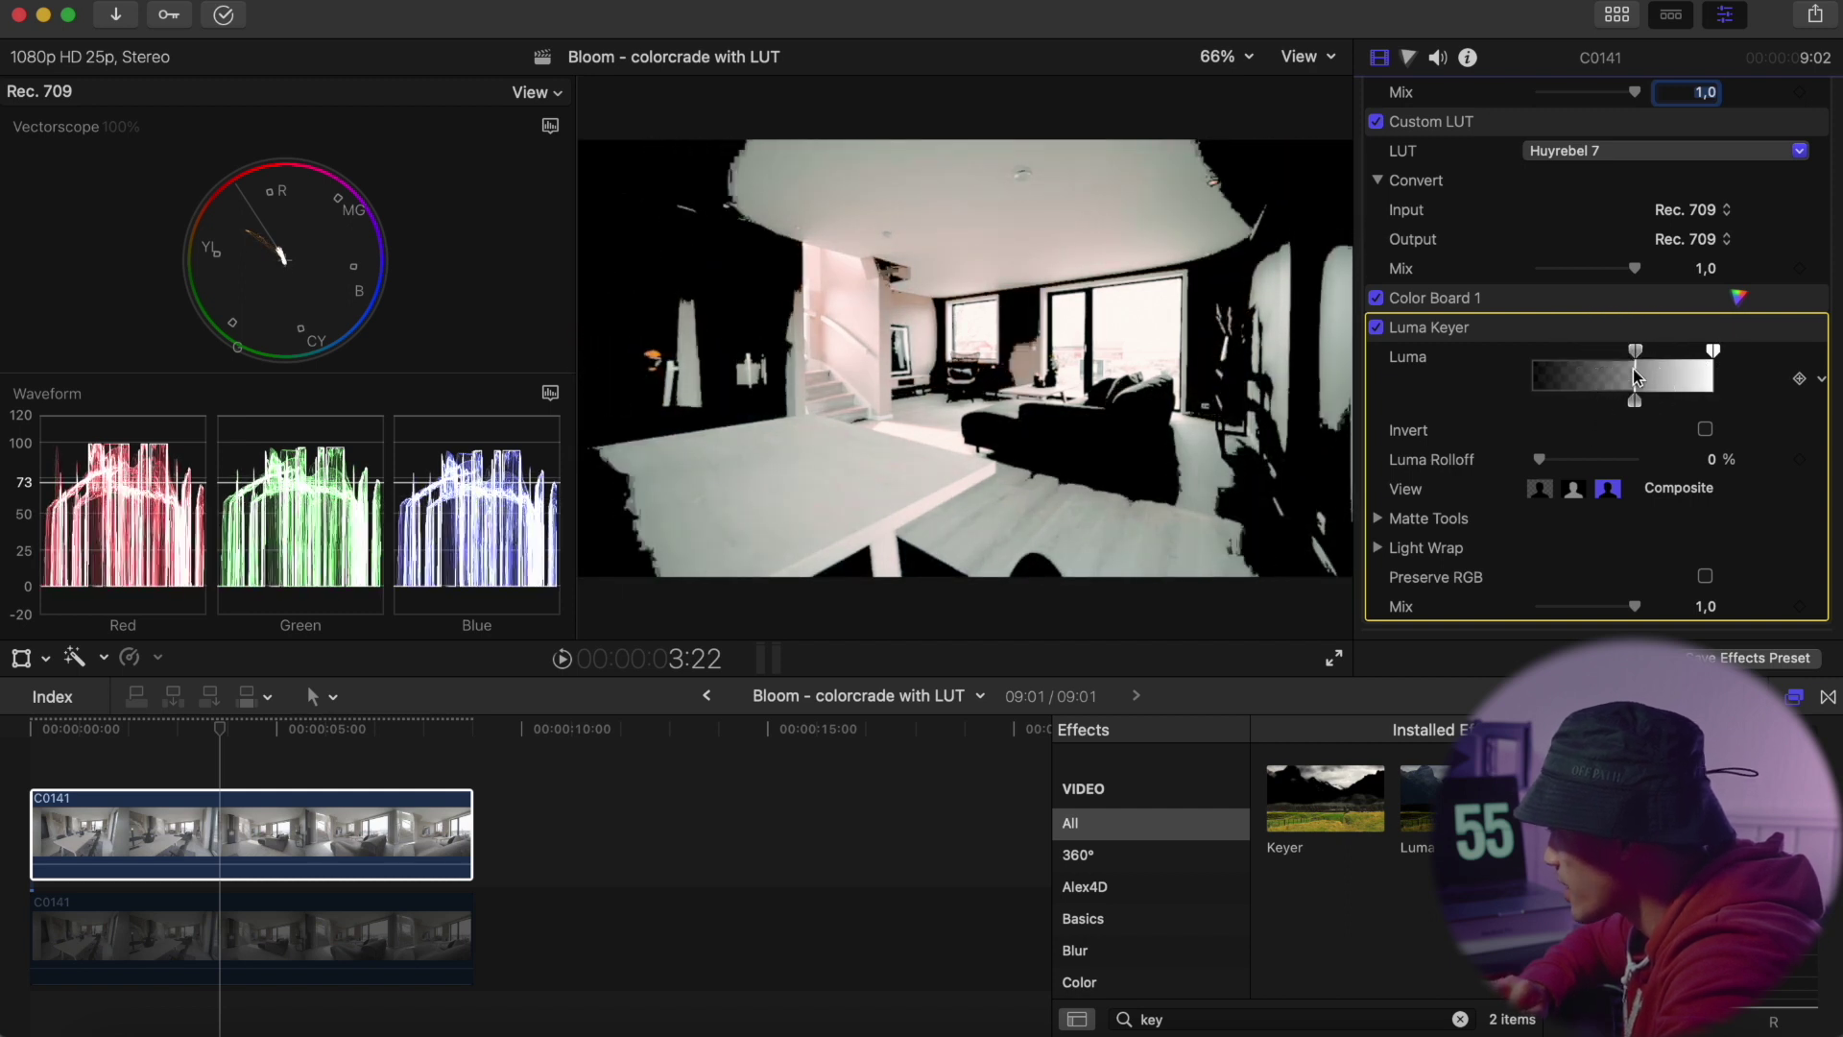
{"action": "left_click_drag", "start_coordinate": [1641, 351], "coordinate": [1673, 407]}
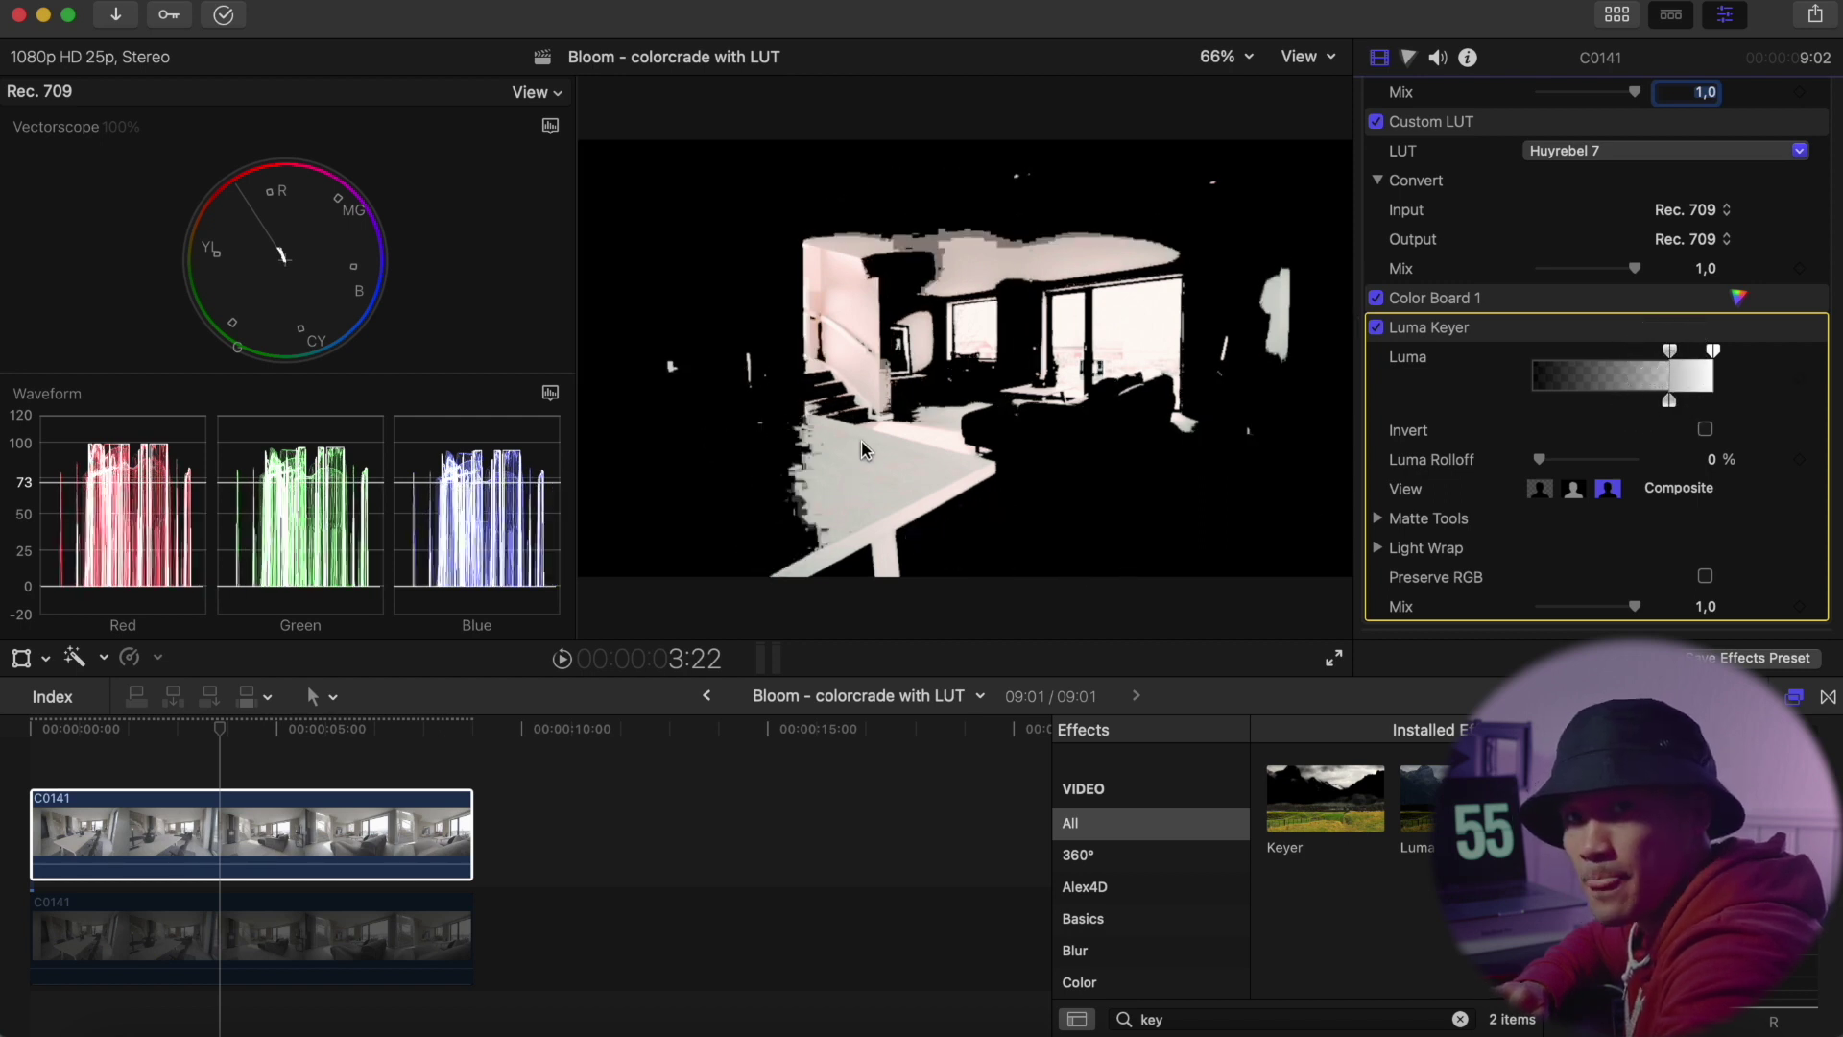
Step: Compare the keyed highlights with the full image by enabling the lower clip and disabling it again
{"action": "left_click", "coordinate": [288, 936]}
{"action": "key", "text": "v"}
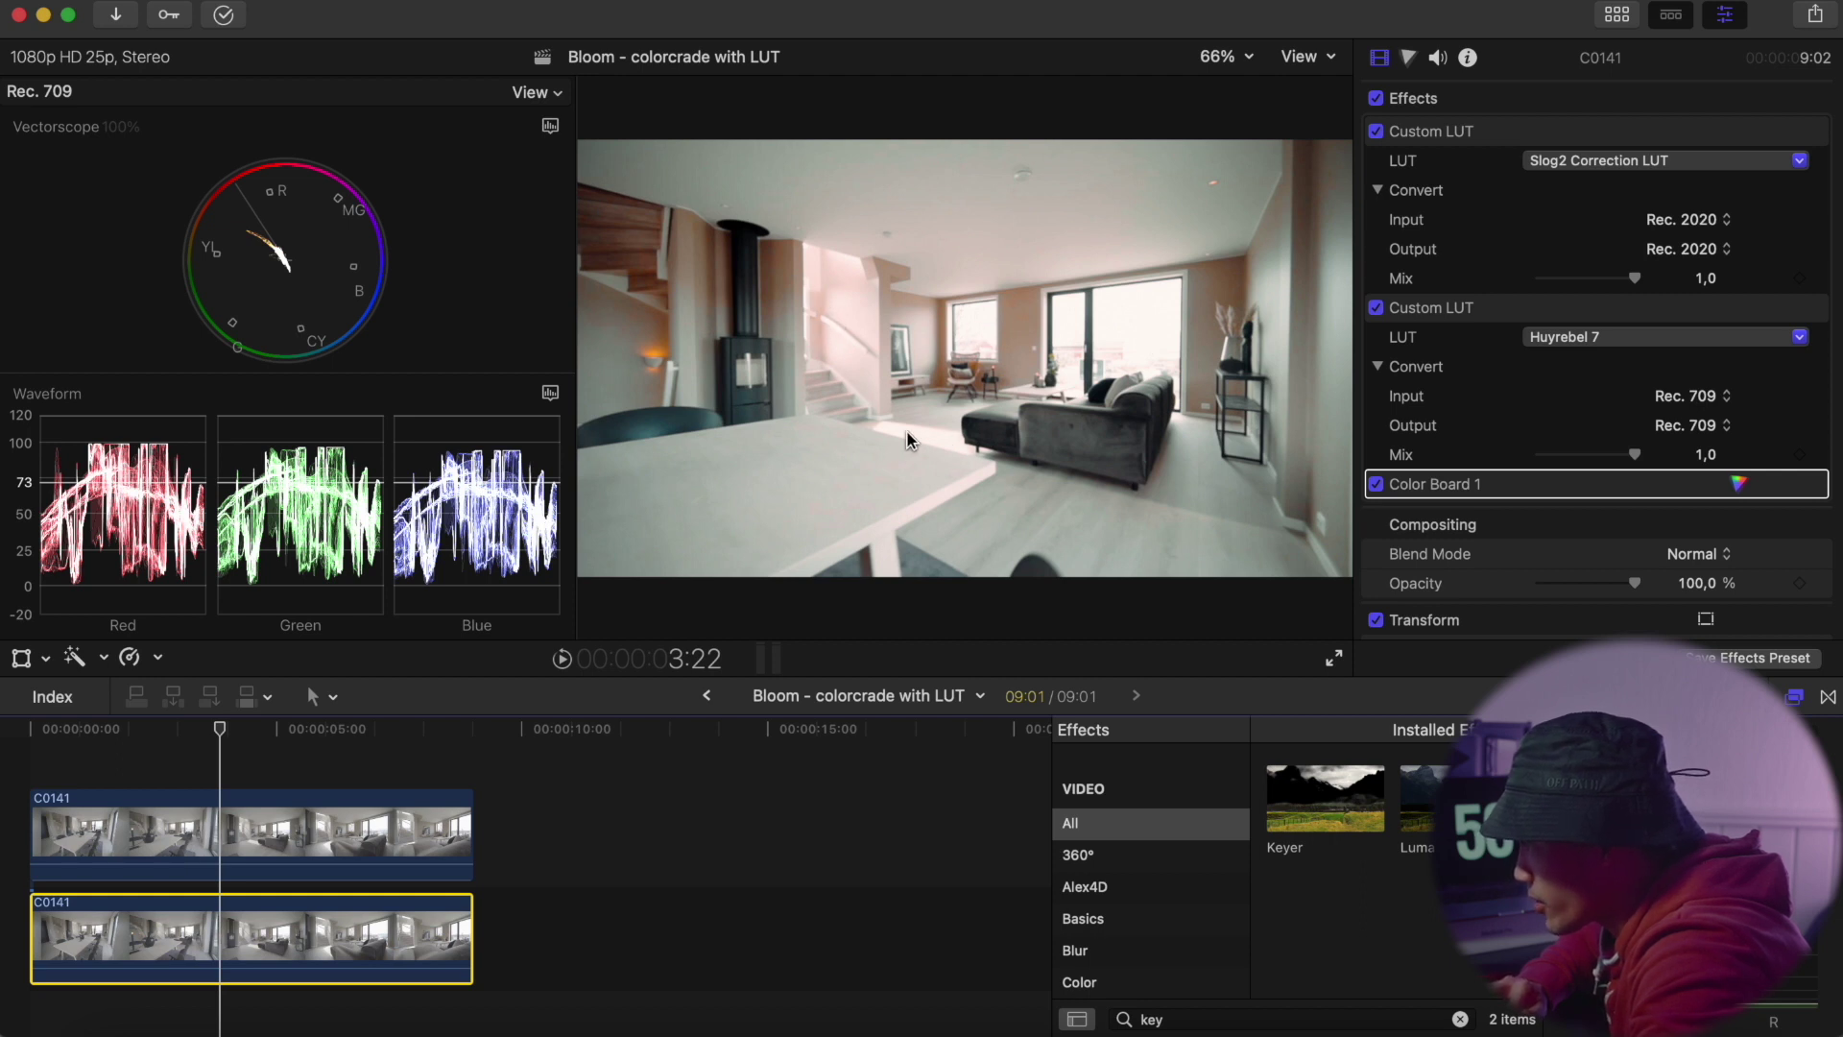
{"action": "key", "text": "v"}
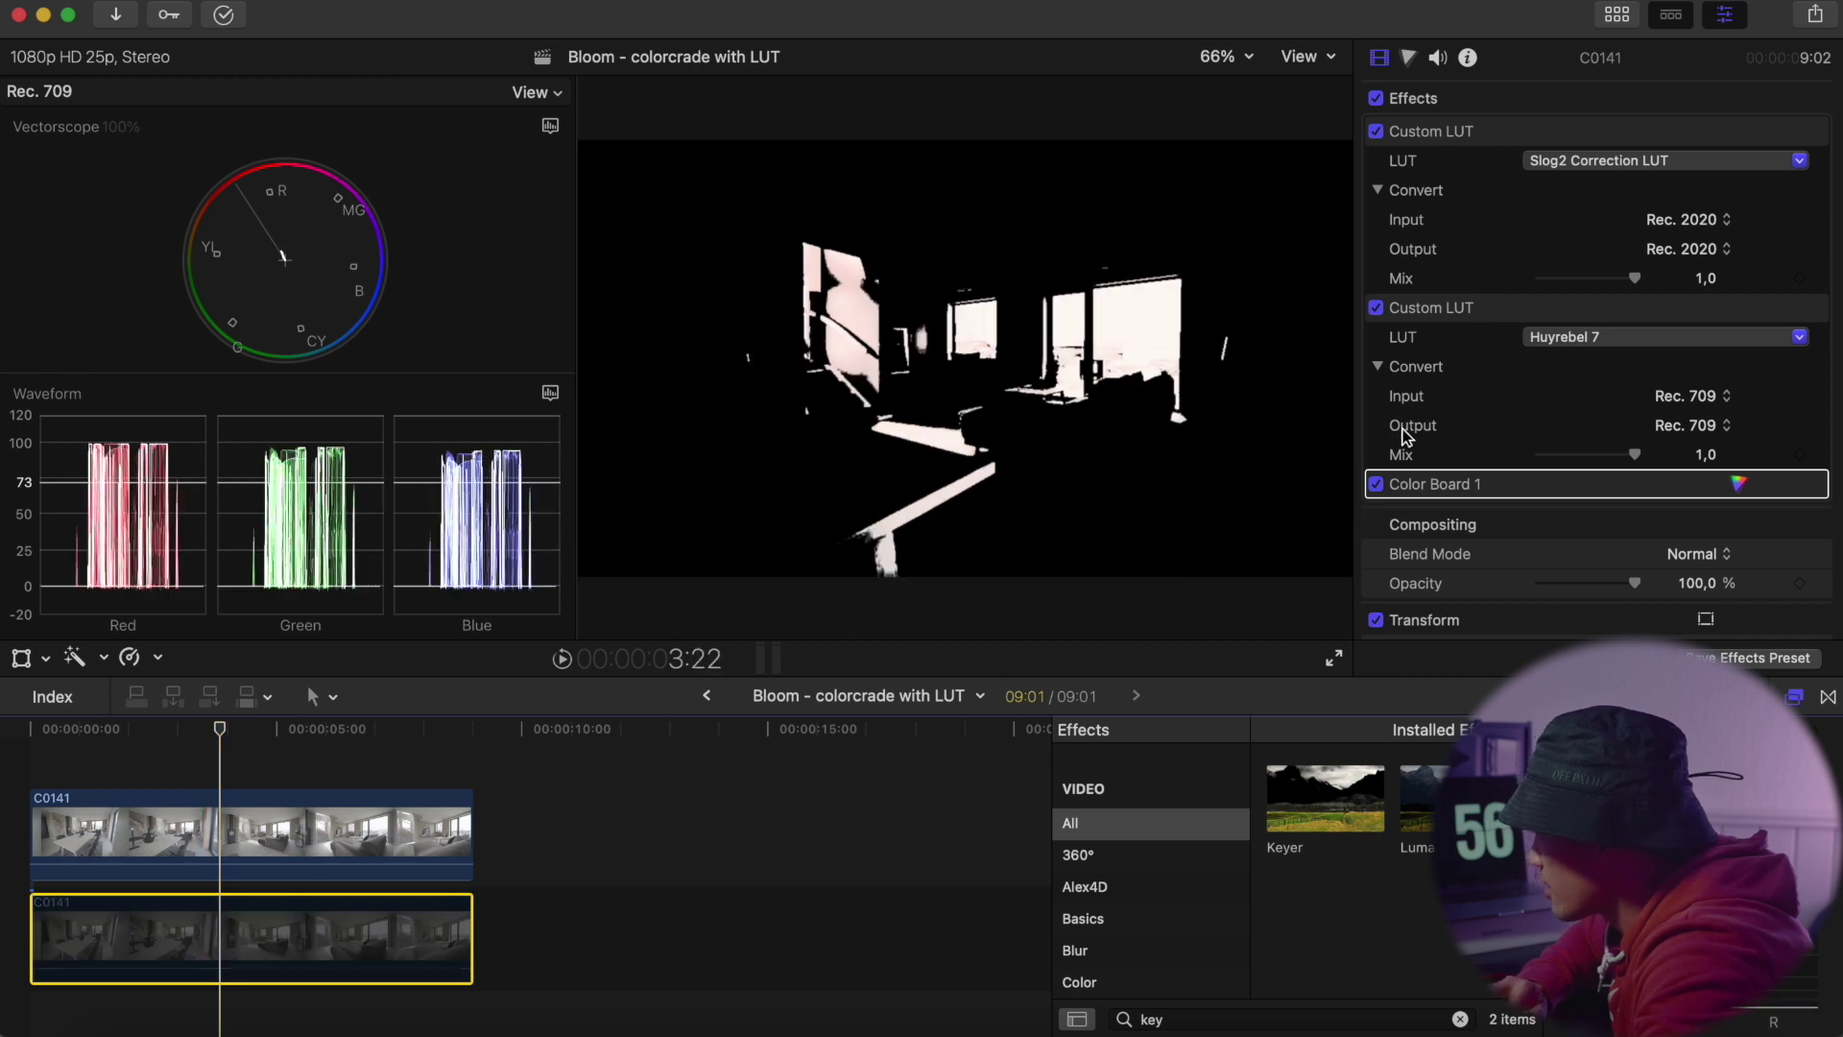
Step: Fine-tune the upper clip's Luma Keyer range to keep only the windows, lit wall and bright table edges
{"action": "key", "text": "super+Up"}
{"action": "left_click_drag", "start_coordinate": [1687, 540], "coordinate": [1680, 587]}
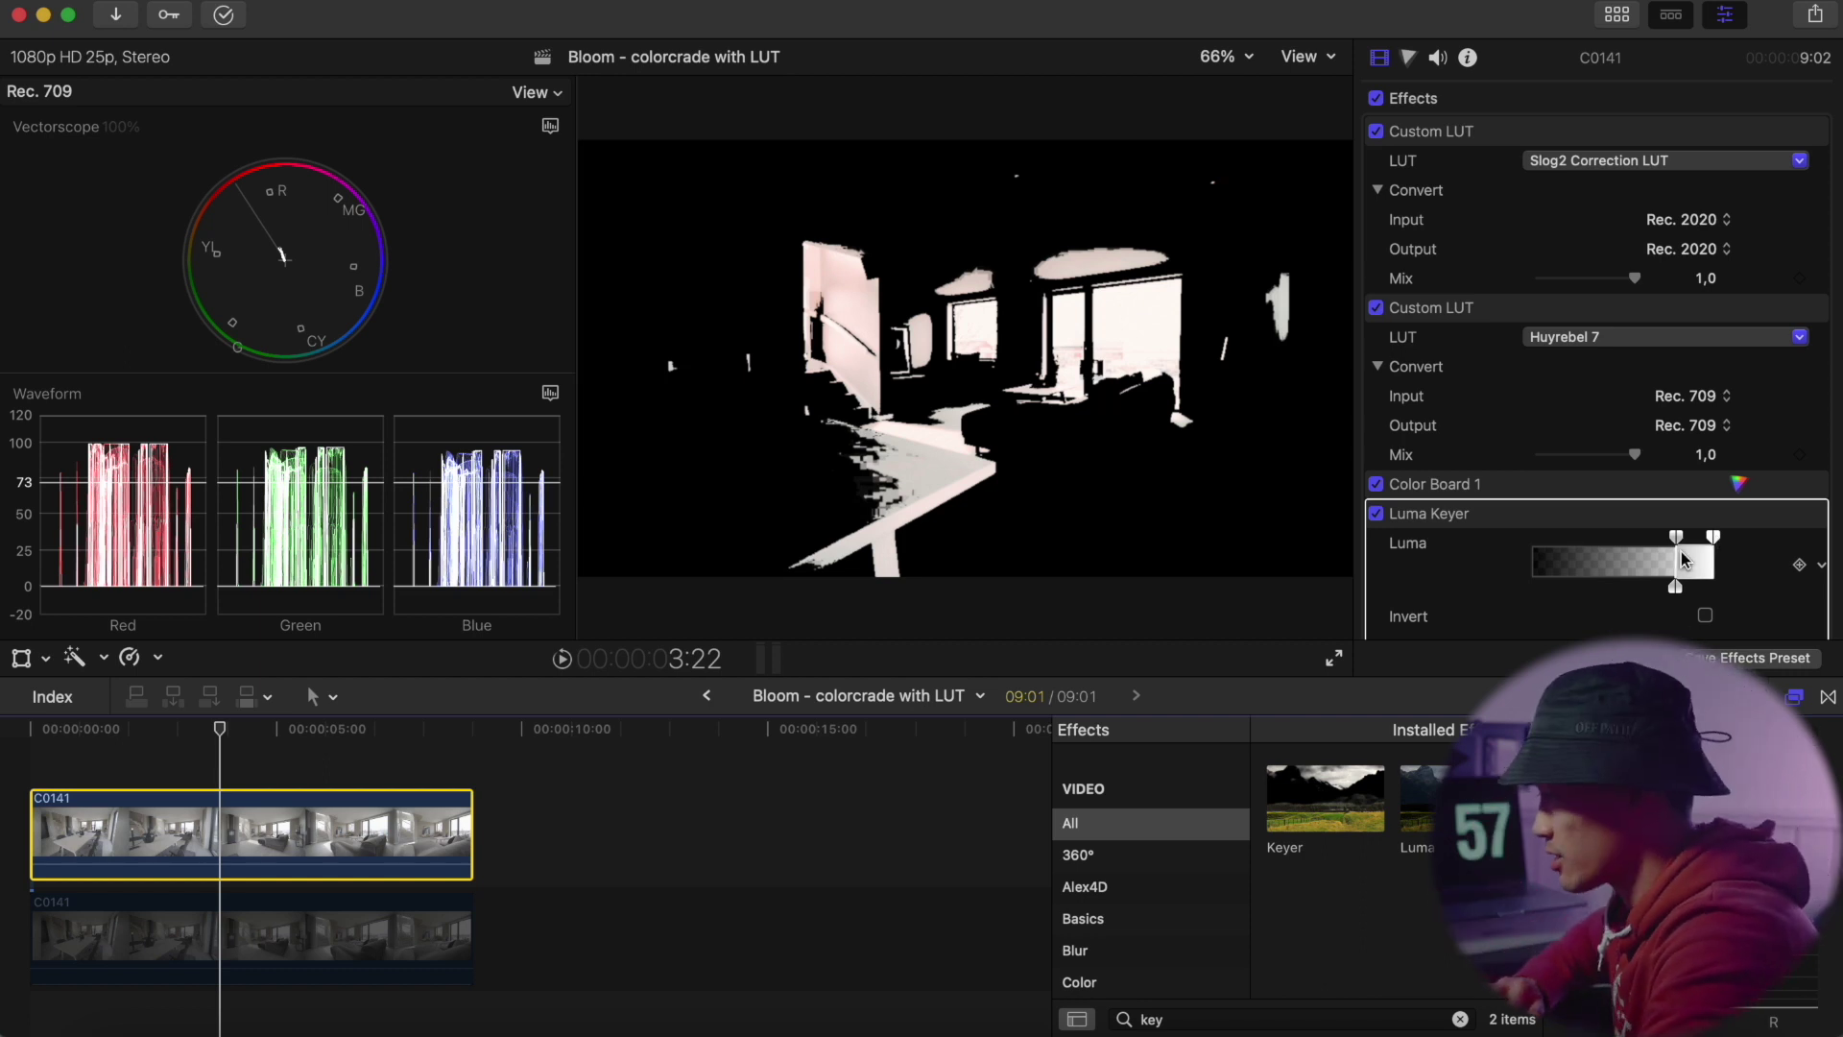
{"action": "left_click_drag", "start_coordinate": [1677, 537], "coordinate": [1694, 595]}
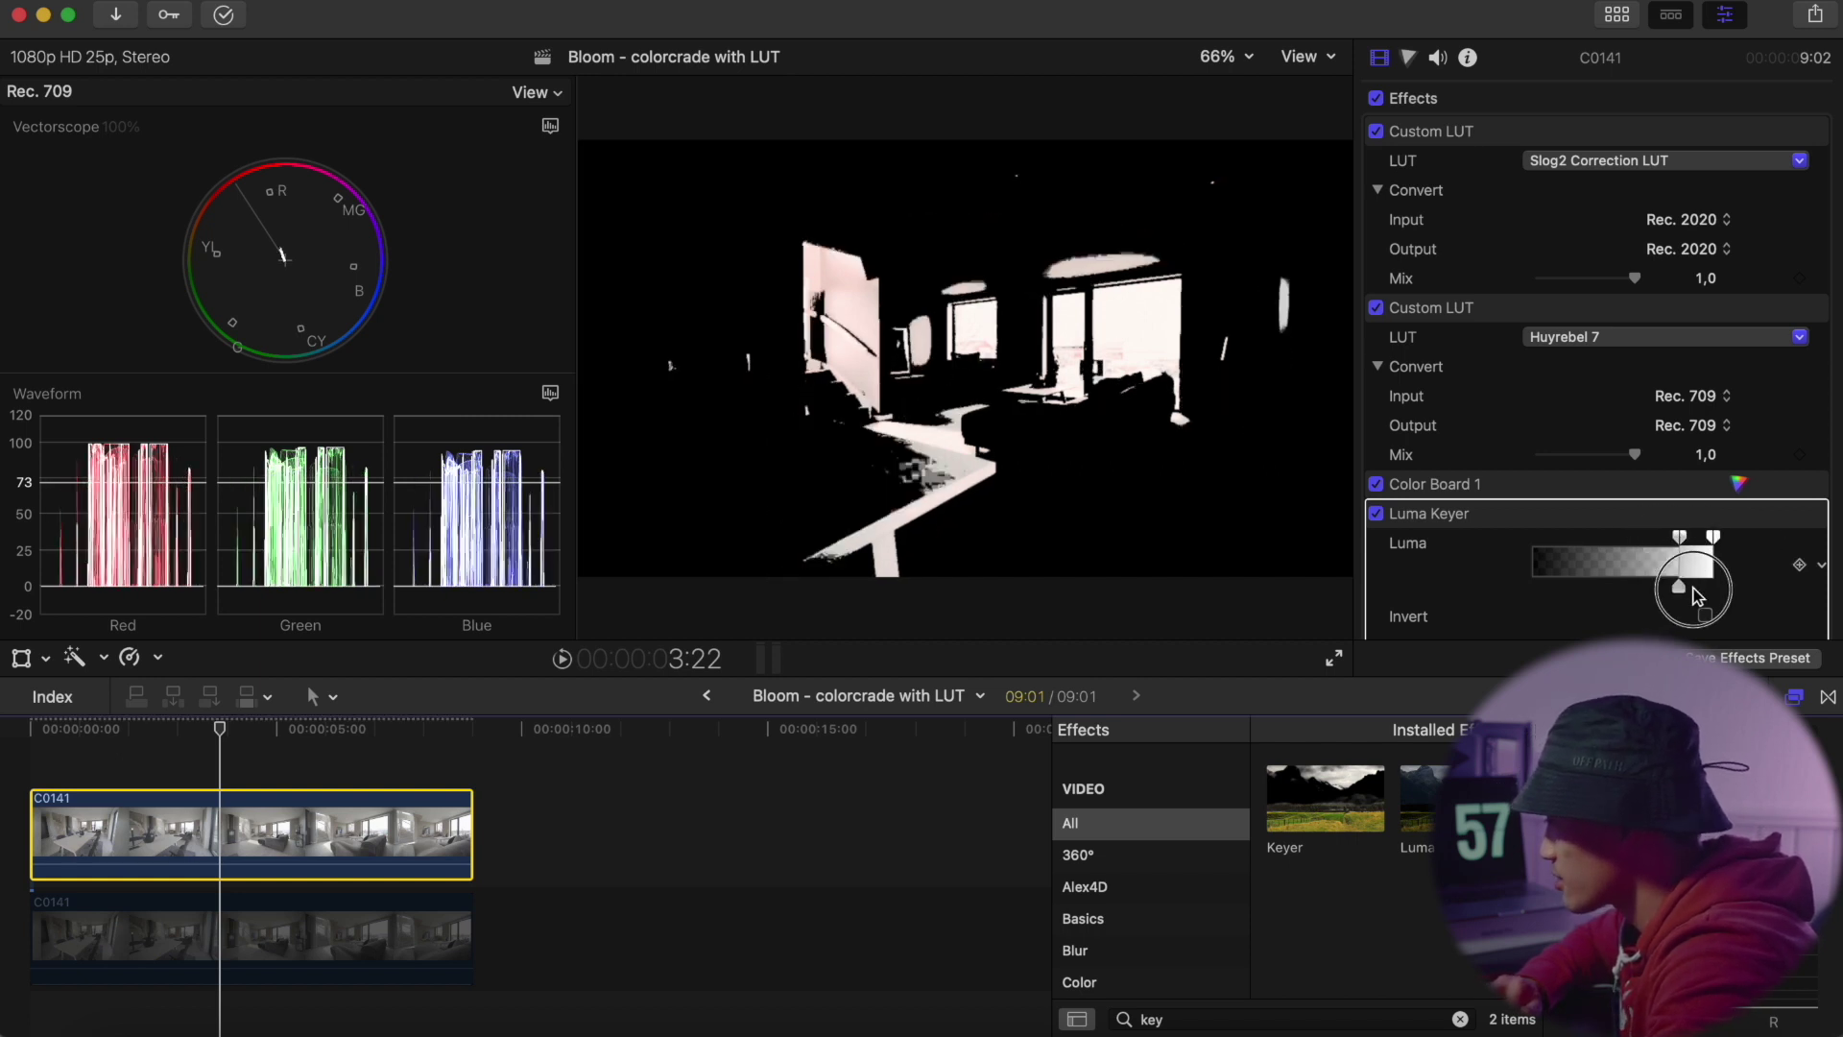
{"action": "scroll", "coordinate": [1694, 595], "scroll_direction": "down", "scroll_amount": 5}
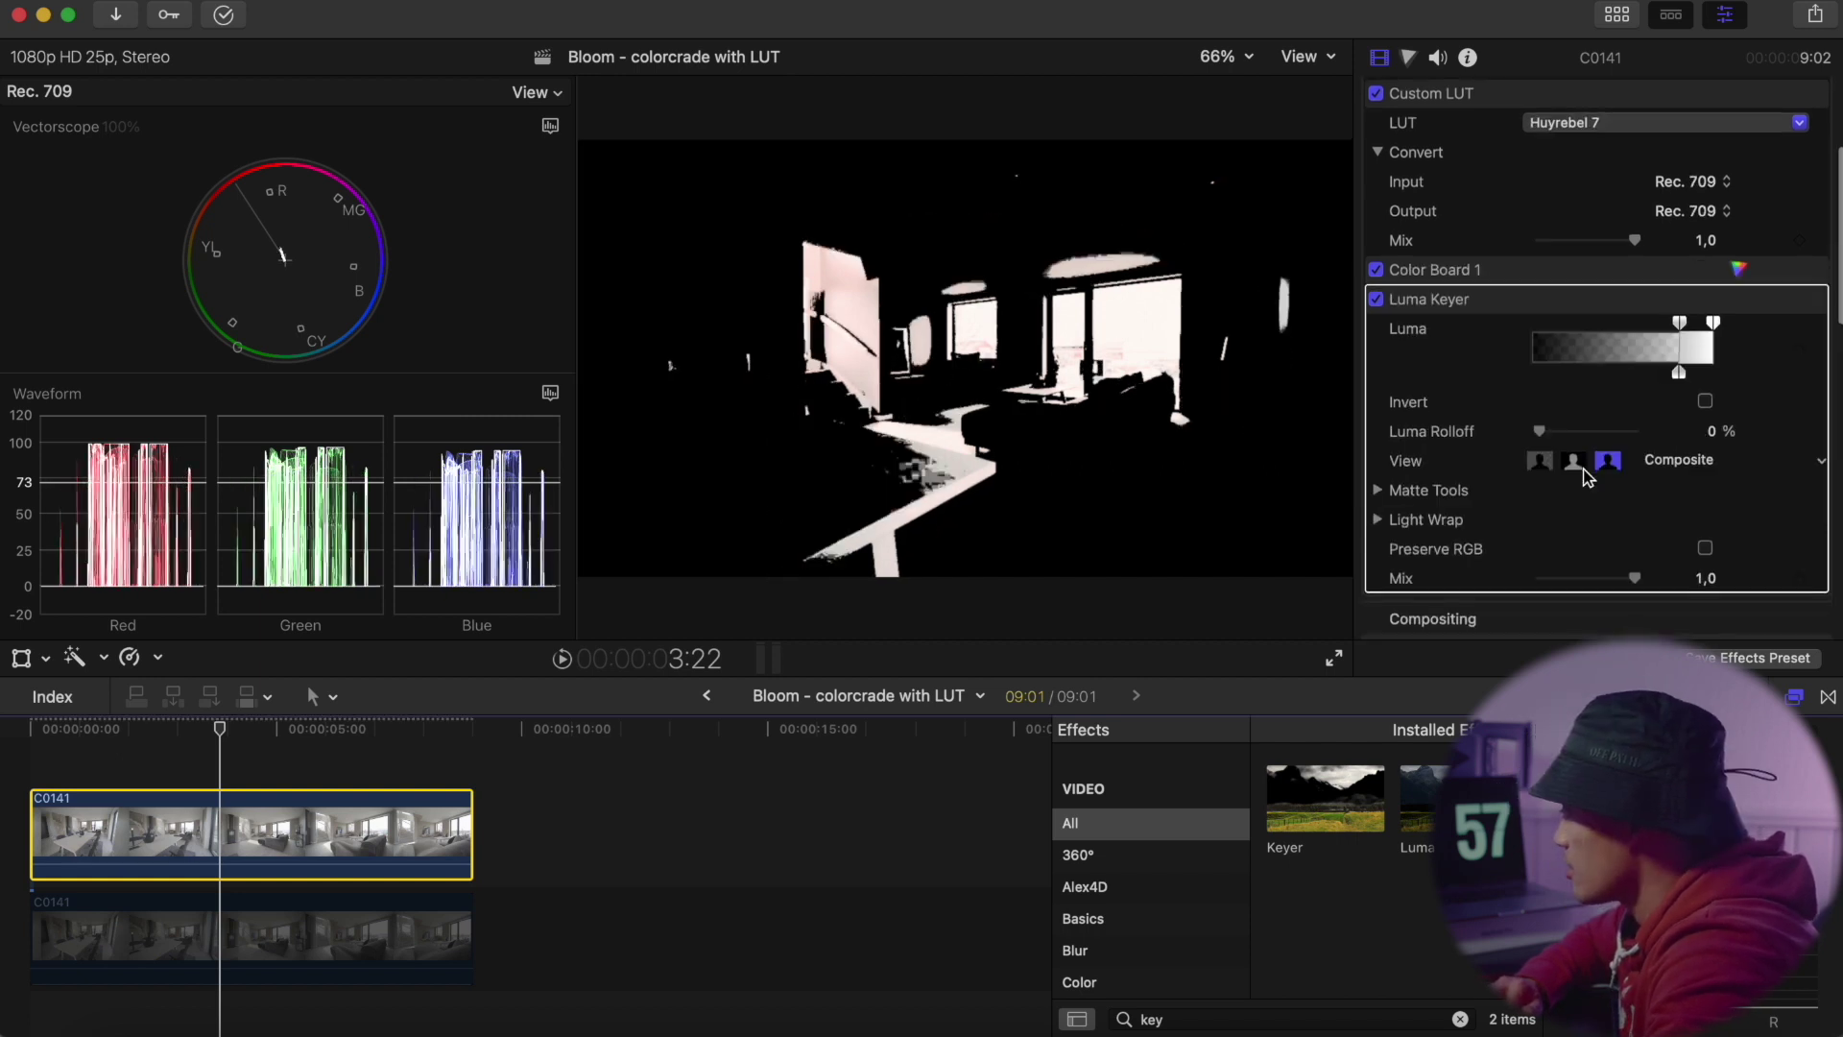
Step: Search the effects for "gaus", apply the Gaussian blur to the upper clip and expand its parameters
{"action": "left_click", "coordinate": [1204, 1013]}
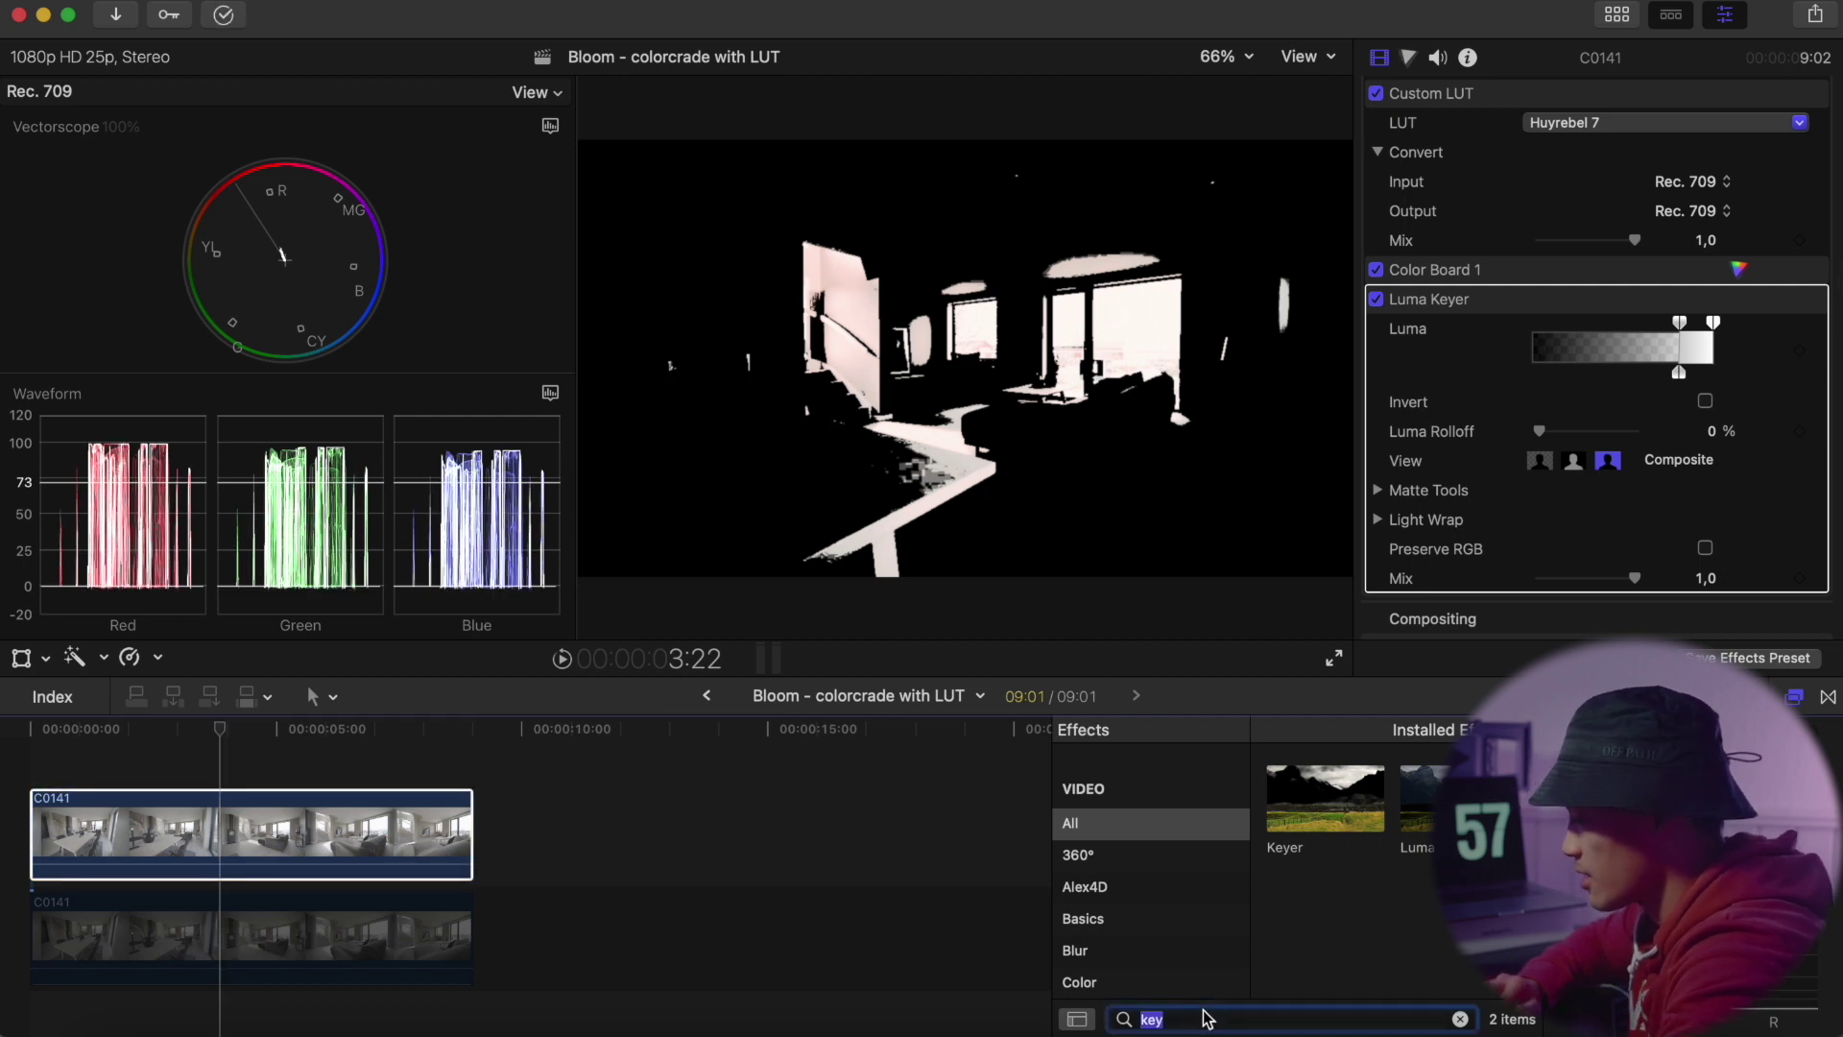
{"action": "type", "text": "gaus"}
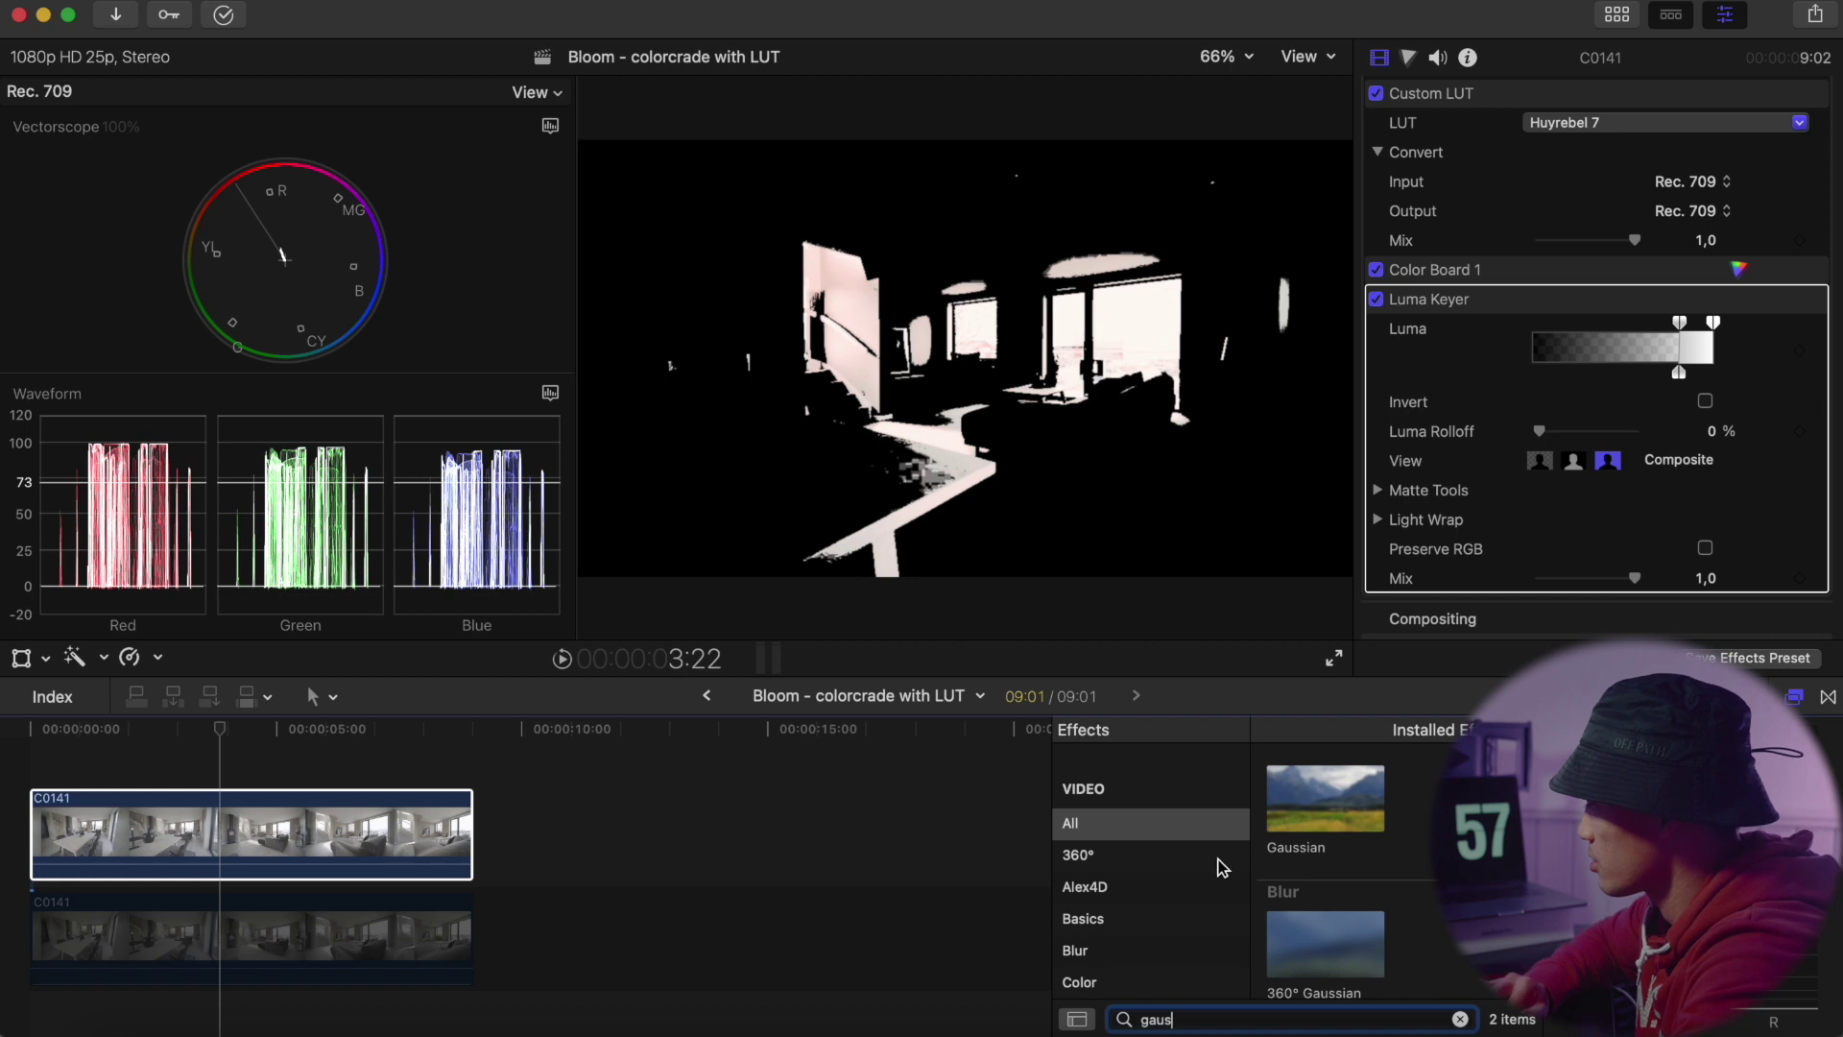
{"action": "left_click", "coordinate": [1317, 824]}
{"action": "left_click_drag", "start_coordinate": [1319, 828], "coordinate": [220, 835]}
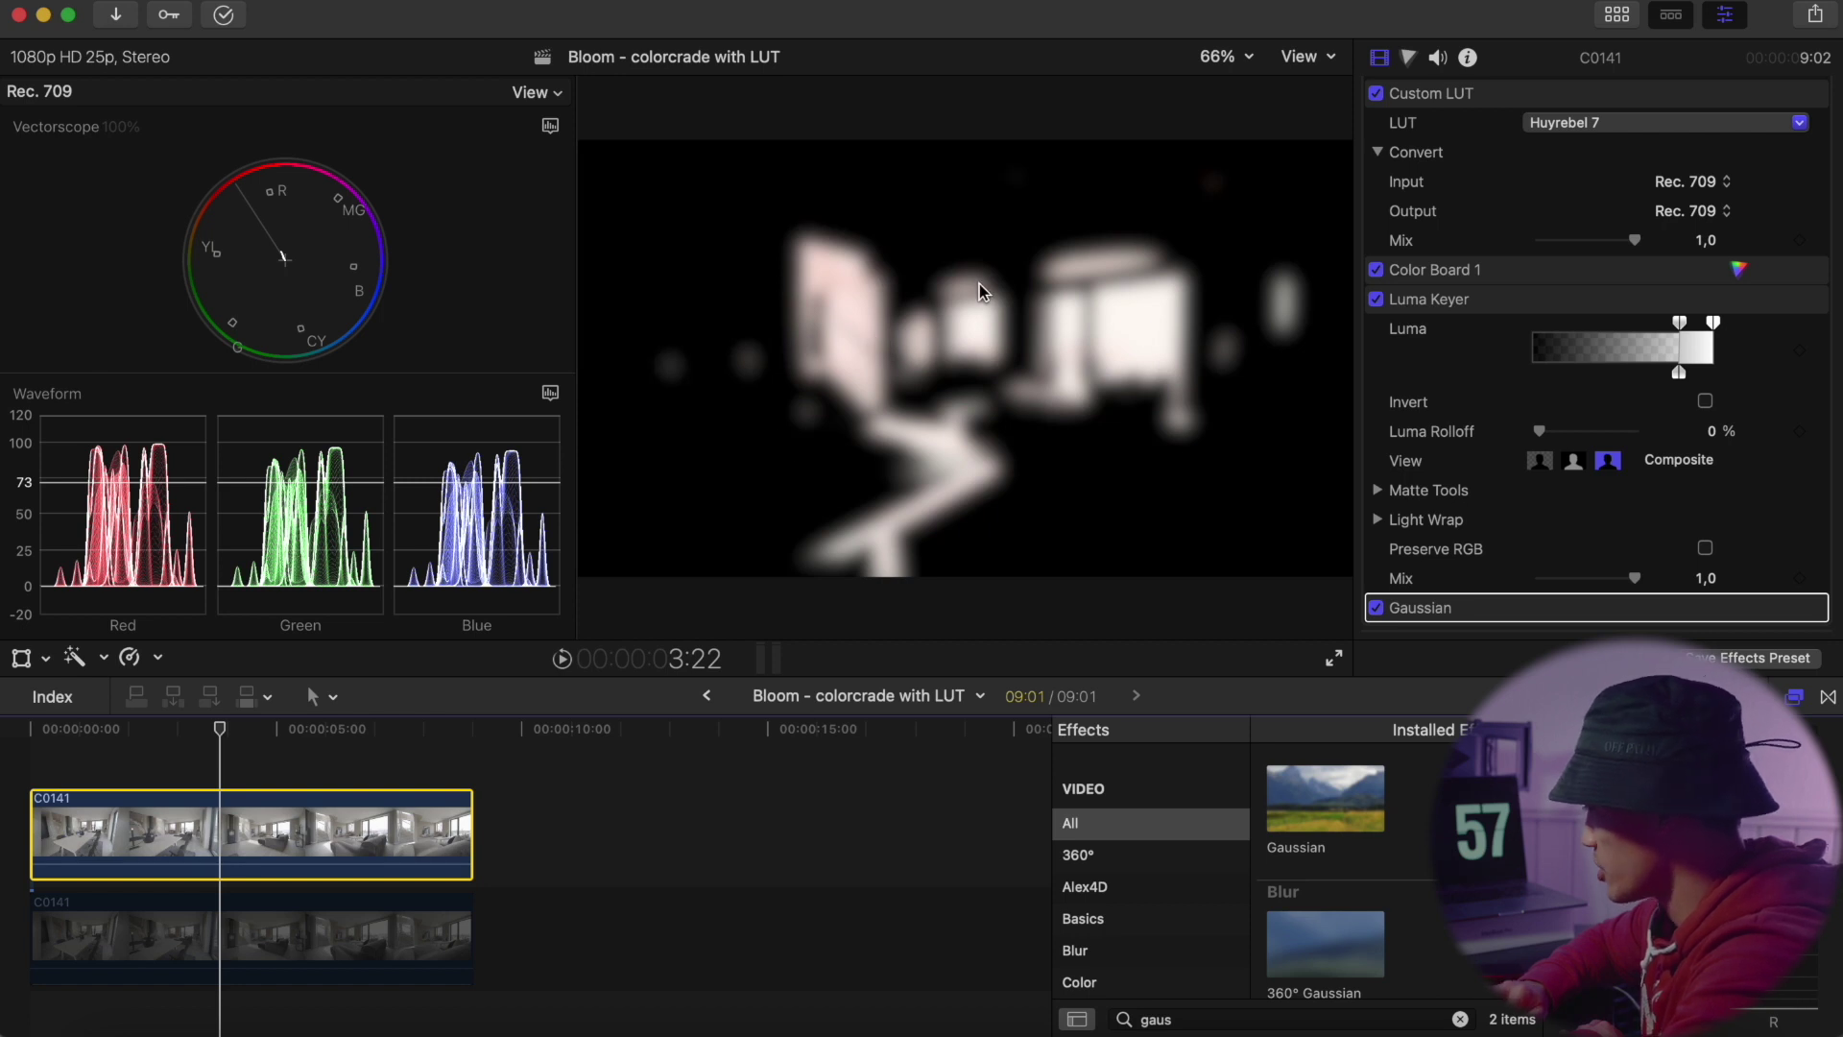
{"action": "scroll", "coordinate": [1501, 461], "scroll_direction": "down", "scroll_amount": 5}
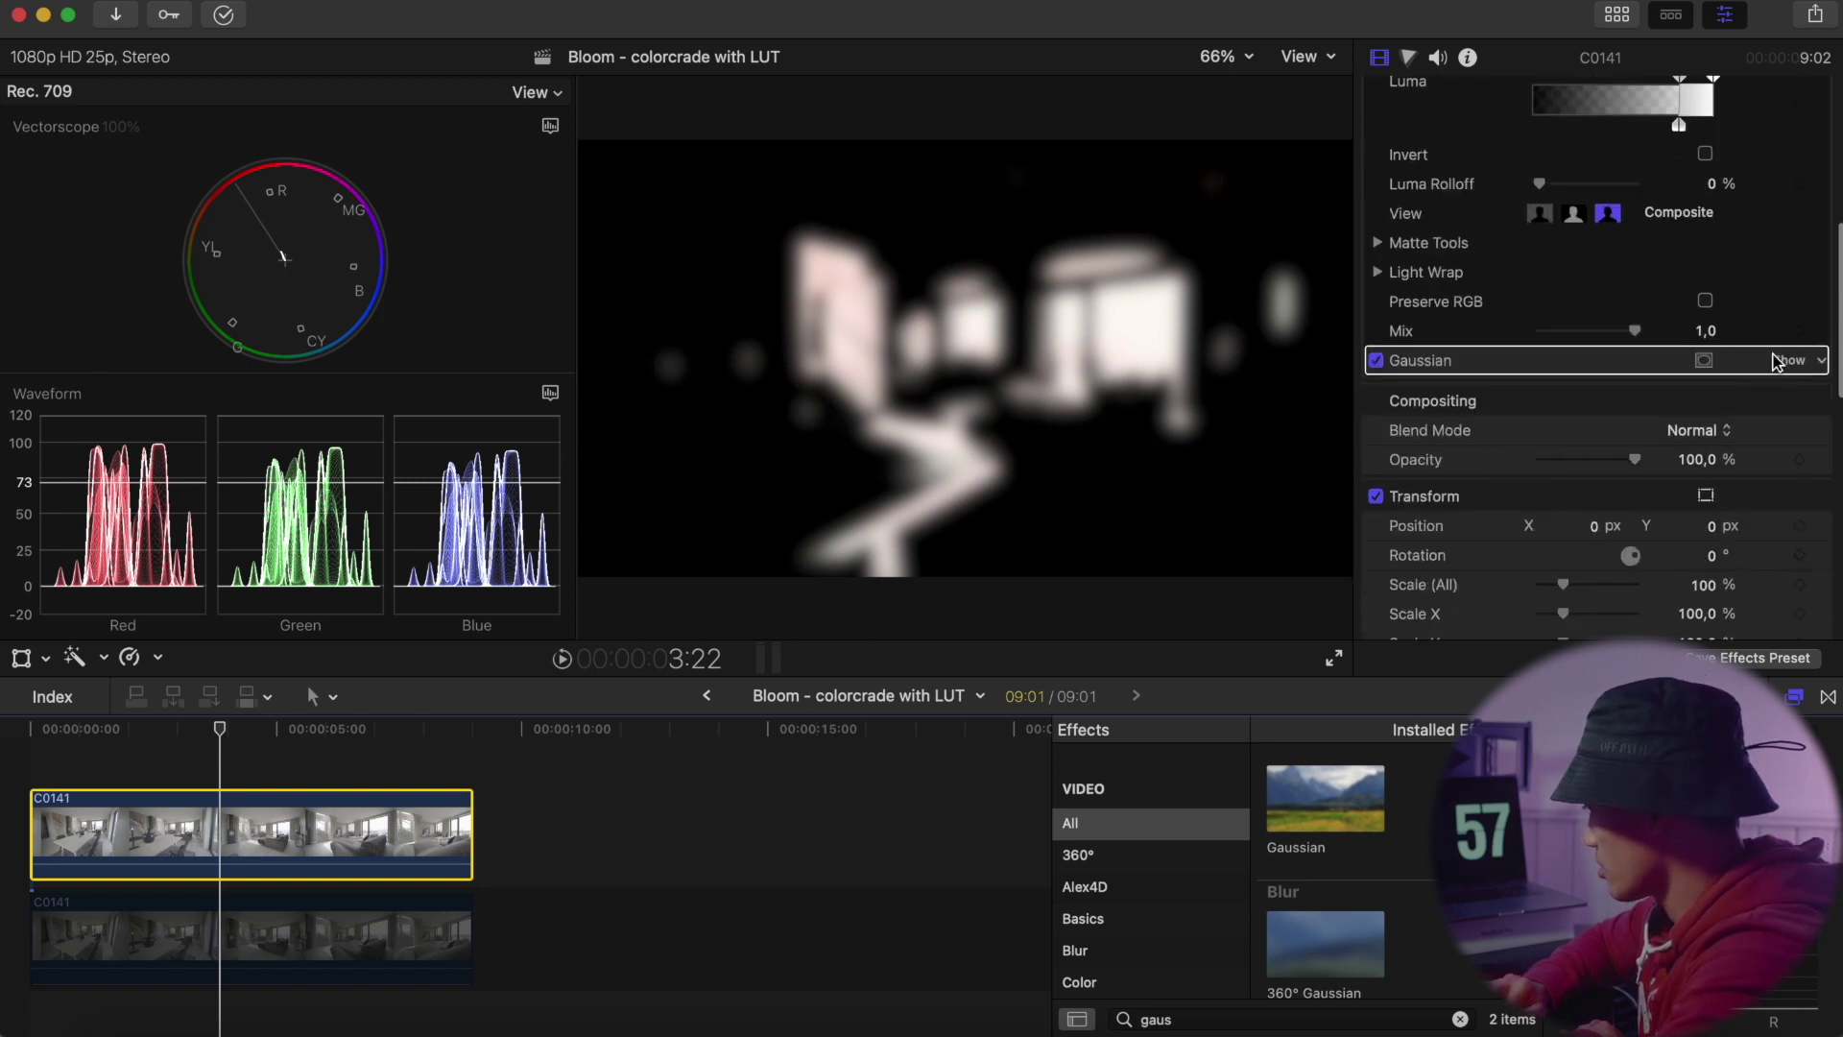
{"action": "left_click", "coordinate": [1782, 361]}
{"action": "scroll", "coordinate": [1525, 357], "scroll_direction": "down", "scroll_amount": 3}
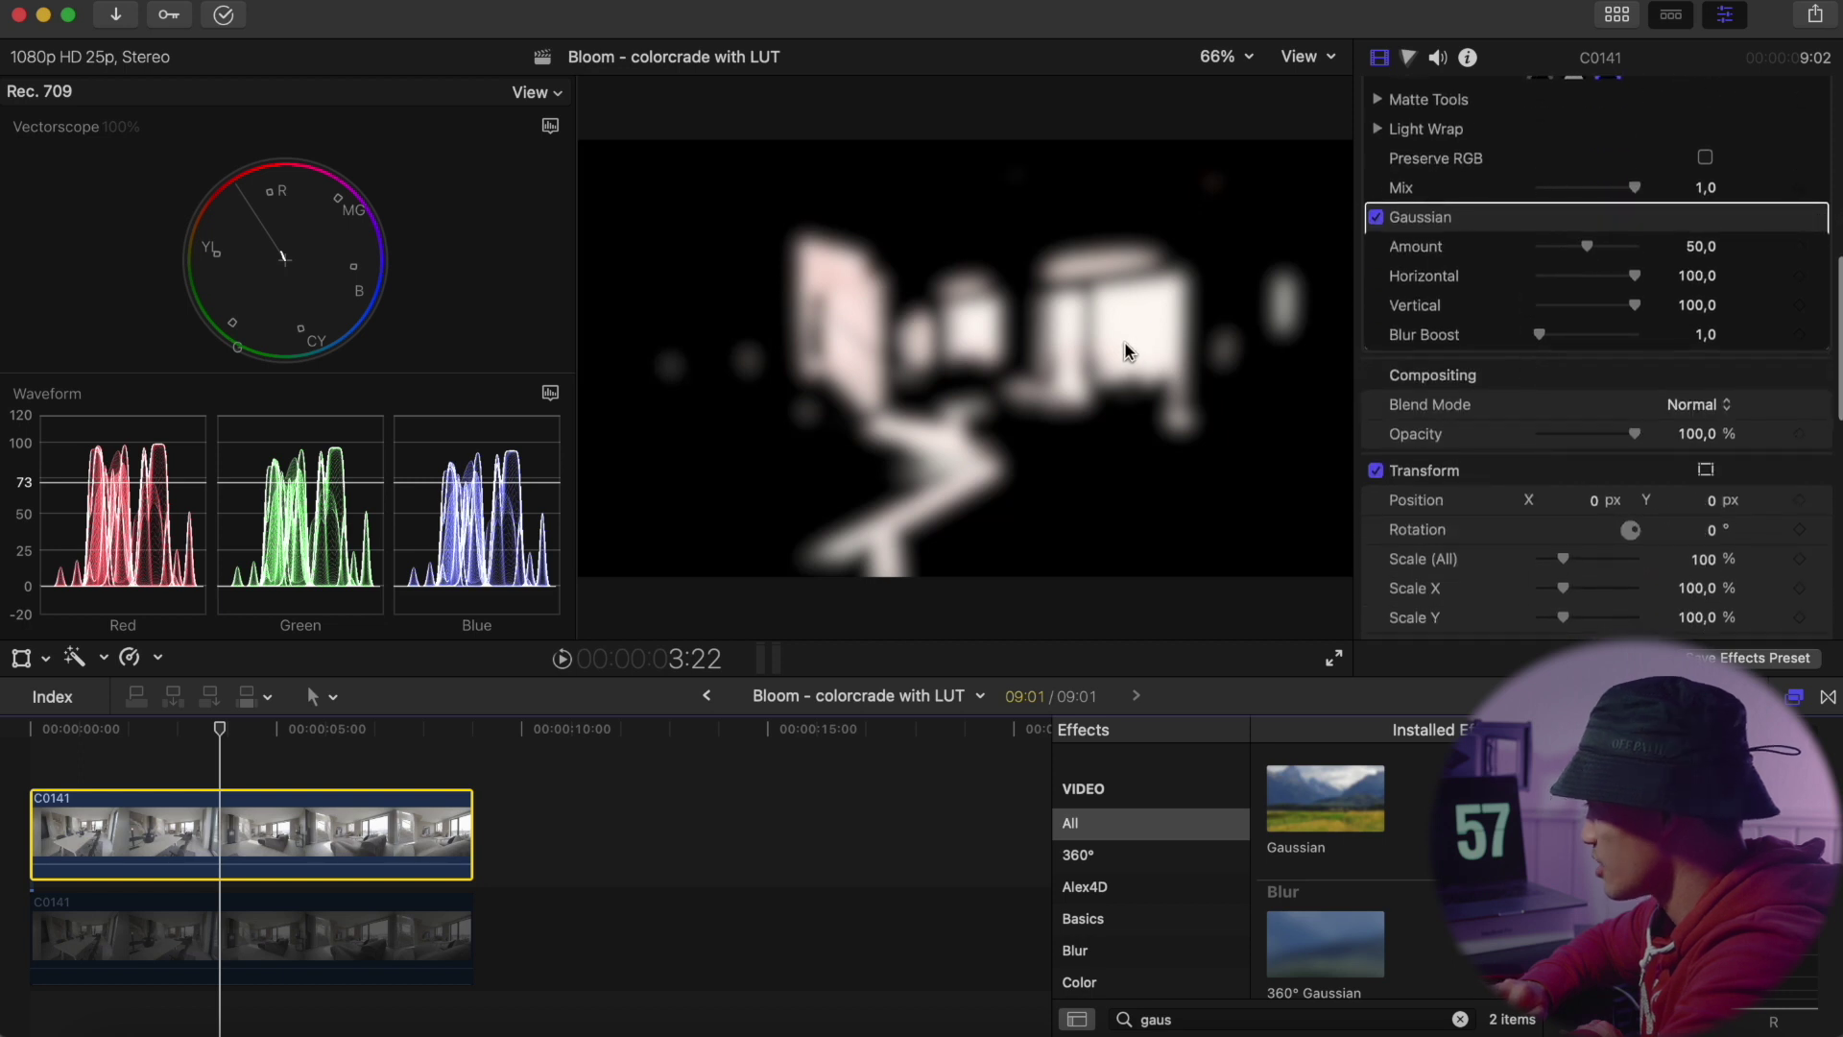
Step: Enable the lower clip again and set the upper blurred clip's opacity to 37%
{"action": "left_click", "coordinate": [215, 908]}
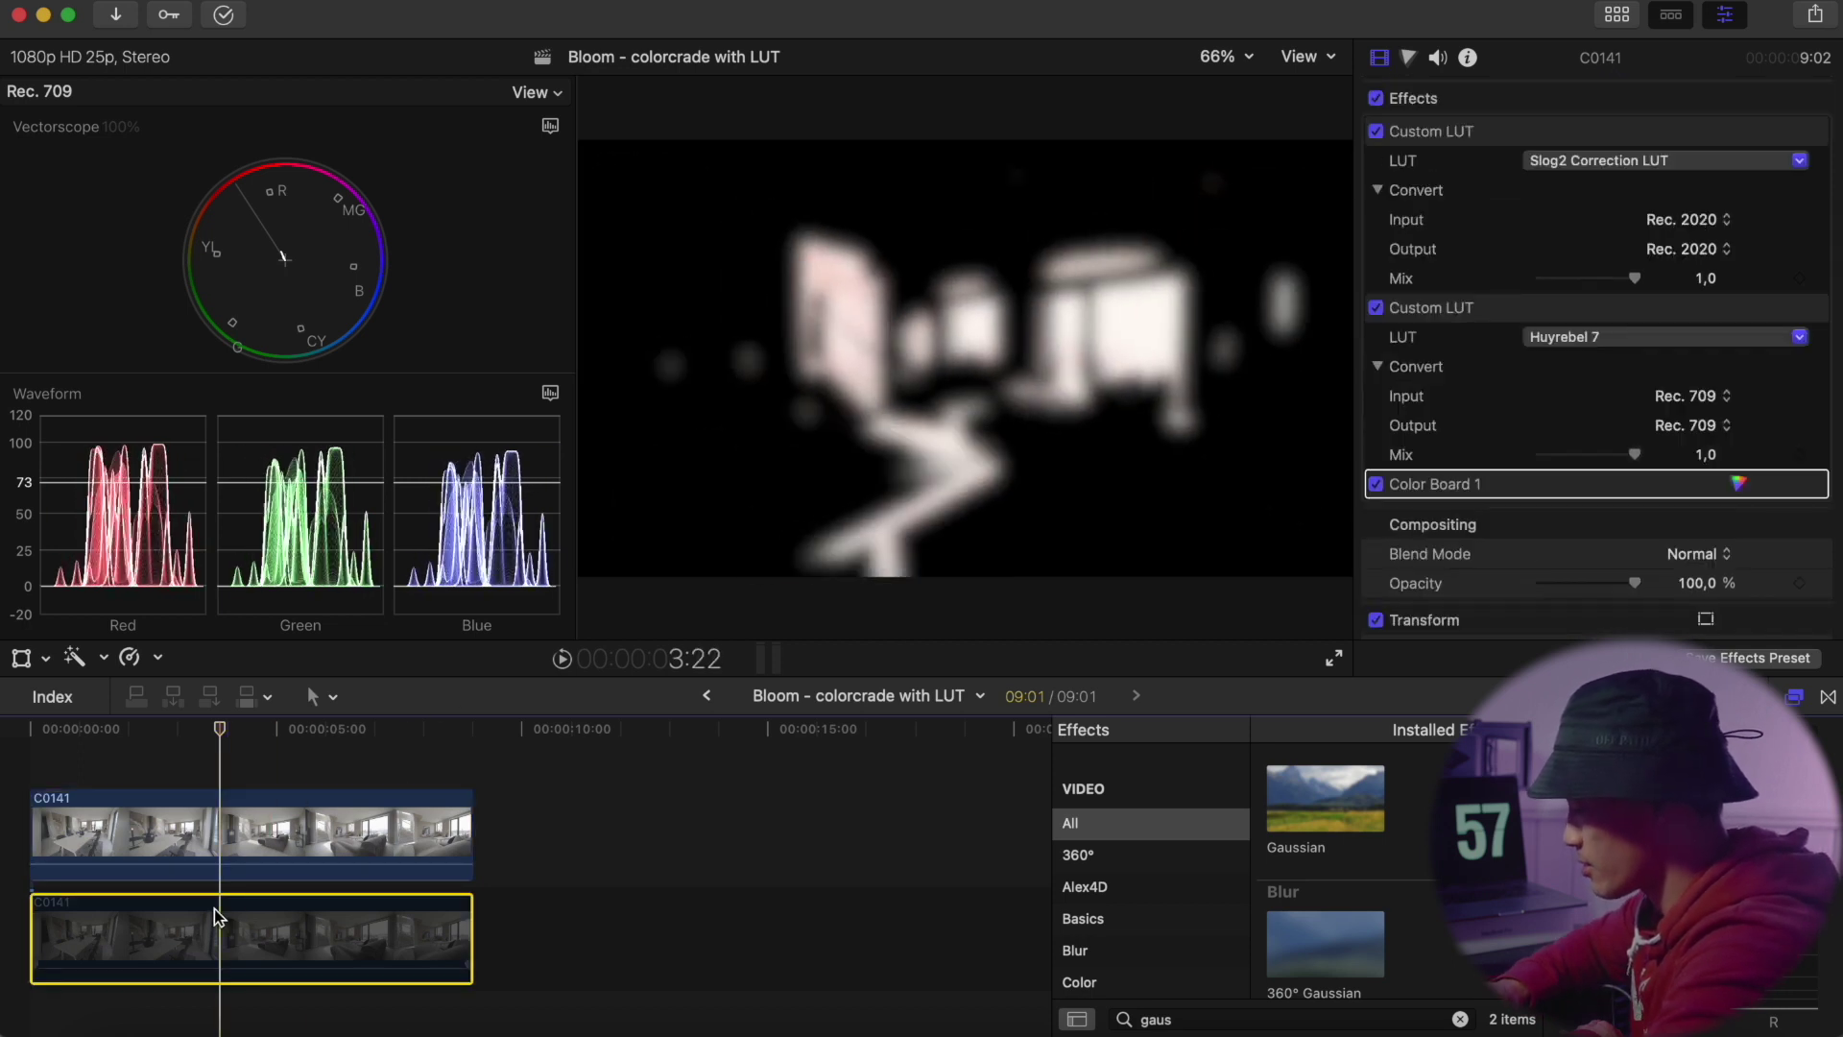
{"action": "key", "text": "v"}
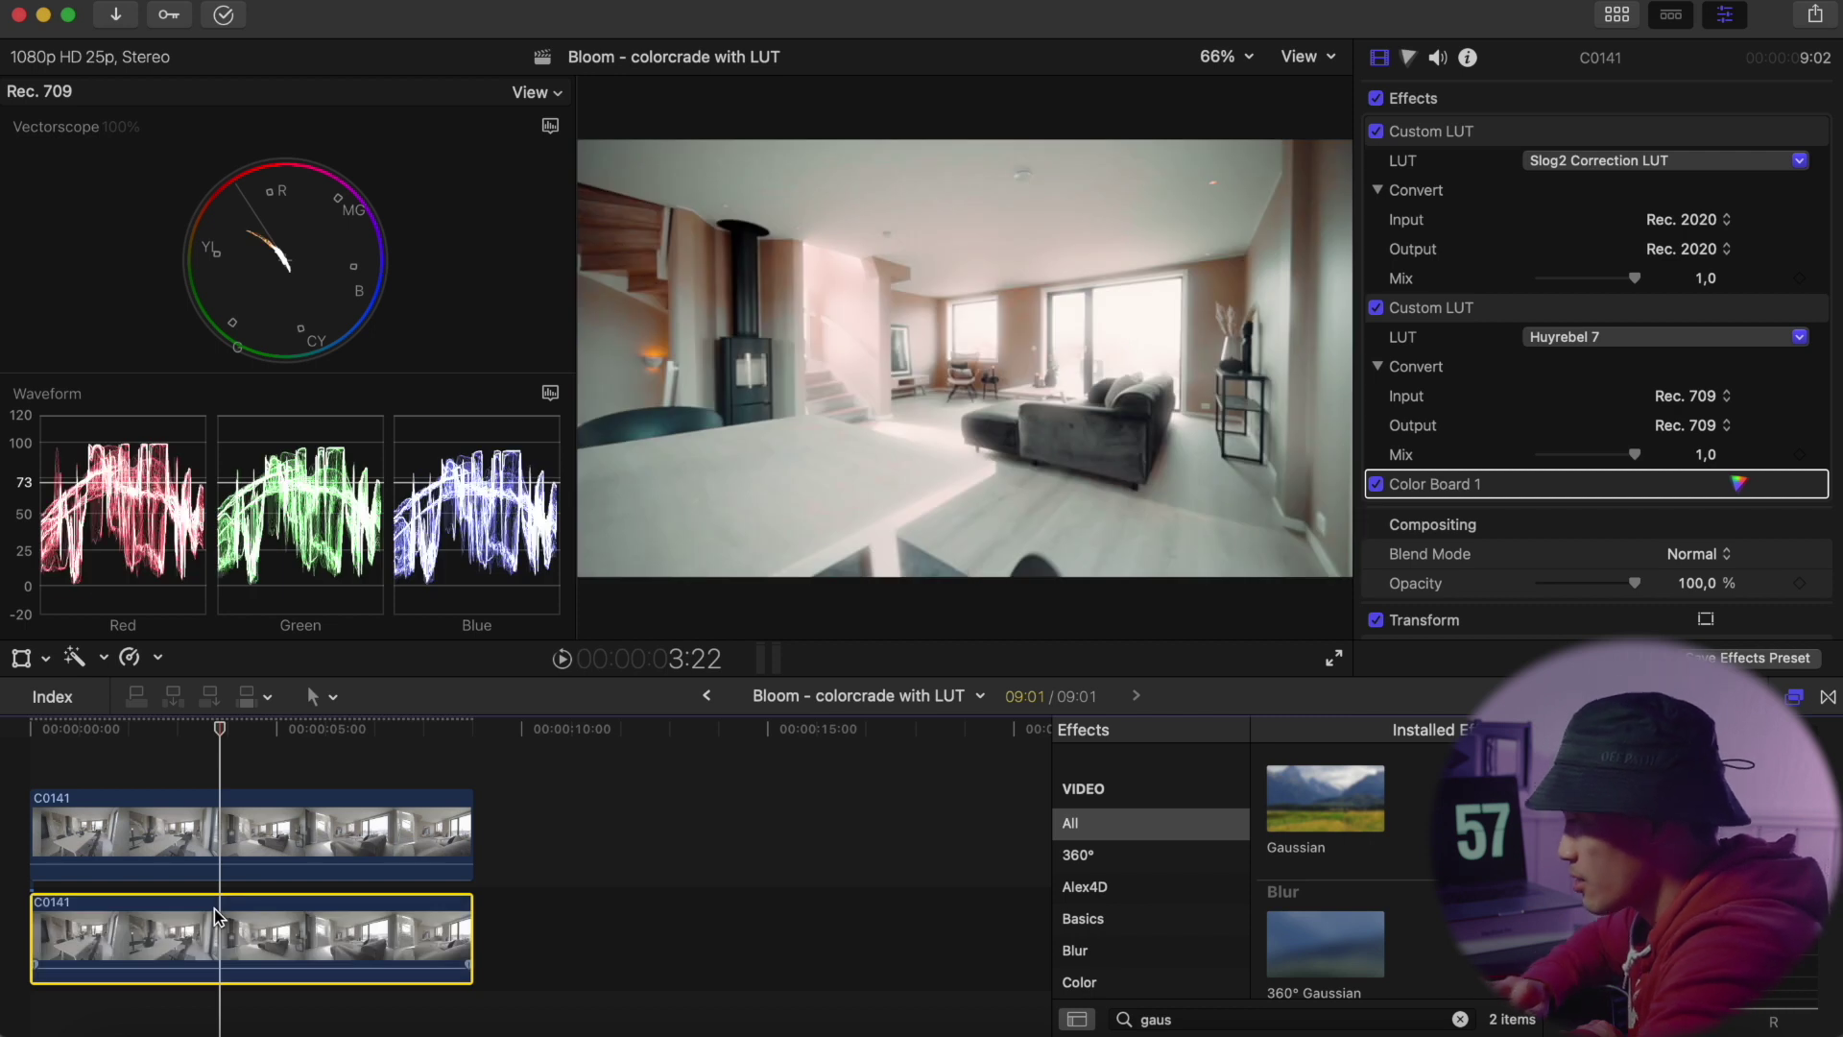
{"action": "left_click", "coordinate": [217, 814]}
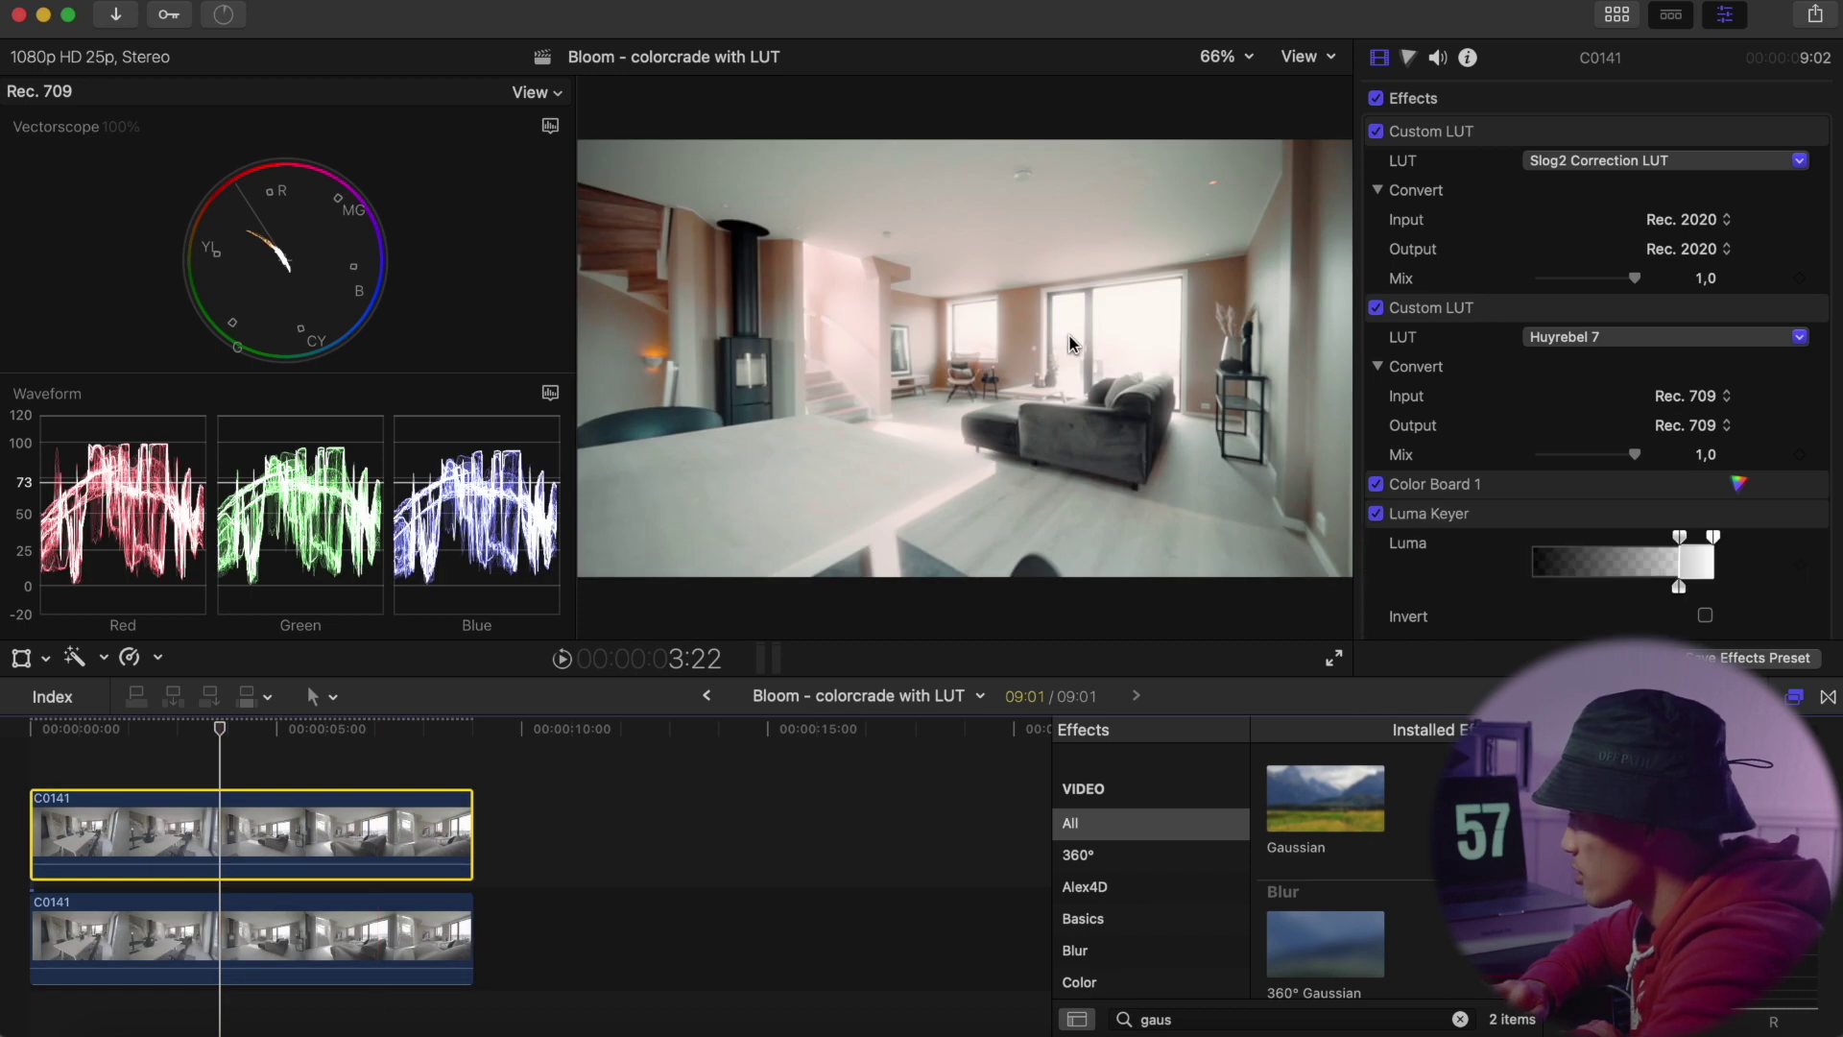
{"action": "scroll", "coordinate": [1522, 373], "scroll_direction": "down", "scroll_amount": 10}
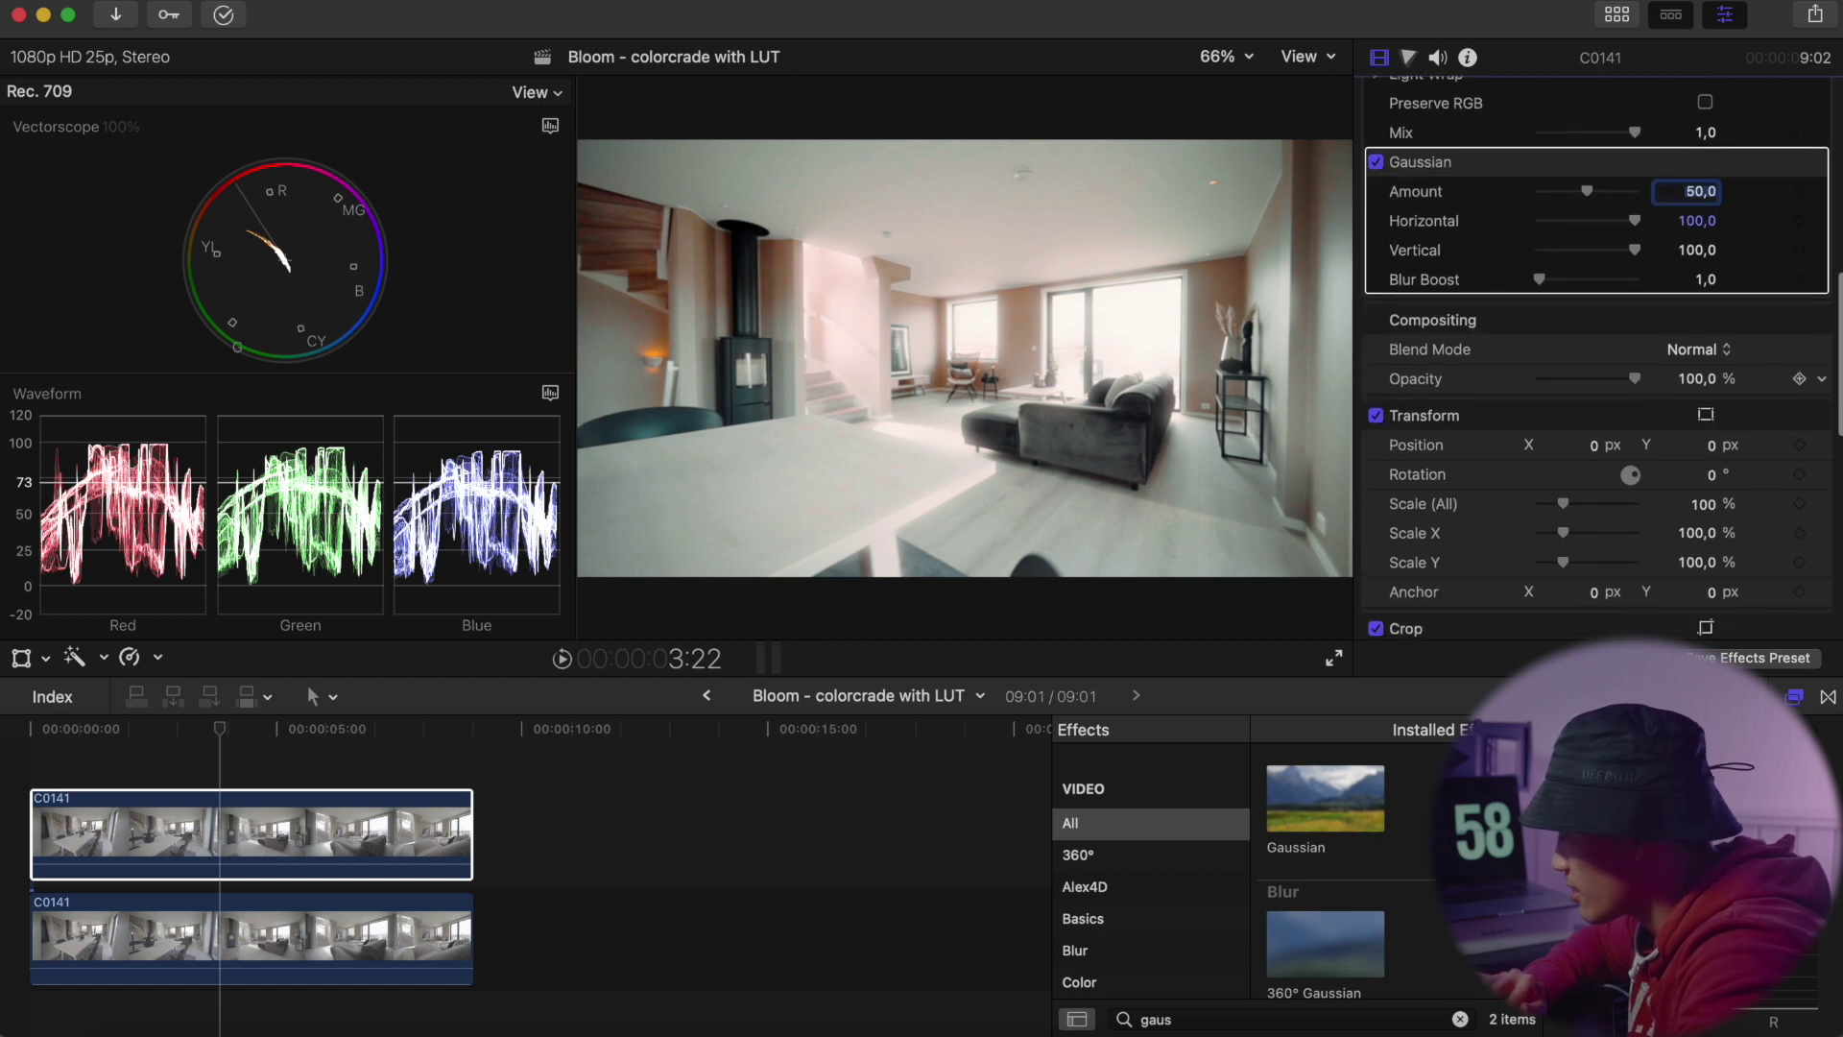
{"action": "left_click_drag", "start_coordinate": [1633, 378], "coordinate": [1566, 387]}
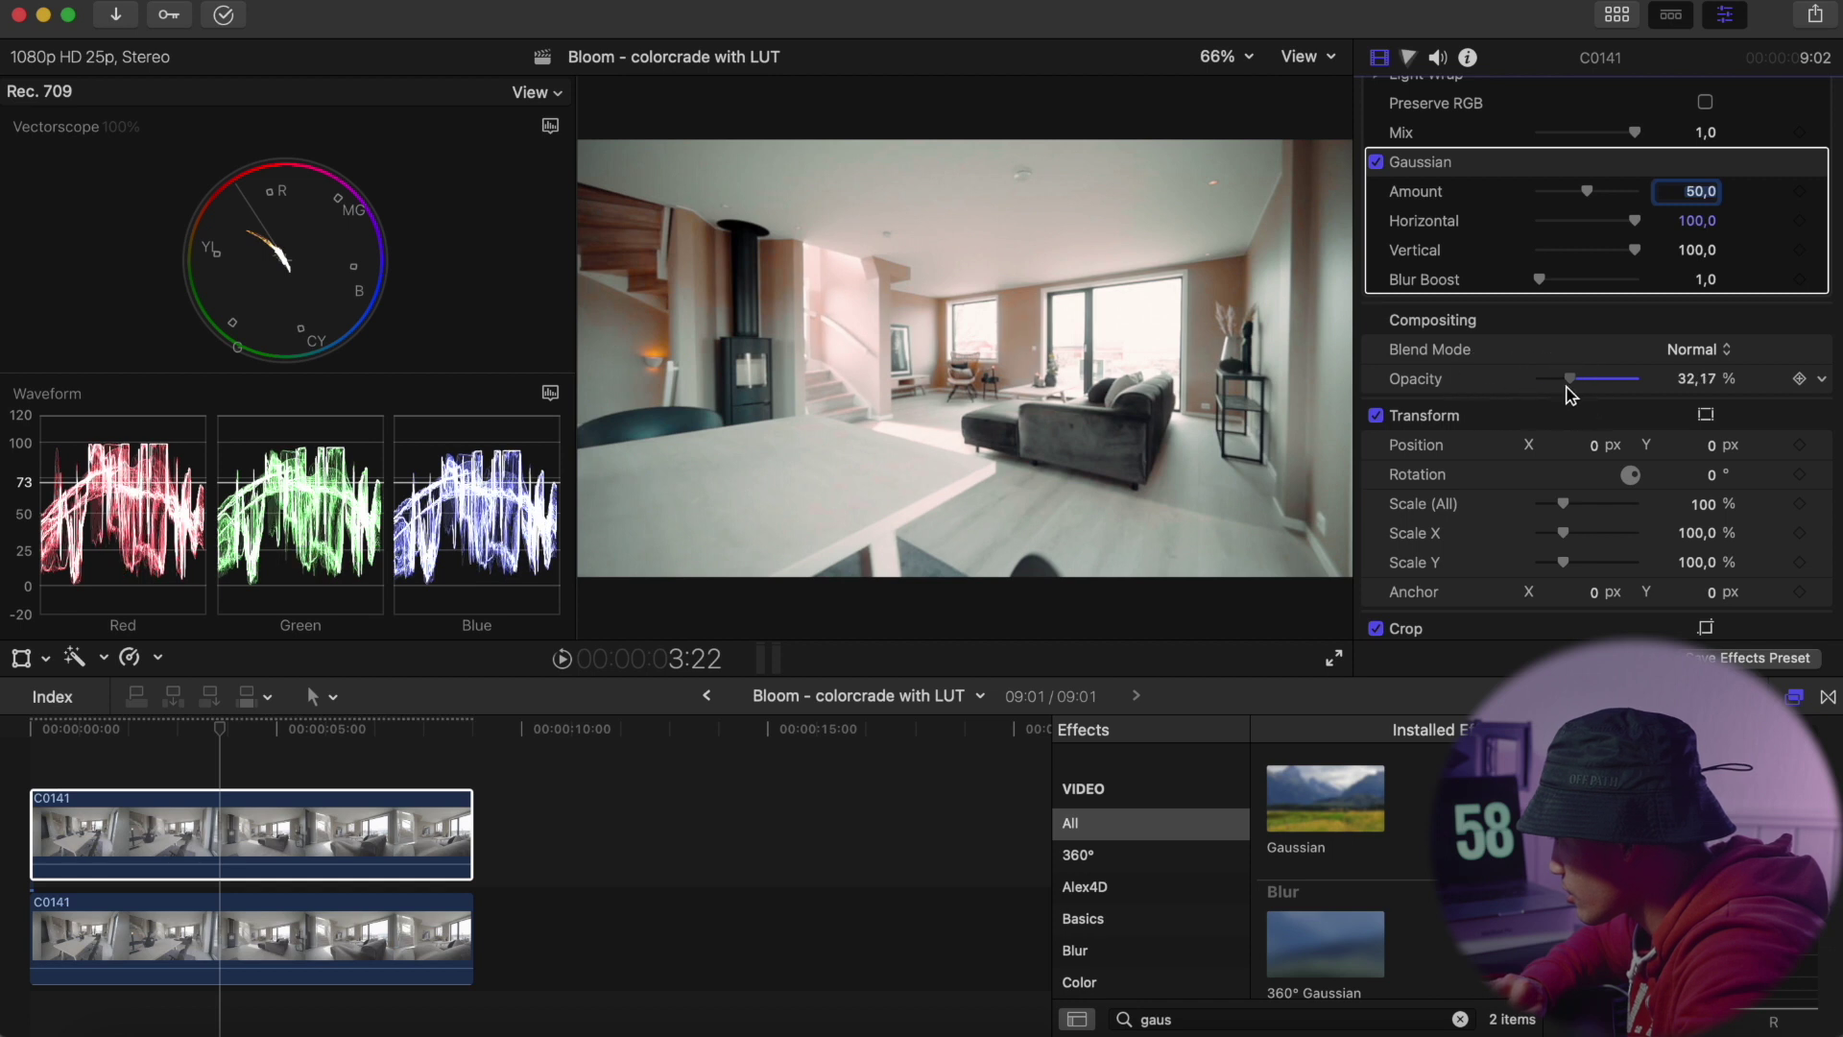
{"action": "left_click", "coordinate": [1693, 380]}
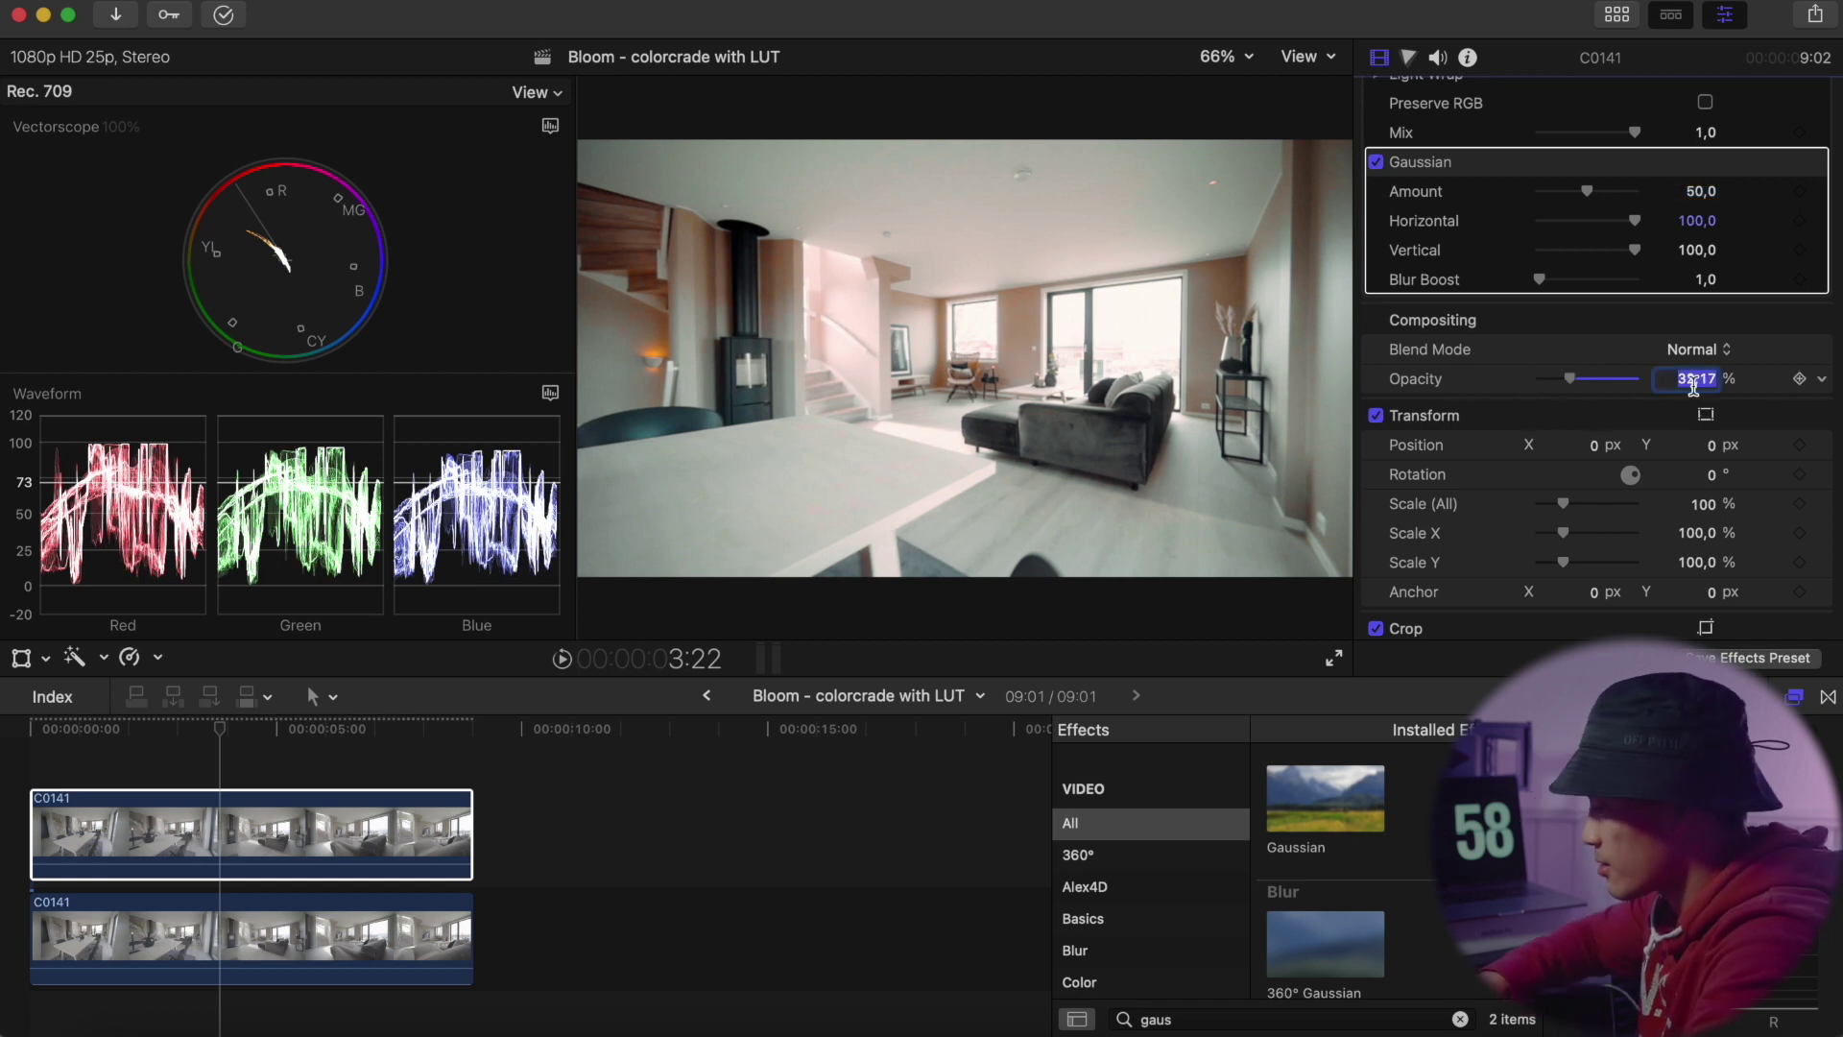
{"action": "type", "text": "37"}
{"action": "key", "text": "Return"}
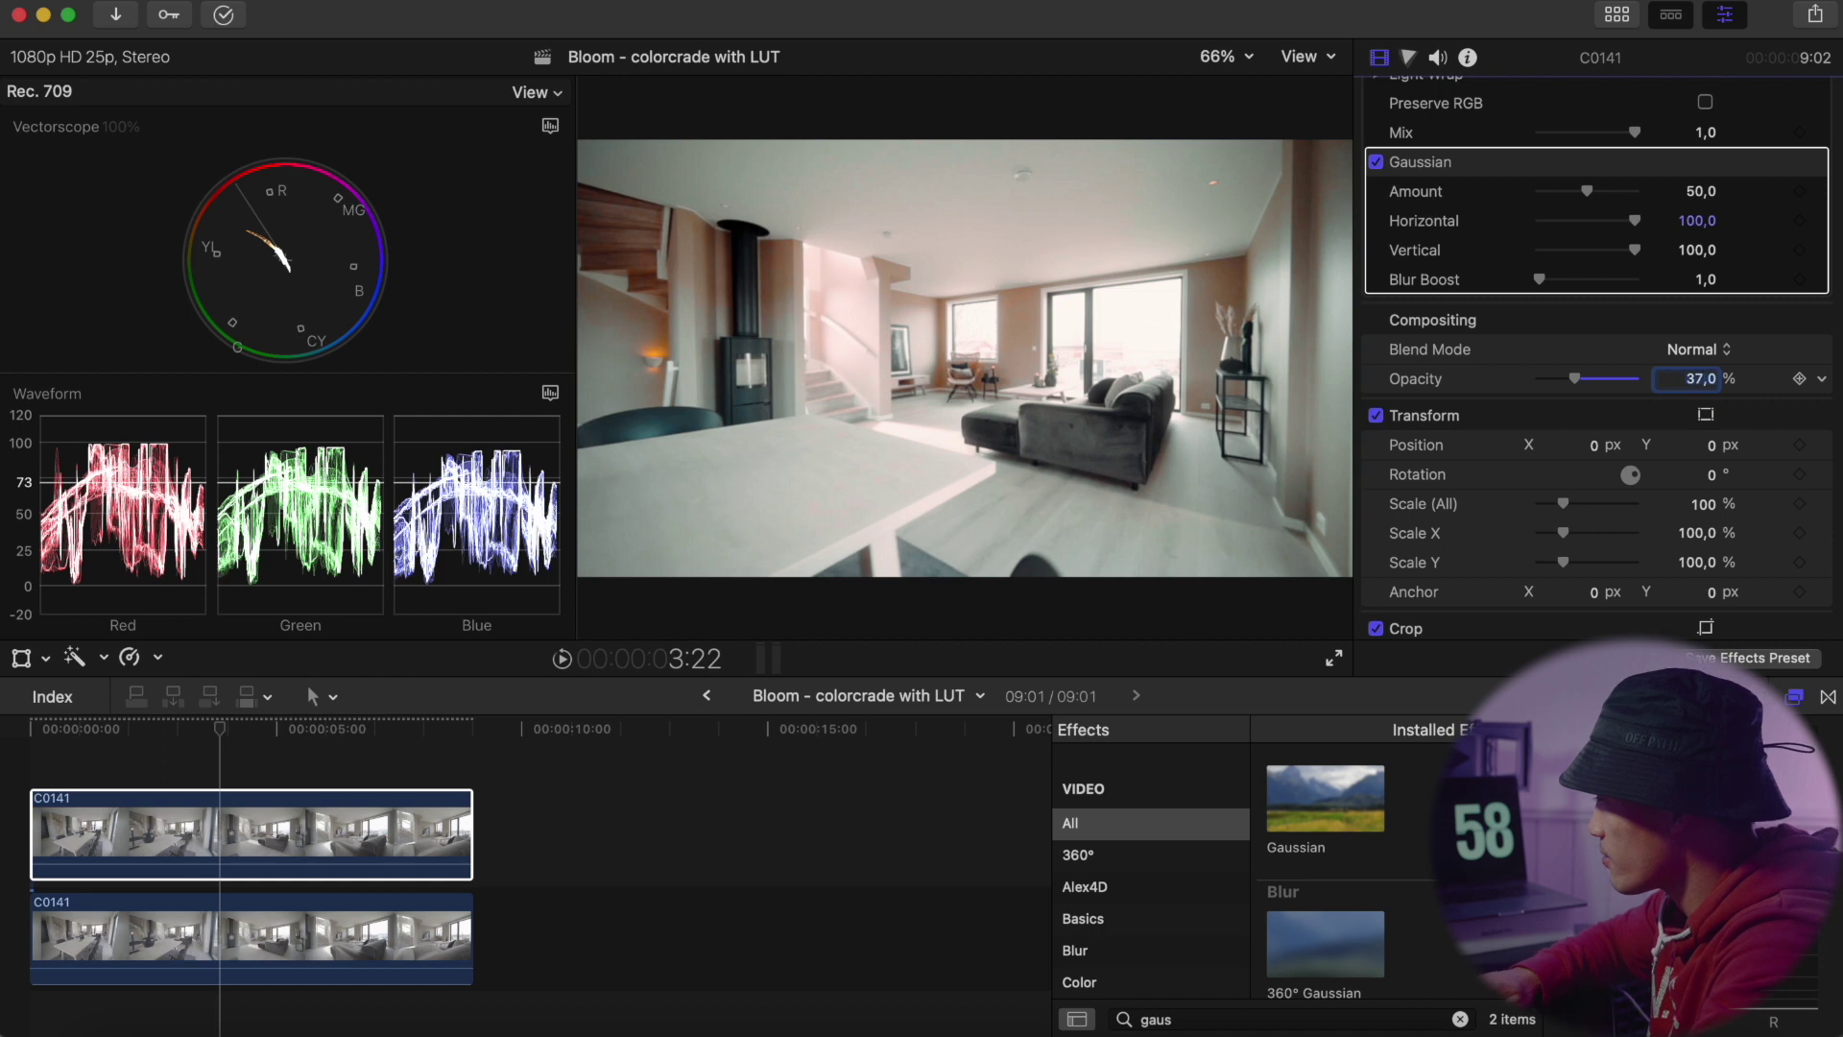
Step: Compare the bloom with the Gaussian effect off and on, and play the sequence from the start
{"action": "scroll", "coordinate": [1531, 327], "scroll_direction": "up", "scroll_amount": 10}
{"action": "scroll", "coordinate": [1395, 336], "scroll_direction": "down", "scroll_amount": 6}
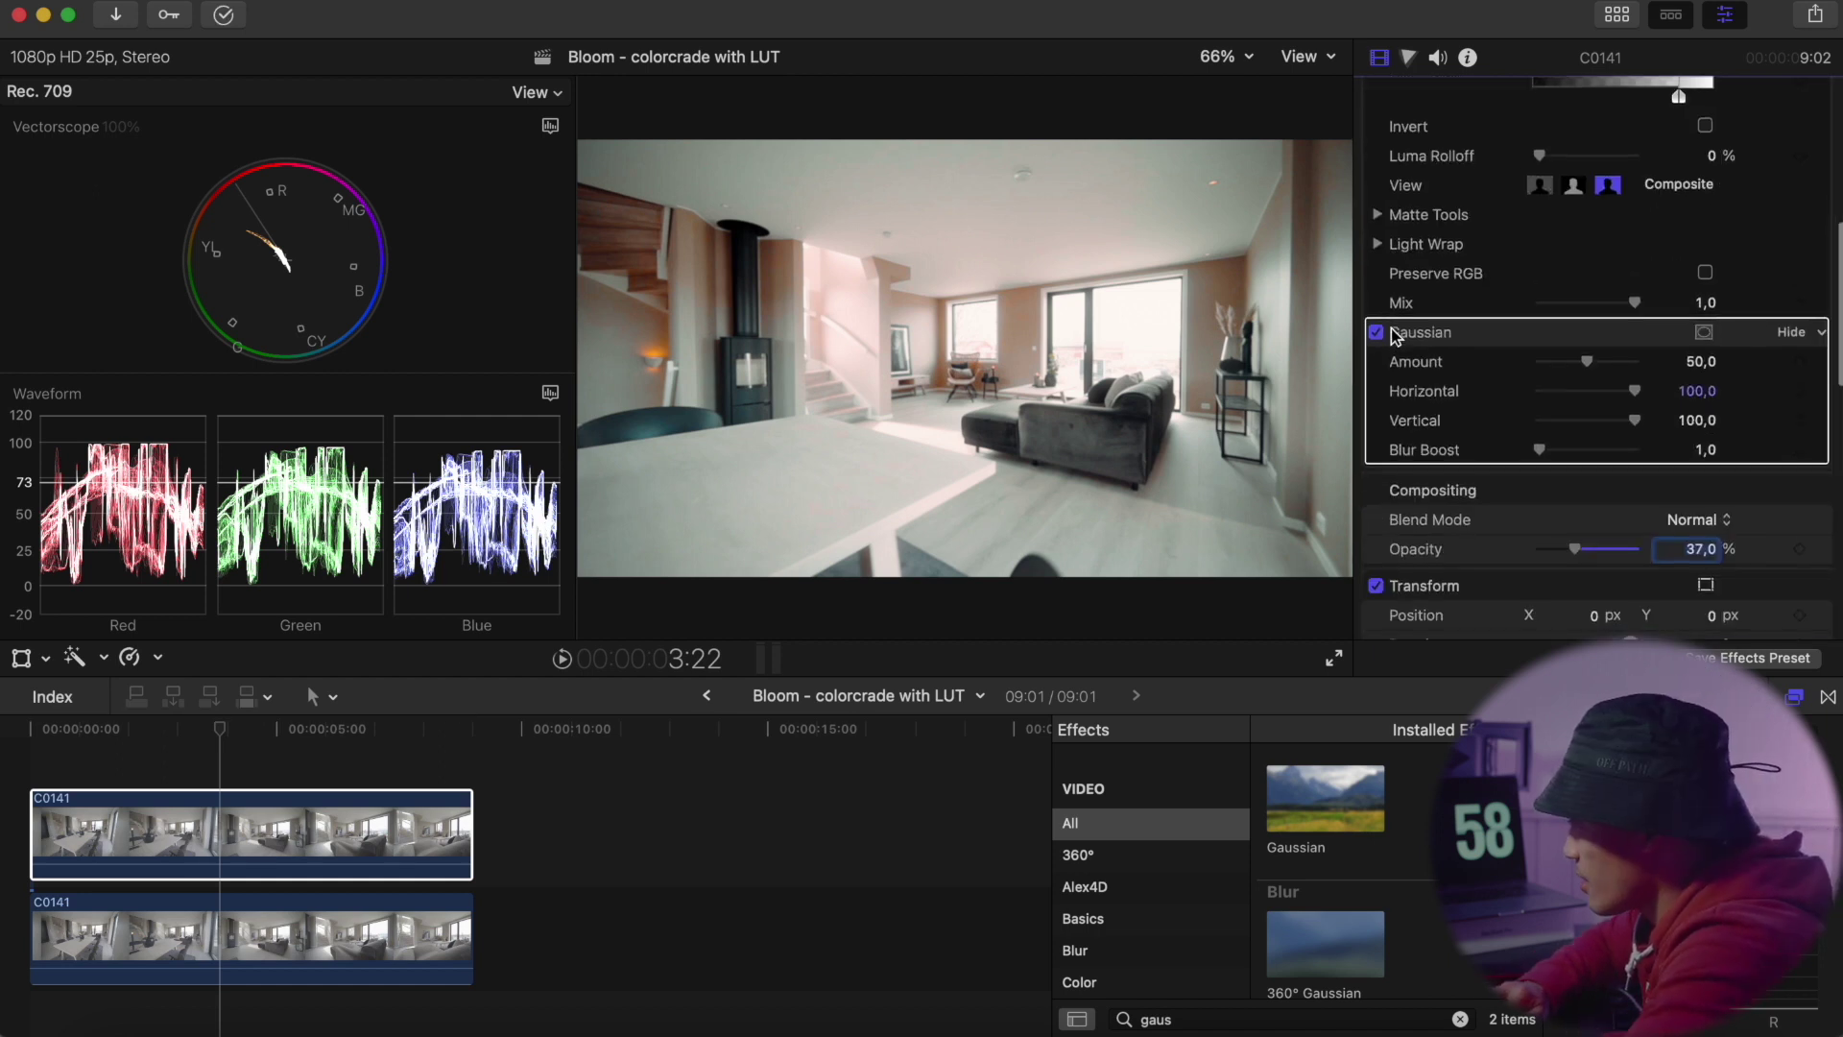
{"action": "left_click", "coordinate": [1376, 333]}
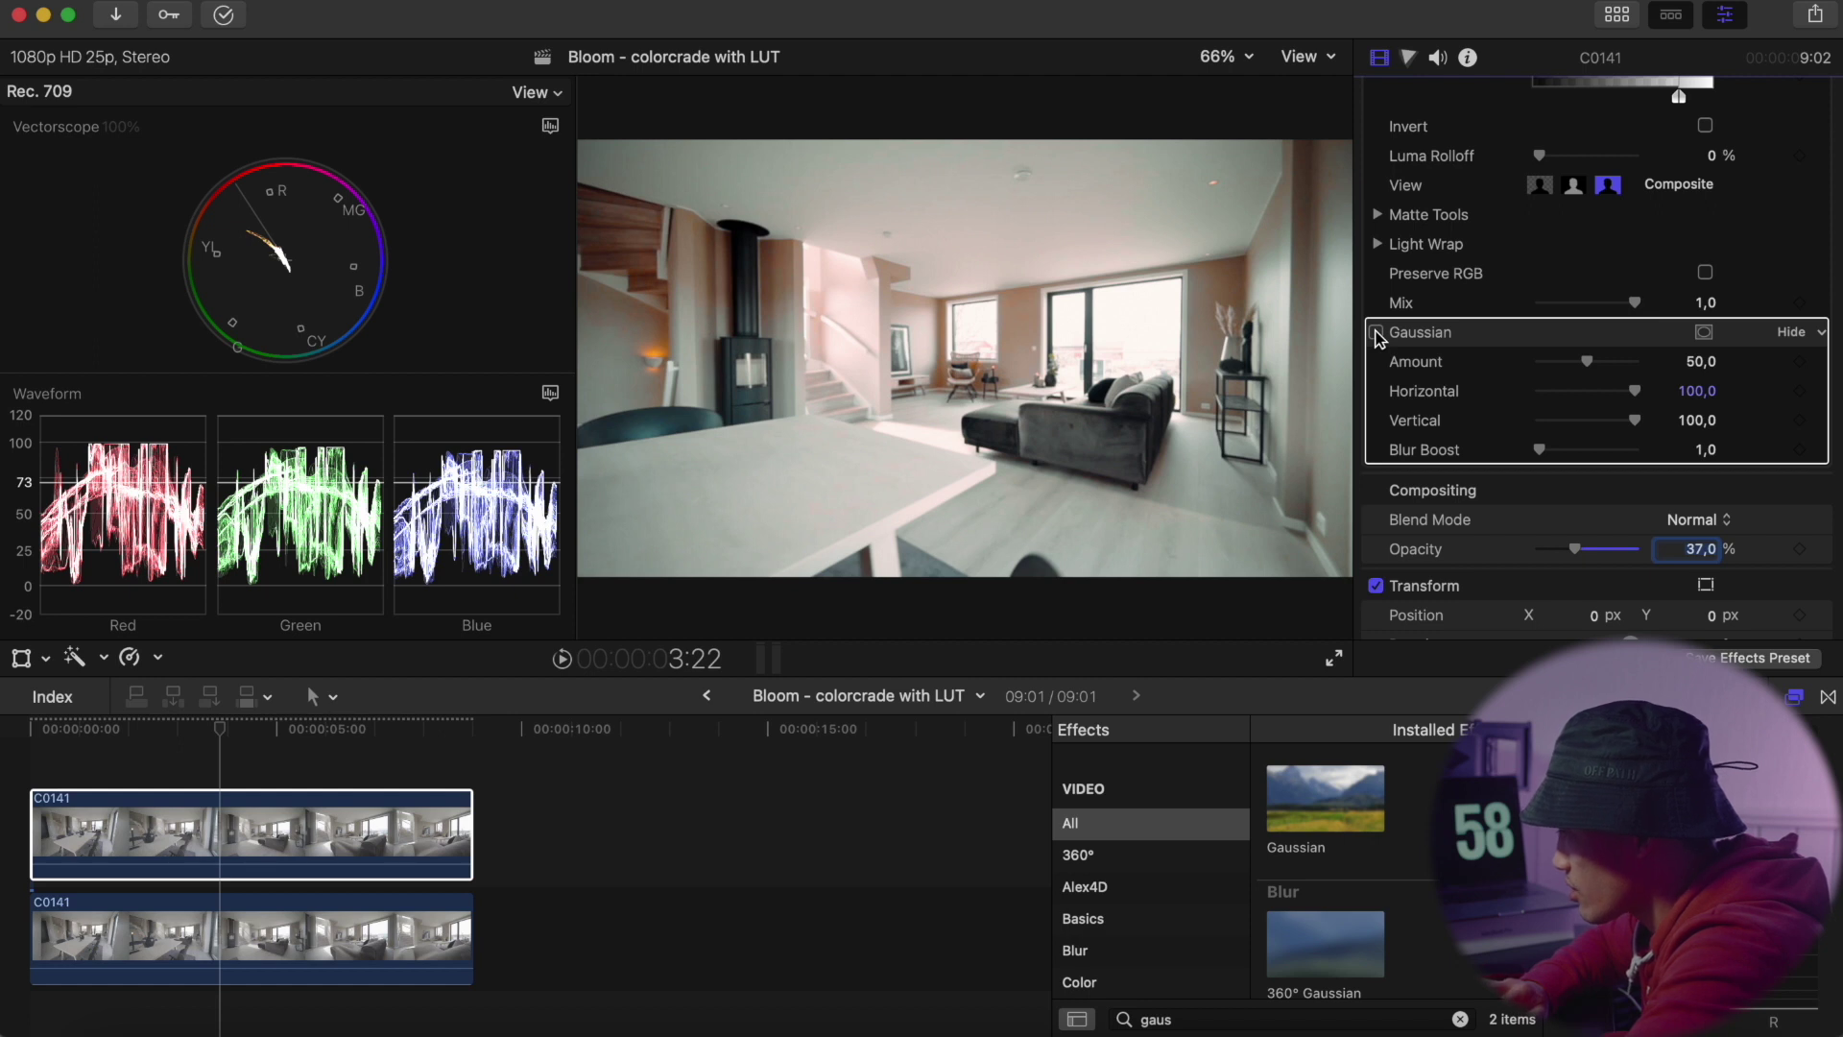
{"action": "left_click", "coordinate": [1377, 333]}
{"action": "left_click", "coordinate": [34, 816]}
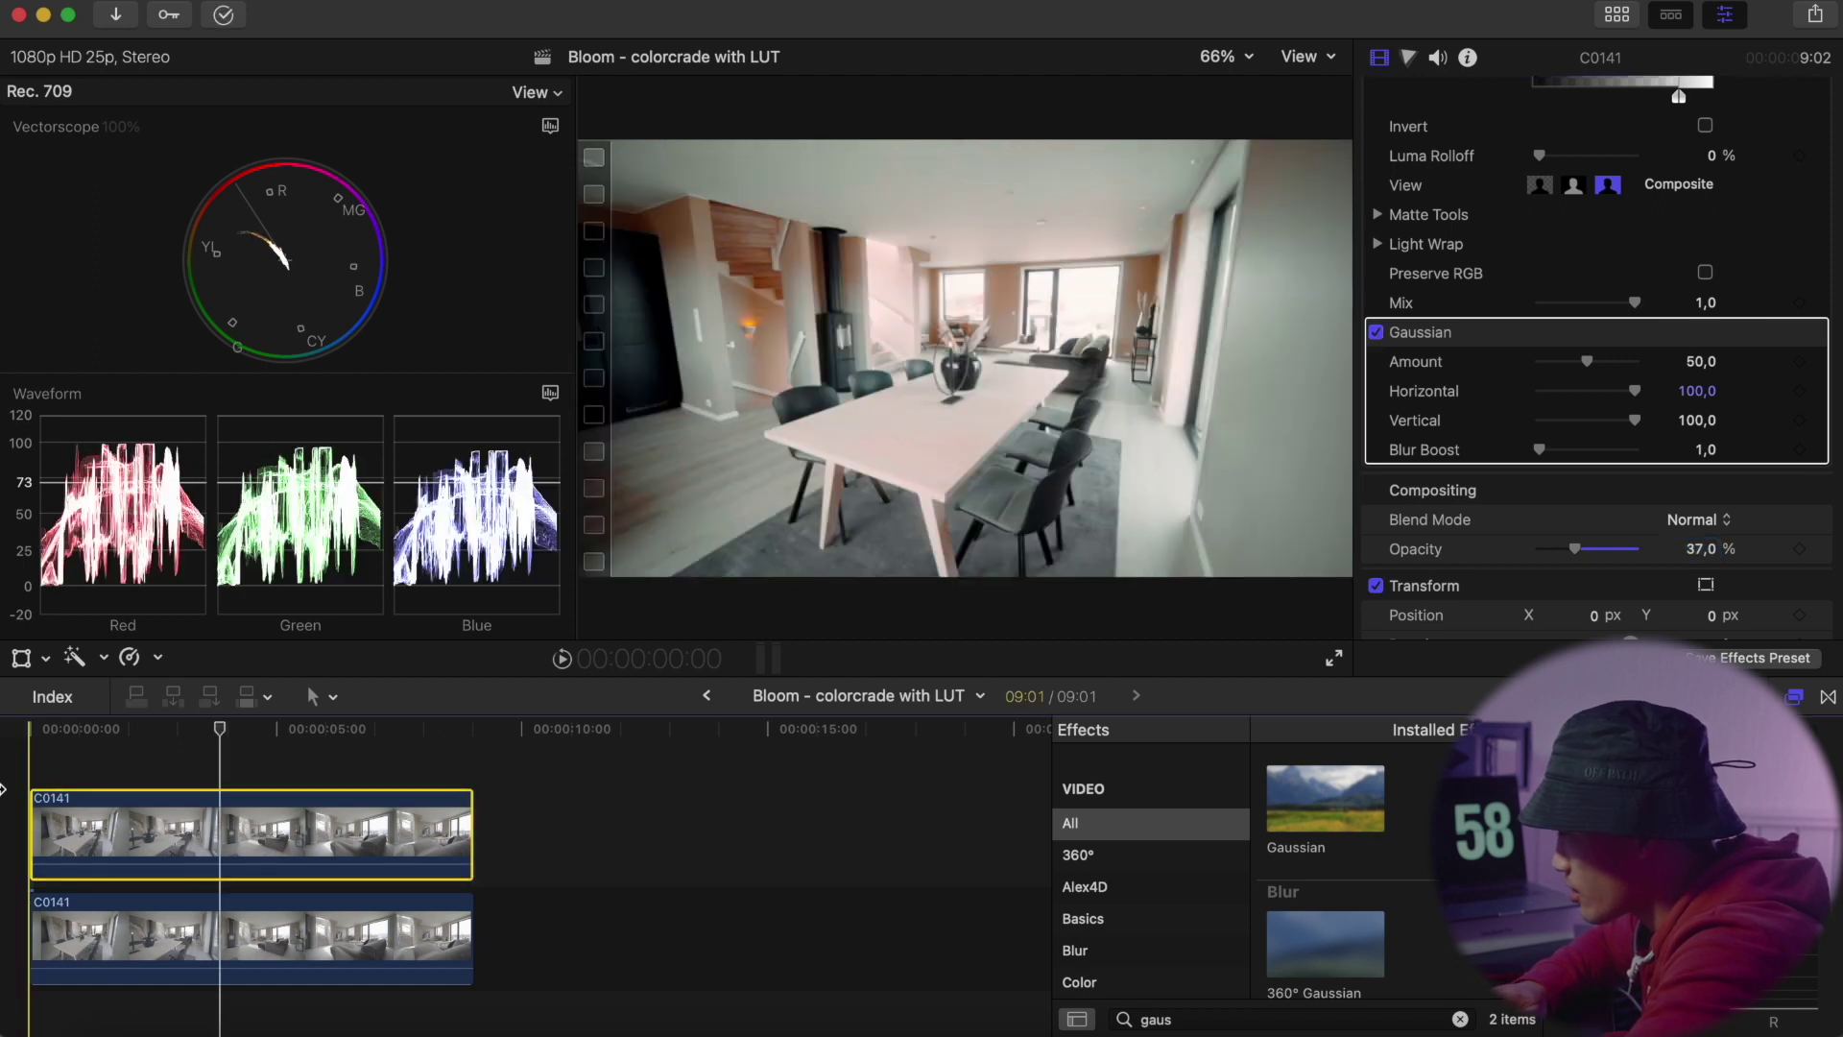
{"action": "key", "text": "space"}
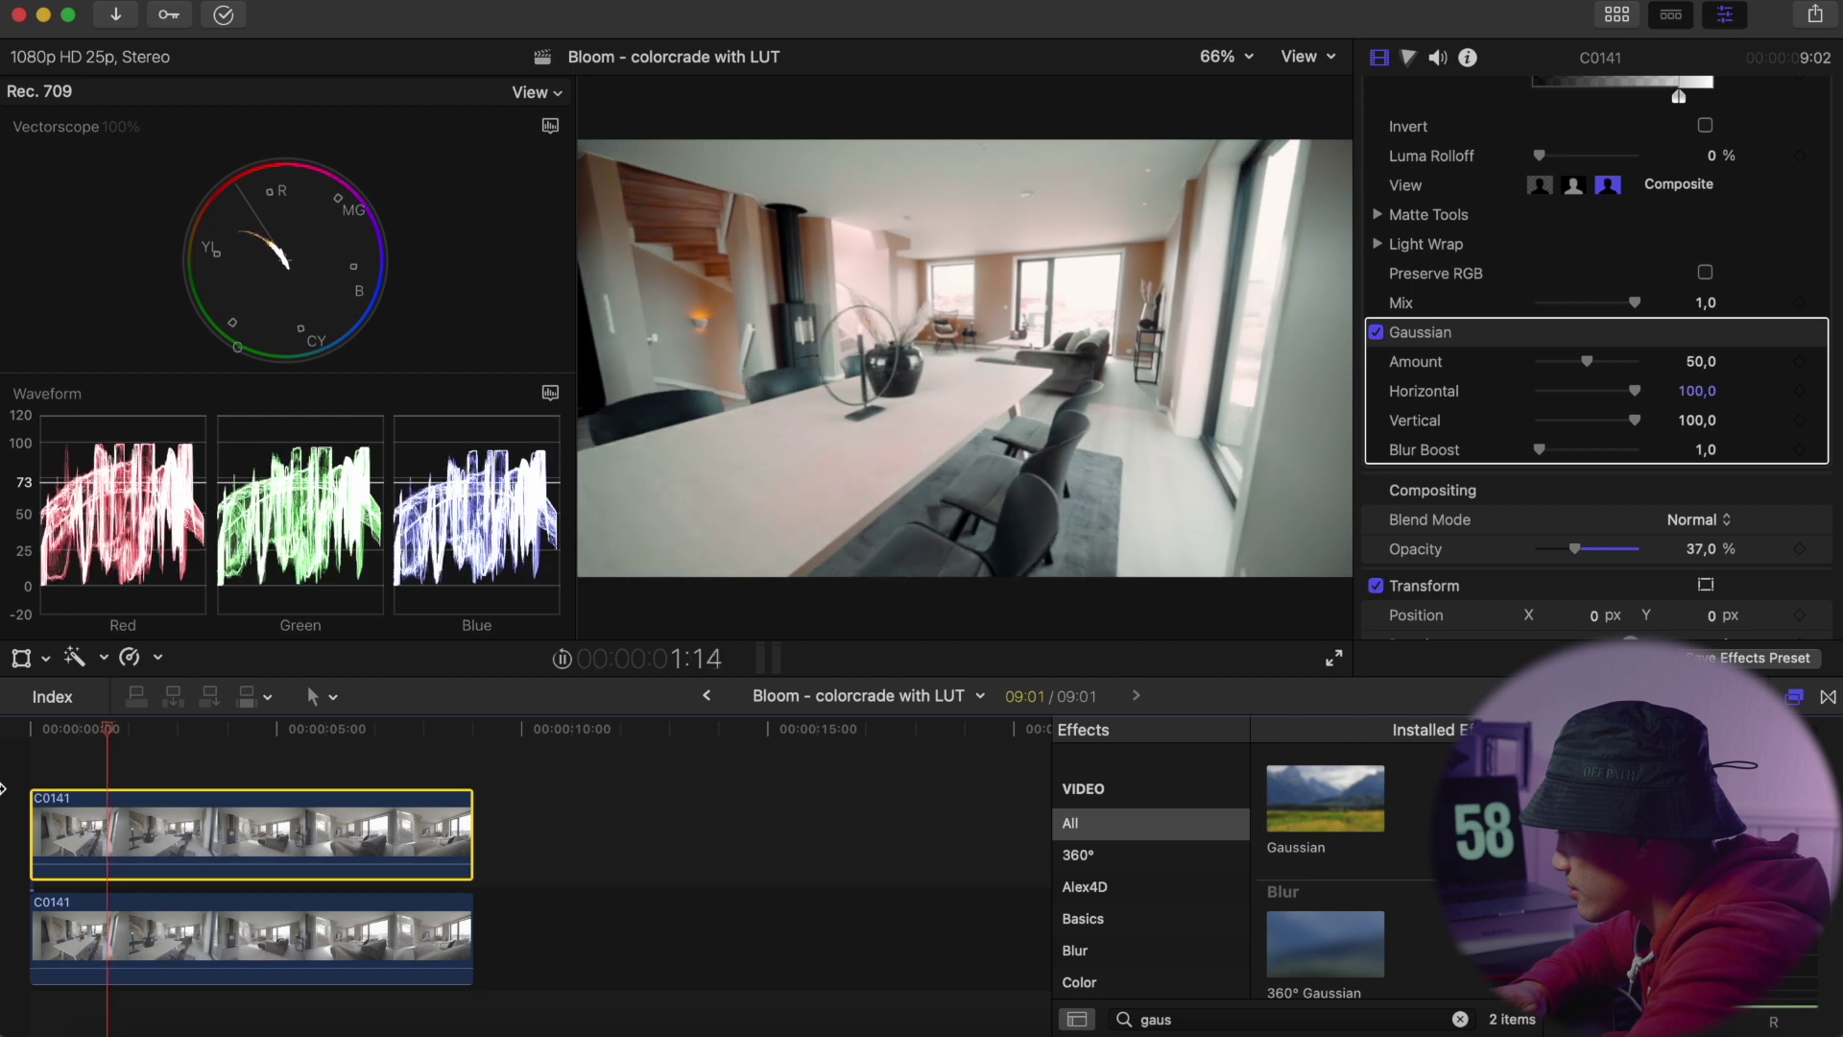